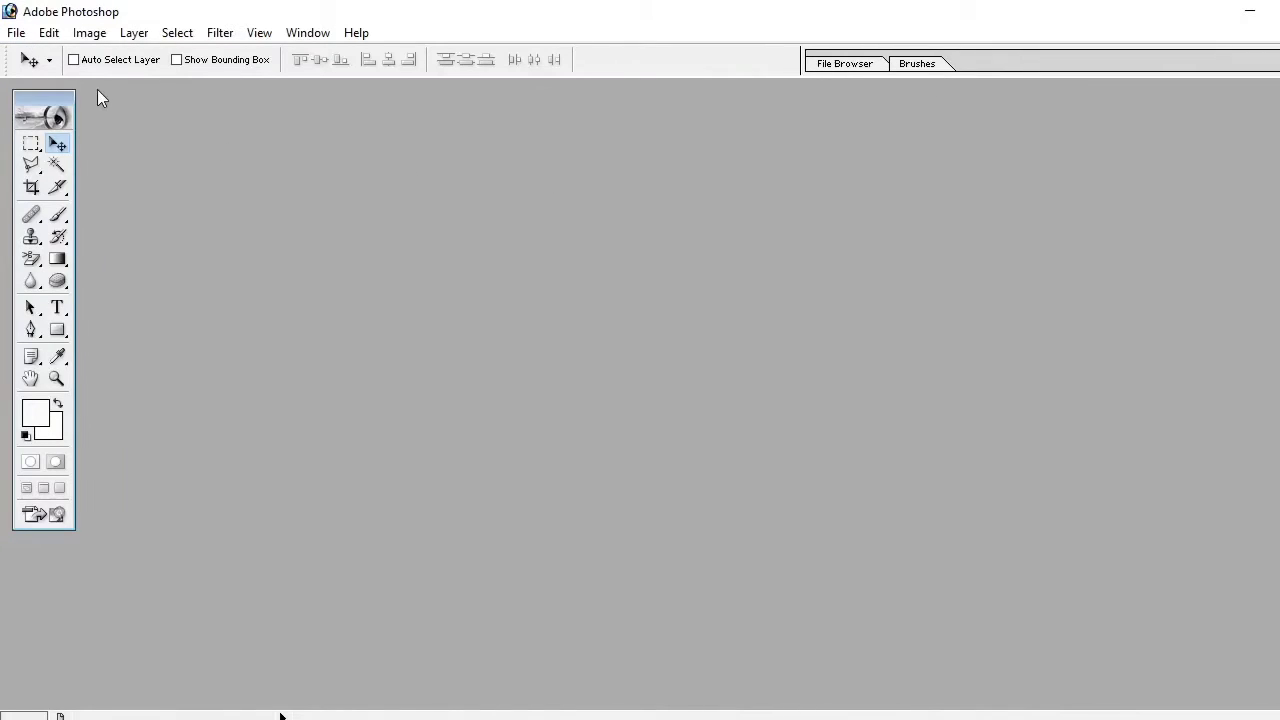
Open the portrait JPG of the woman in the yellow T-shirt from the Desktop.
{"action": "left_click", "coordinate": [16, 32]}
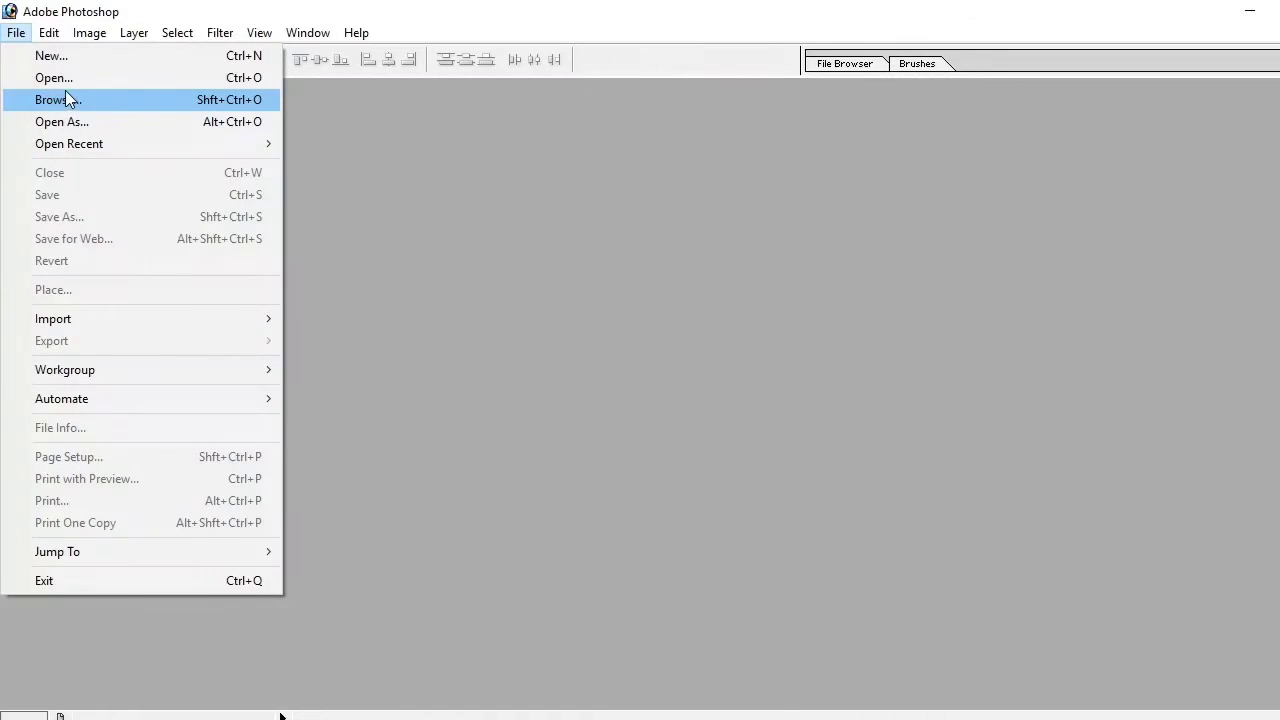
{"action": "left_click", "coordinate": [77, 78]}
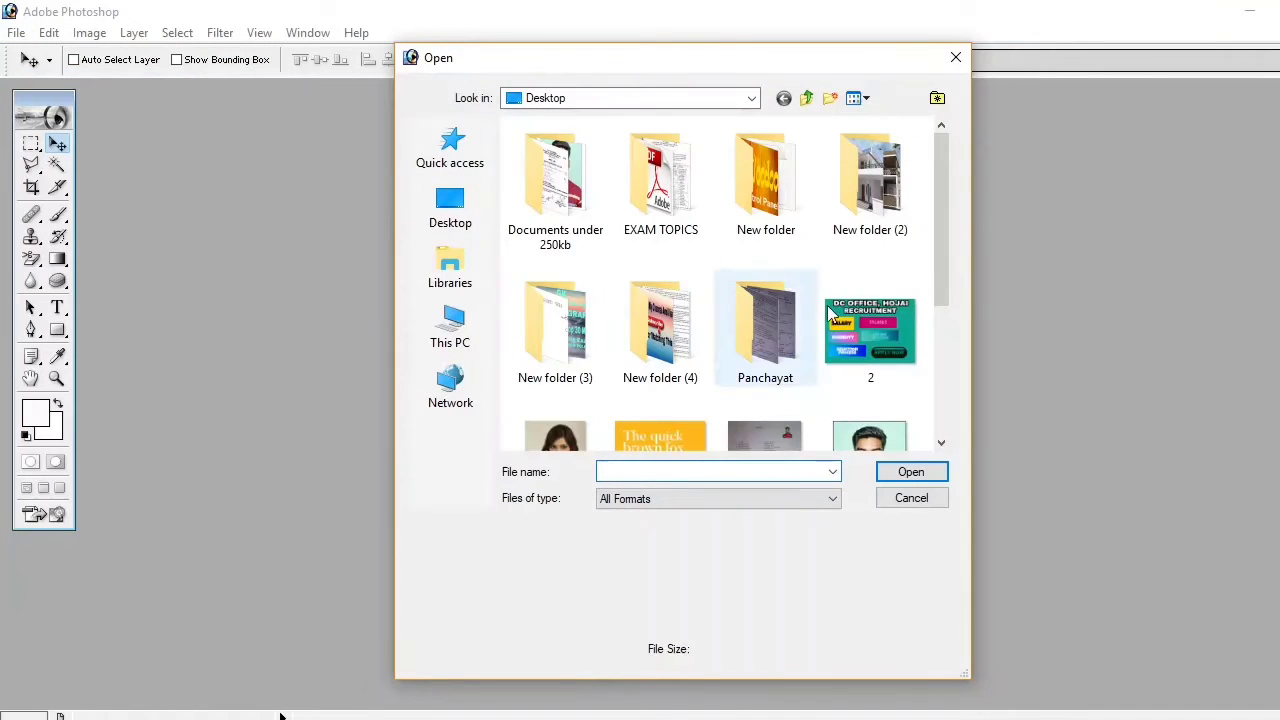
{"action": "left_click_drag", "start_coordinate": [942, 250], "coordinate": [942, 335]}
{"action": "left_click", "coordinate": [557, 337]}
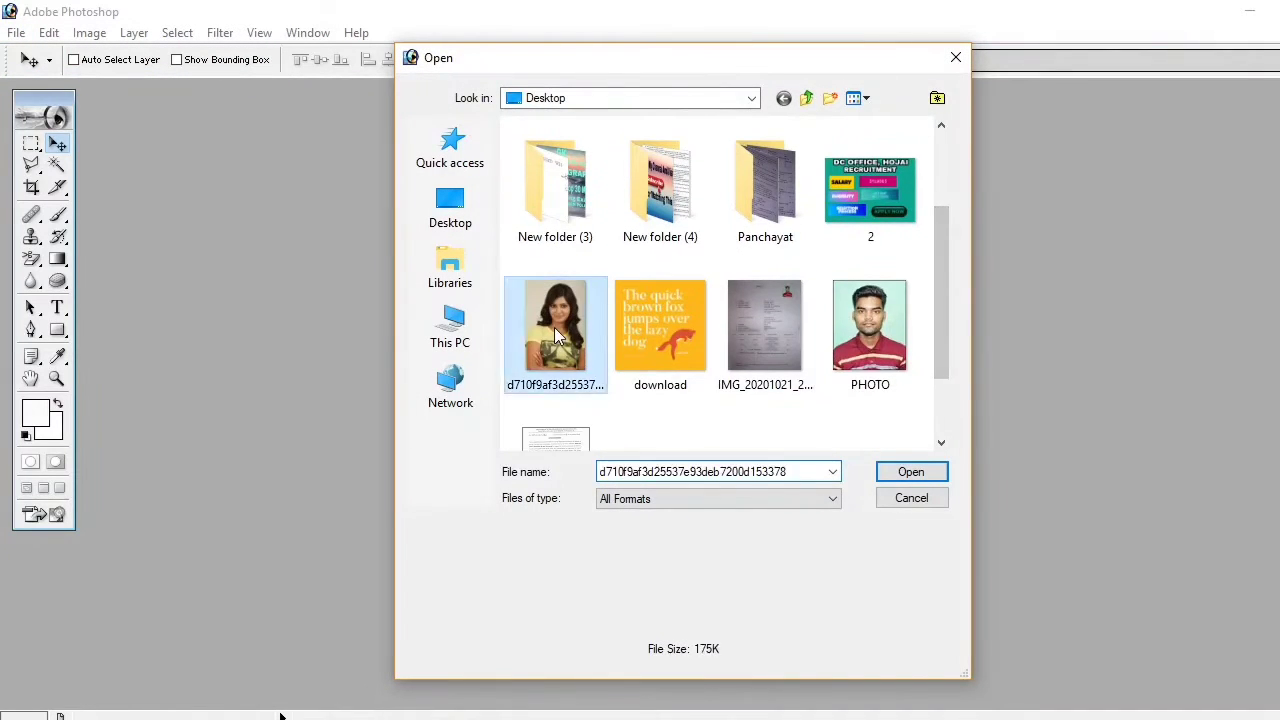
{"action": "double_click", "coordinate": [557, 337]}
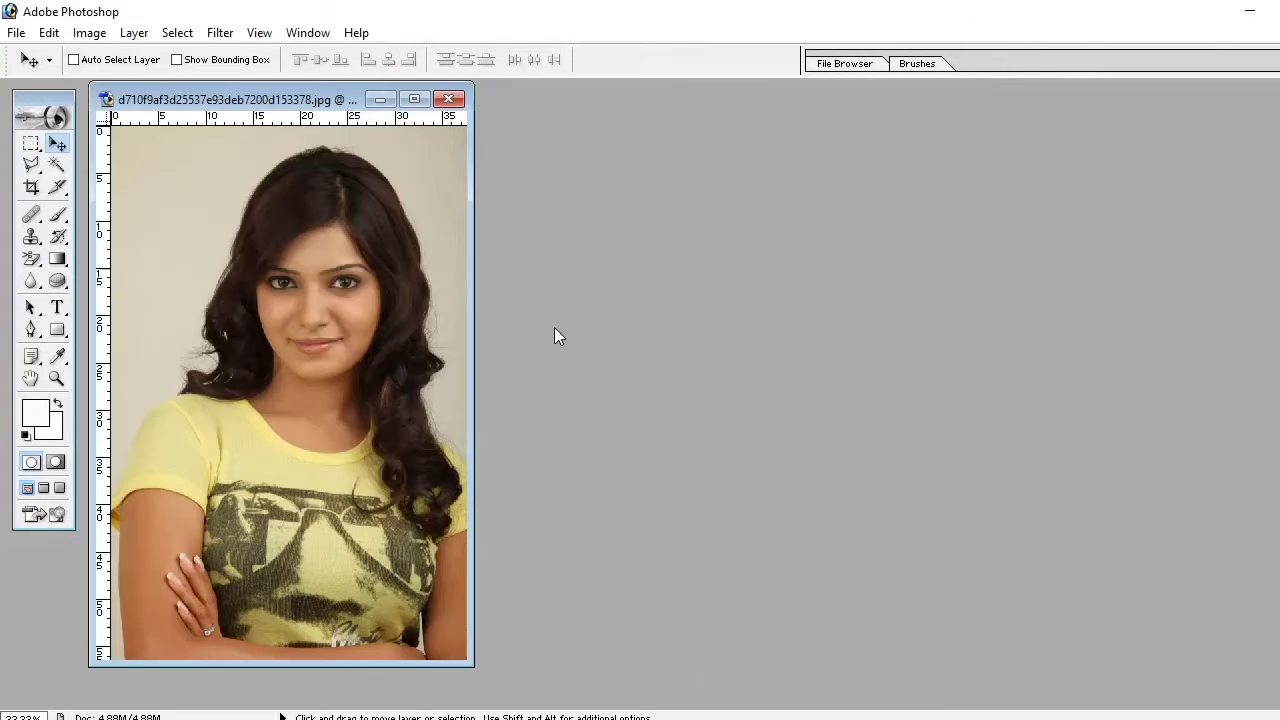
Crop the photo to head and upper chest, trimming the left strip and folded arms.
{"action": "left_click", "coordinate": [416, 100]}
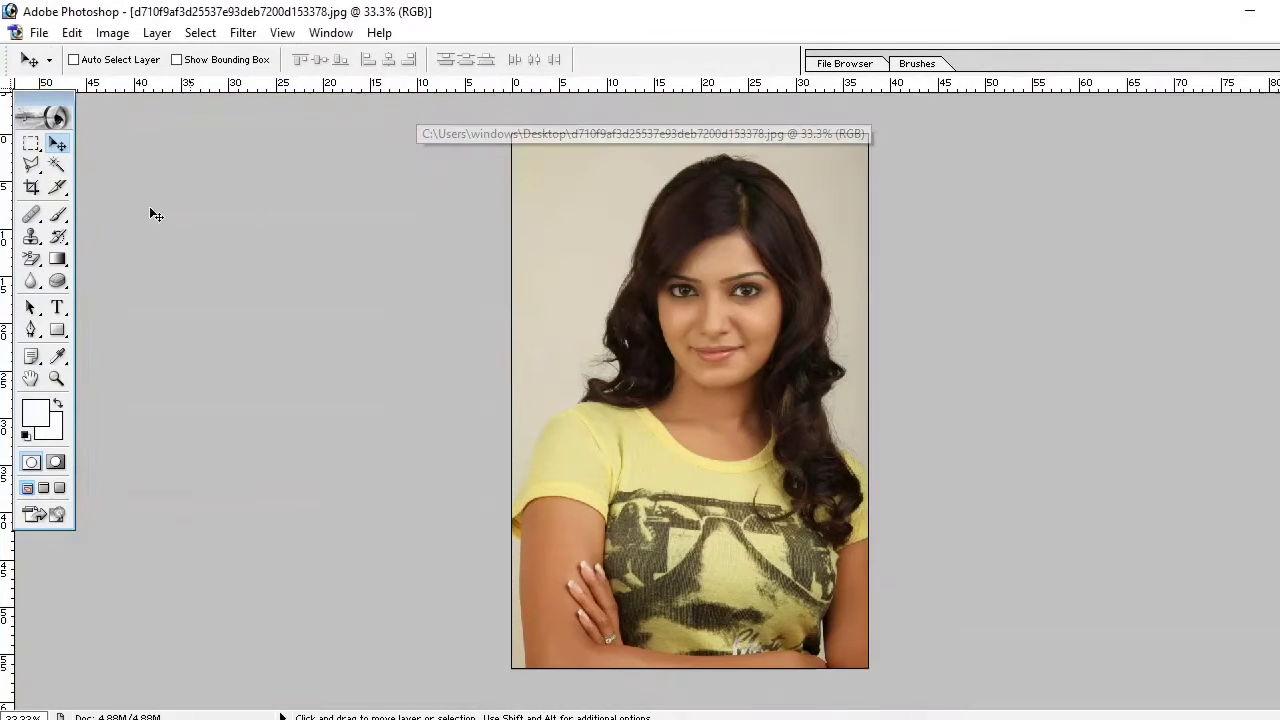
{"action": "left_click", "coordinate": [31, 187]}
{"action": "left_click_drag", "start_coordinate": [553, 148], "coordinate": [866, 524]}
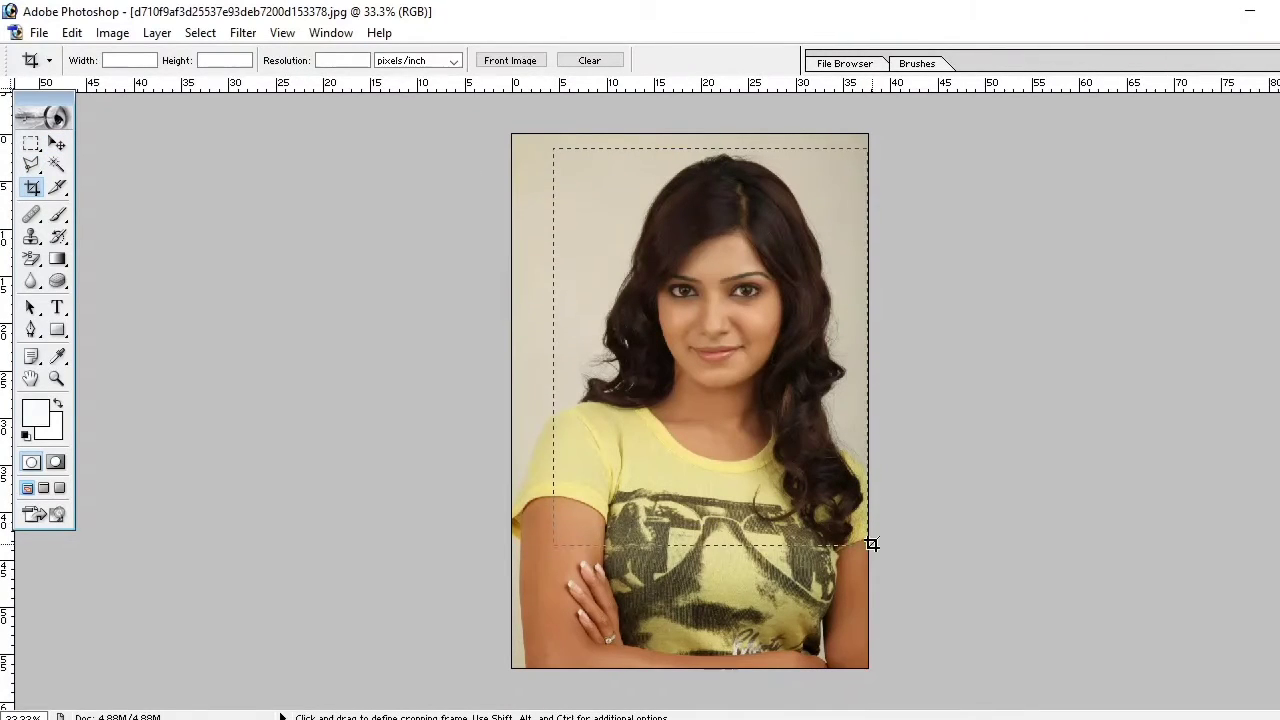
{"action": "left_click_drag", "start_coordinate": [866, 524], "coordinate": [868, 552]}
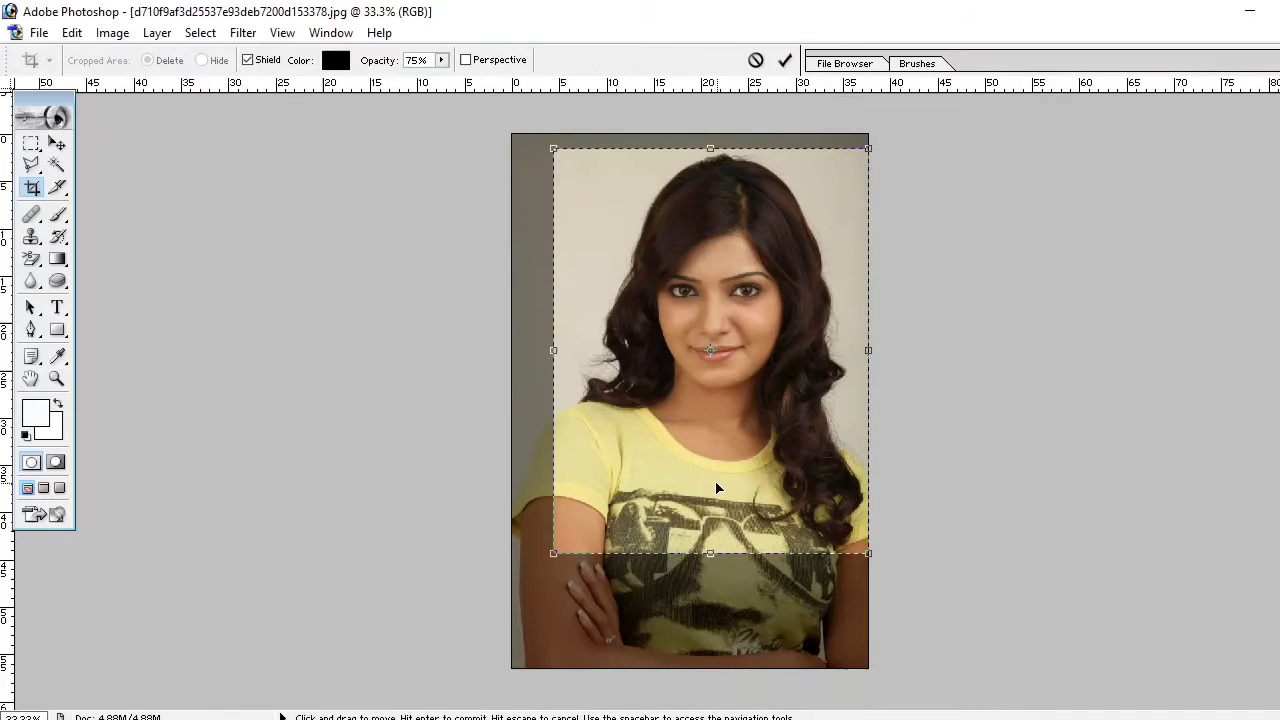
{"action": "left_click_drag", "start_coordinate": [711, 486], "coordinate": [714, 491]}
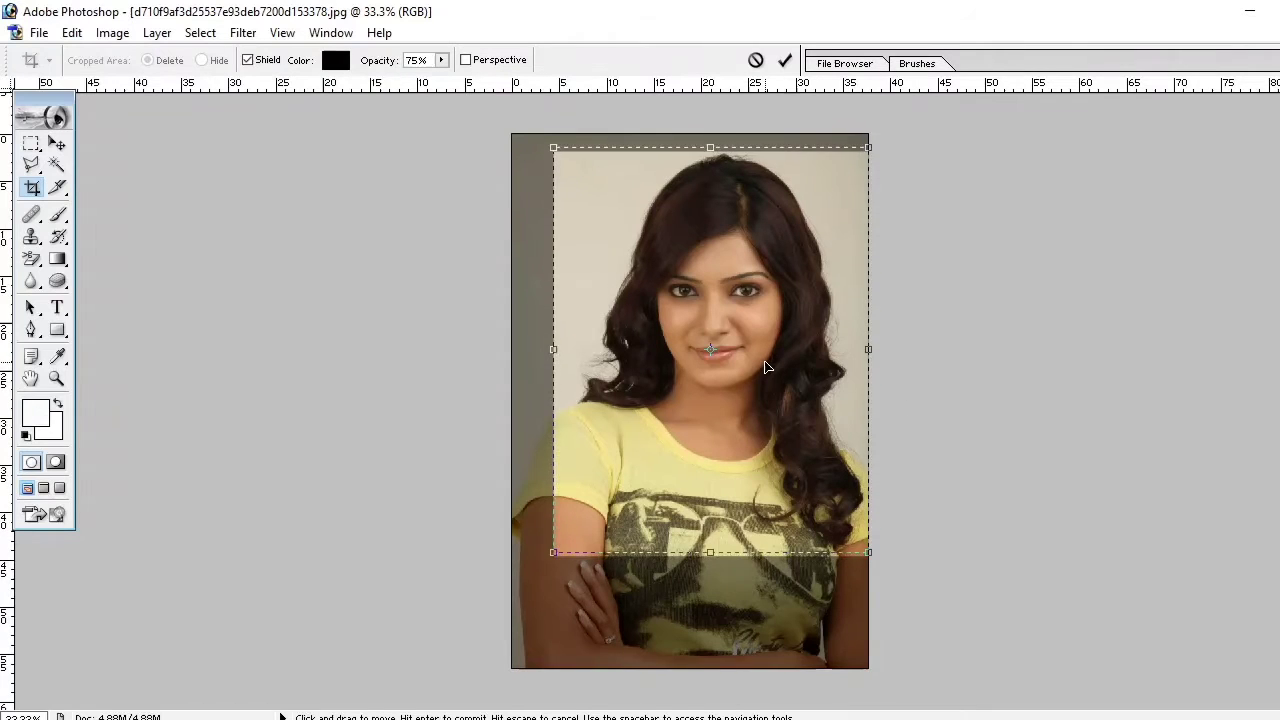
{"action": "key", "text": "Return"}
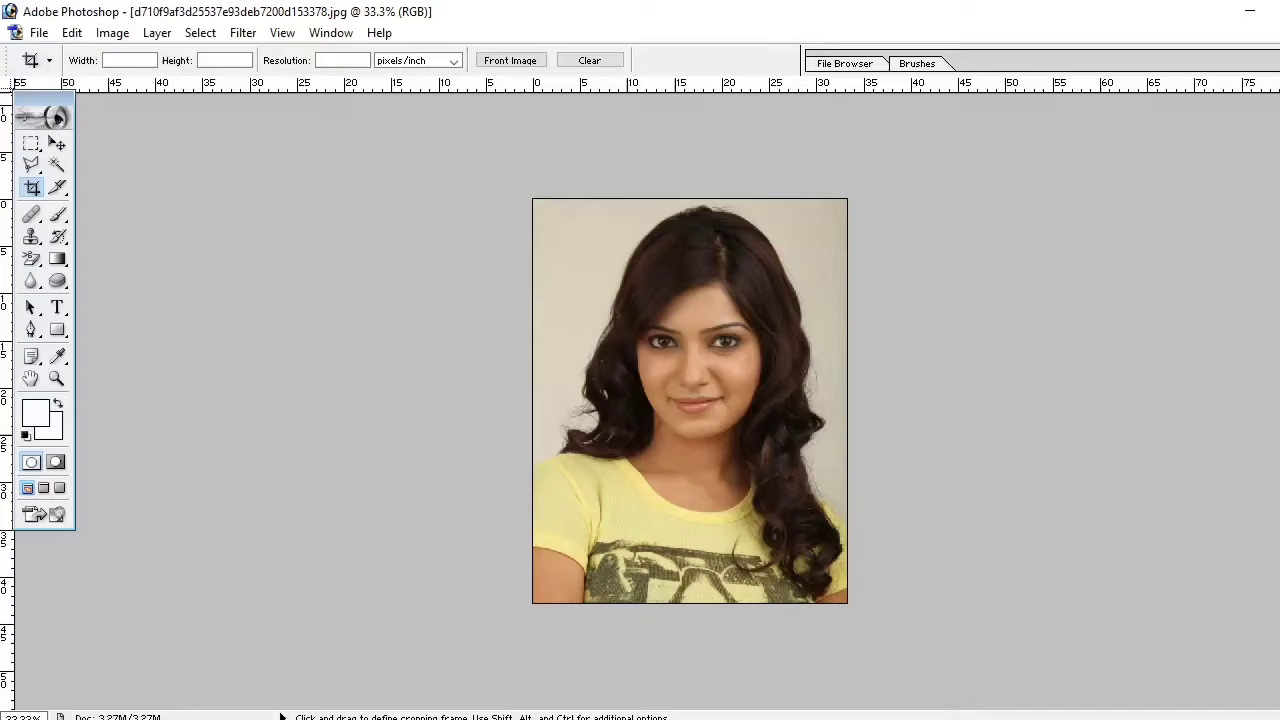
Restore the cropped photo's window and move it to the workspace's right side.
{"action": "left_click", "coordinate": [1262, 32]}
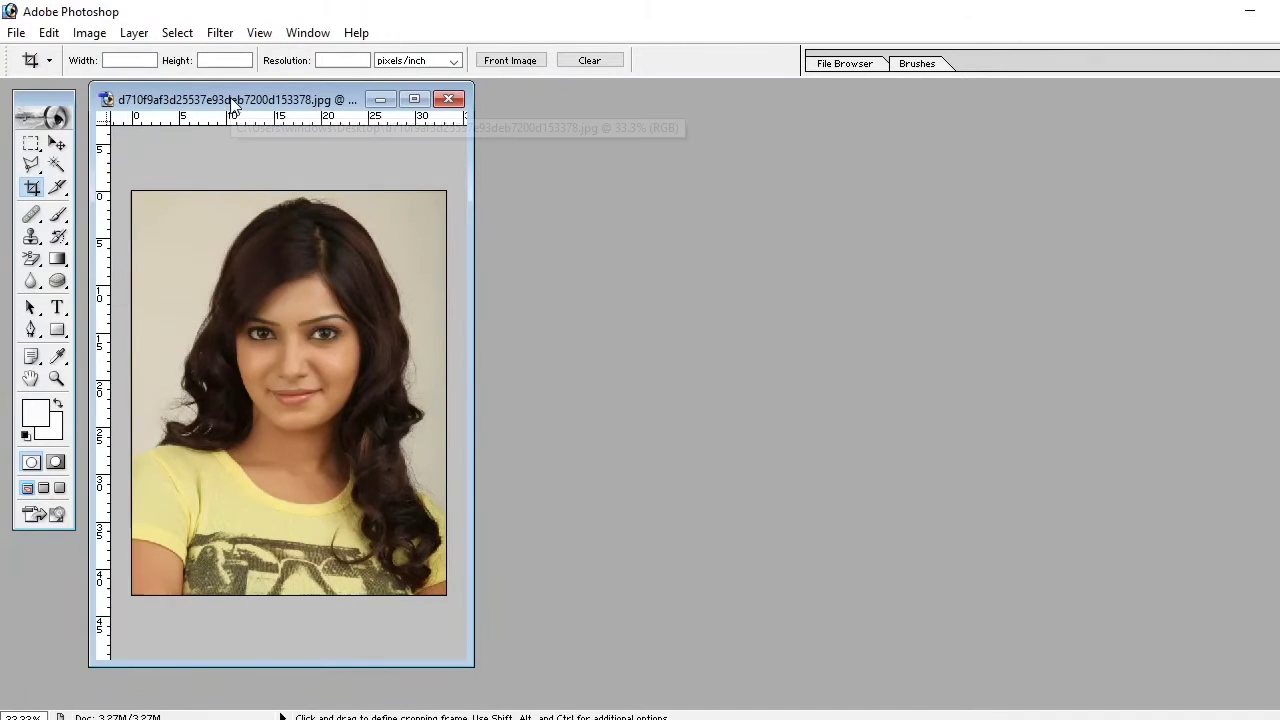
{"action": "left_click_drag", "start_coordinate": [228, 104], "coordinate": [845, 110]}
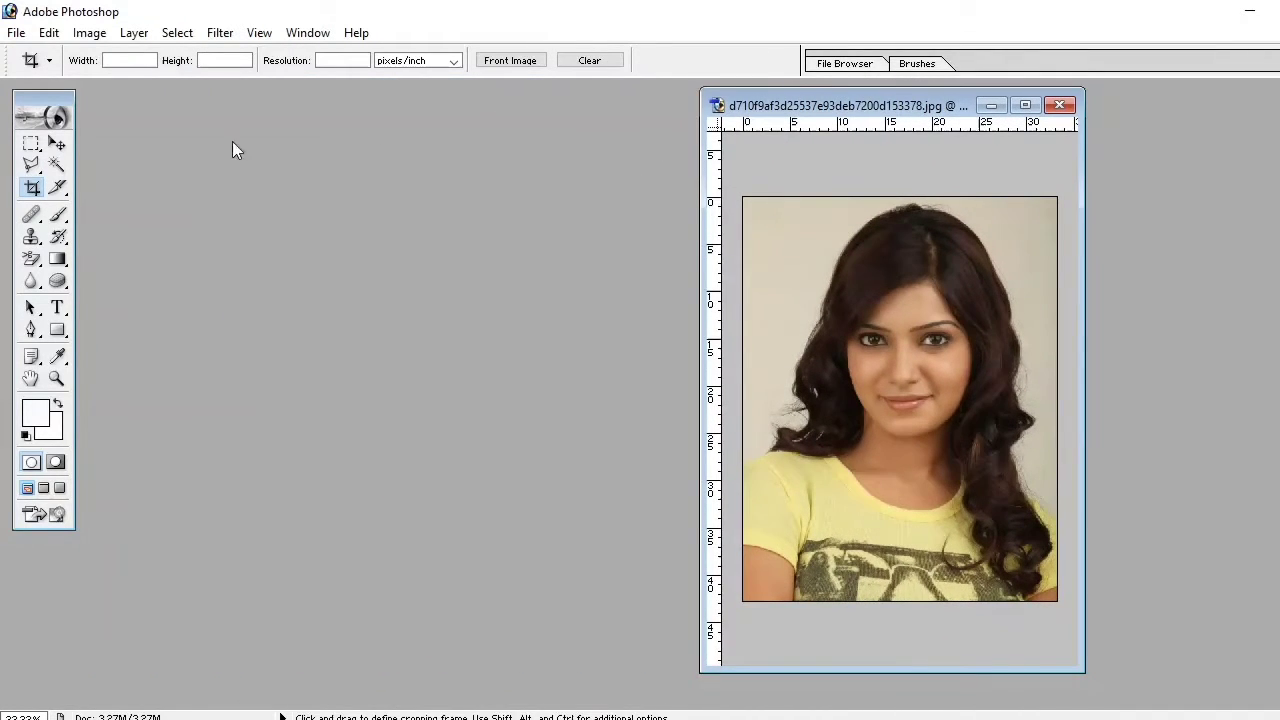
{"action": "left_click", "coordinate": [16, 33]}
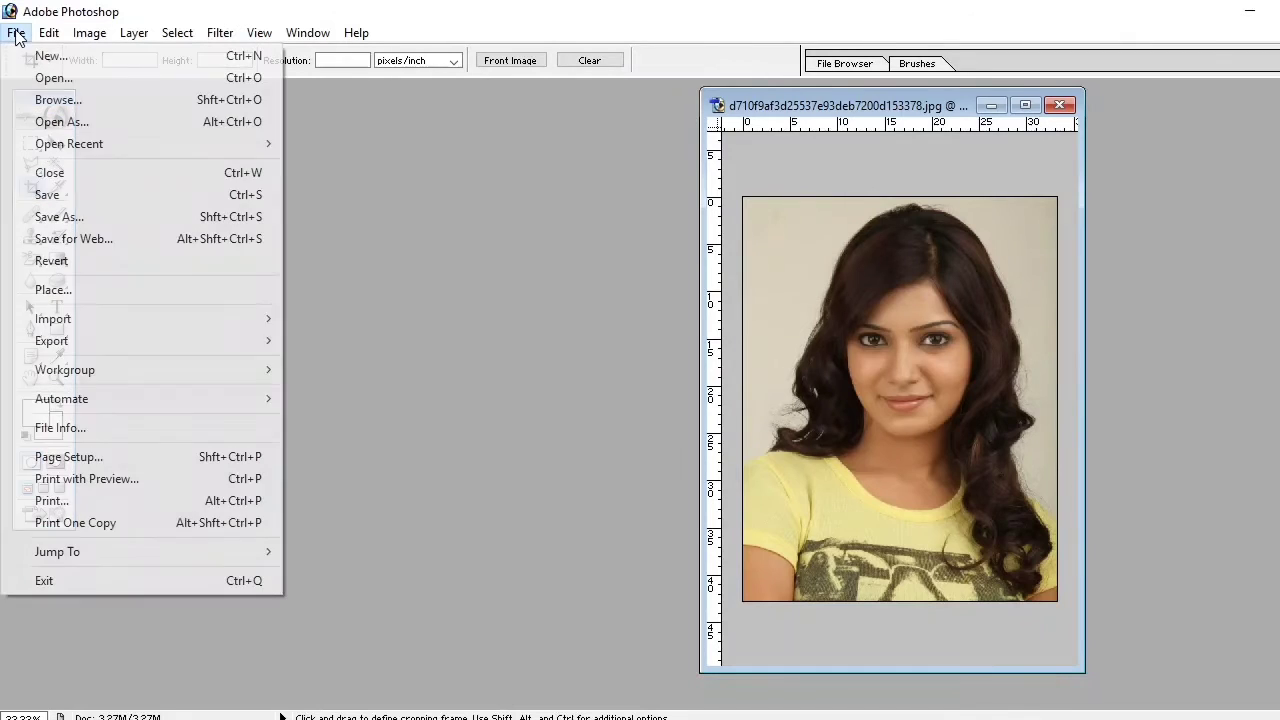
{"action": "left_click", "coordinate": [117, 56]}
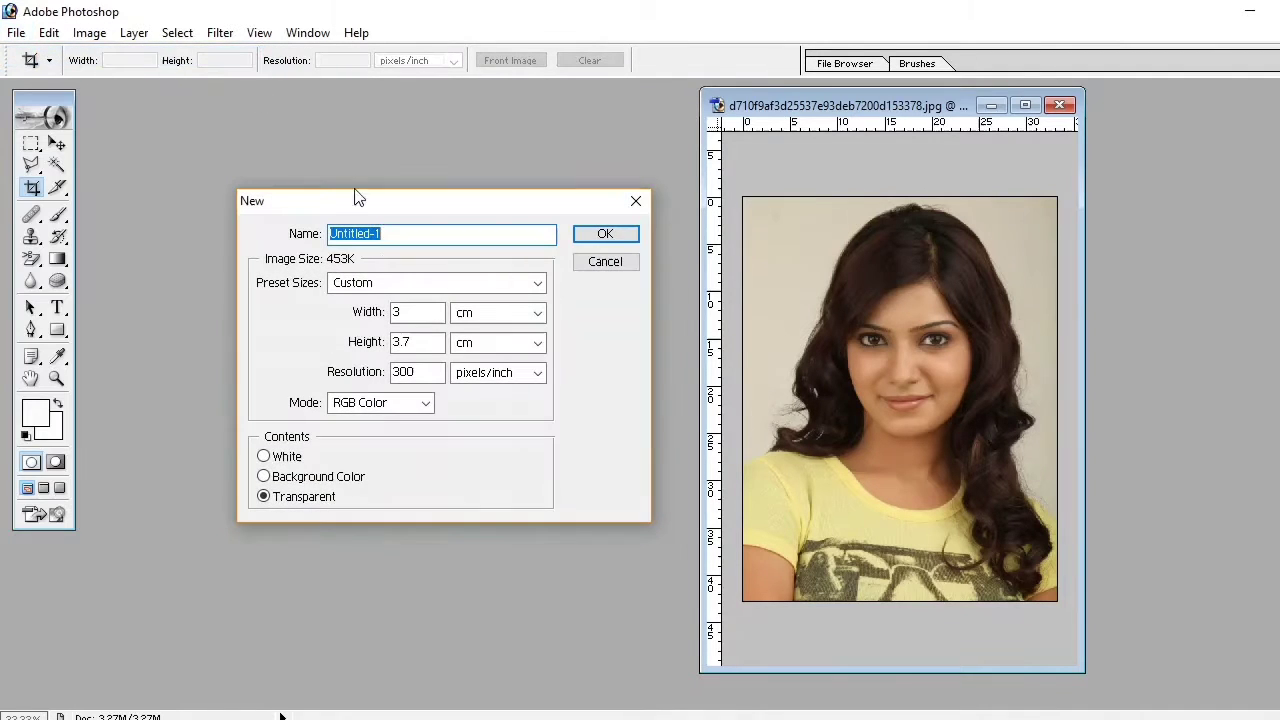
Create a transparent 3 × 3.7 cm document at 300 pixels/inch.
{"action": "left_click", "coordinate": [407, 284]}
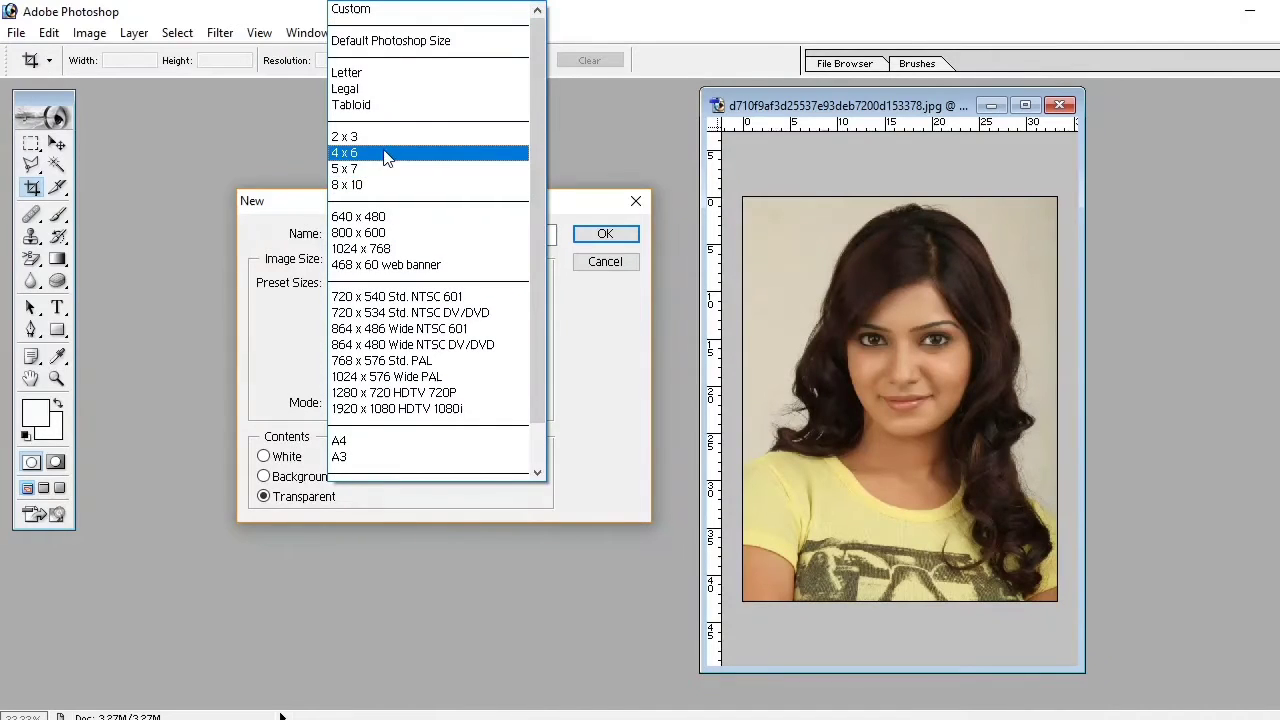
{"action": "left_click", "coordinate": [350, 9]}
{"action": "left_click", "coordinate": [441, 314]}
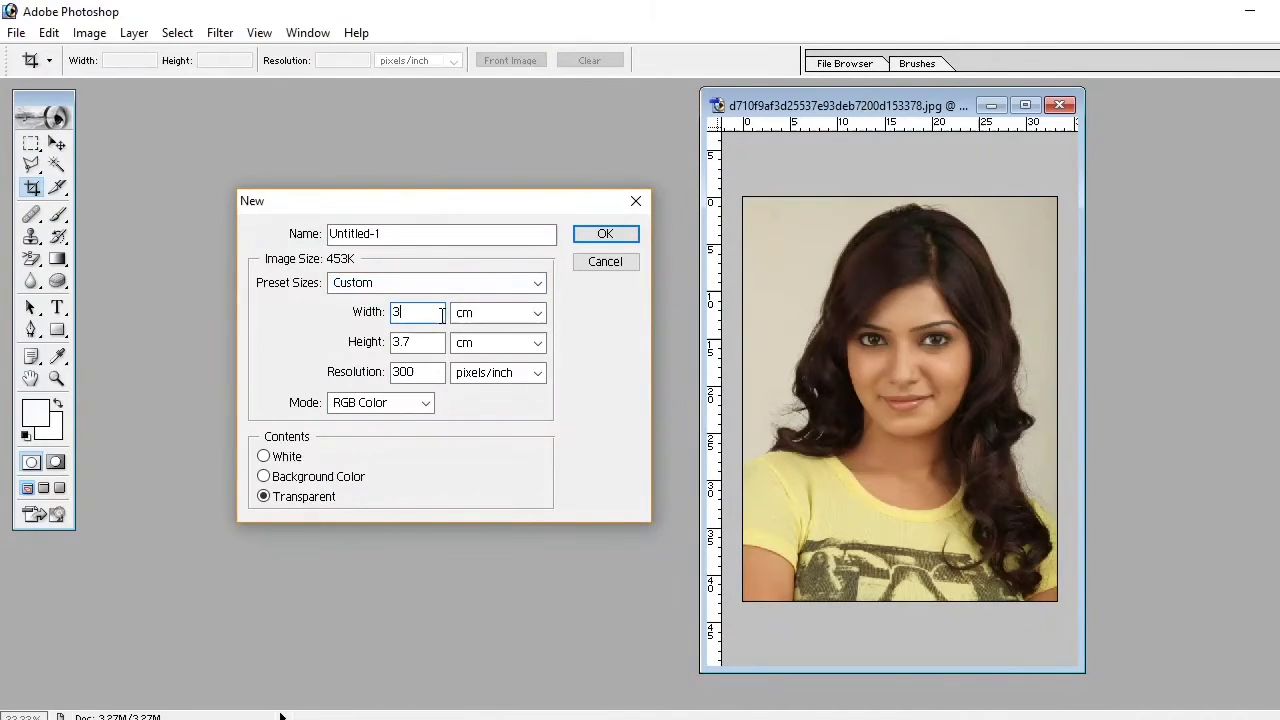
{"action": "type", "text": "3"}
{"action": "left_click", "coordinate": [425, 346]}
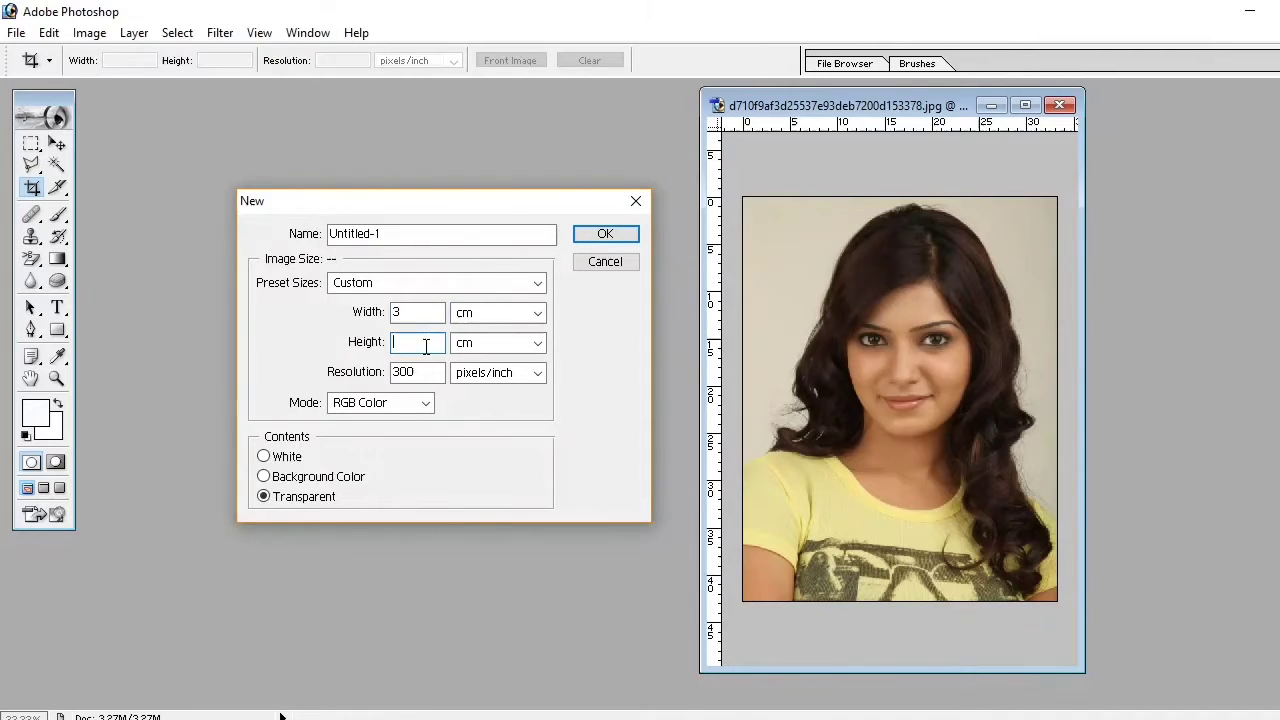
{"action": "type", "text": "3.7"}
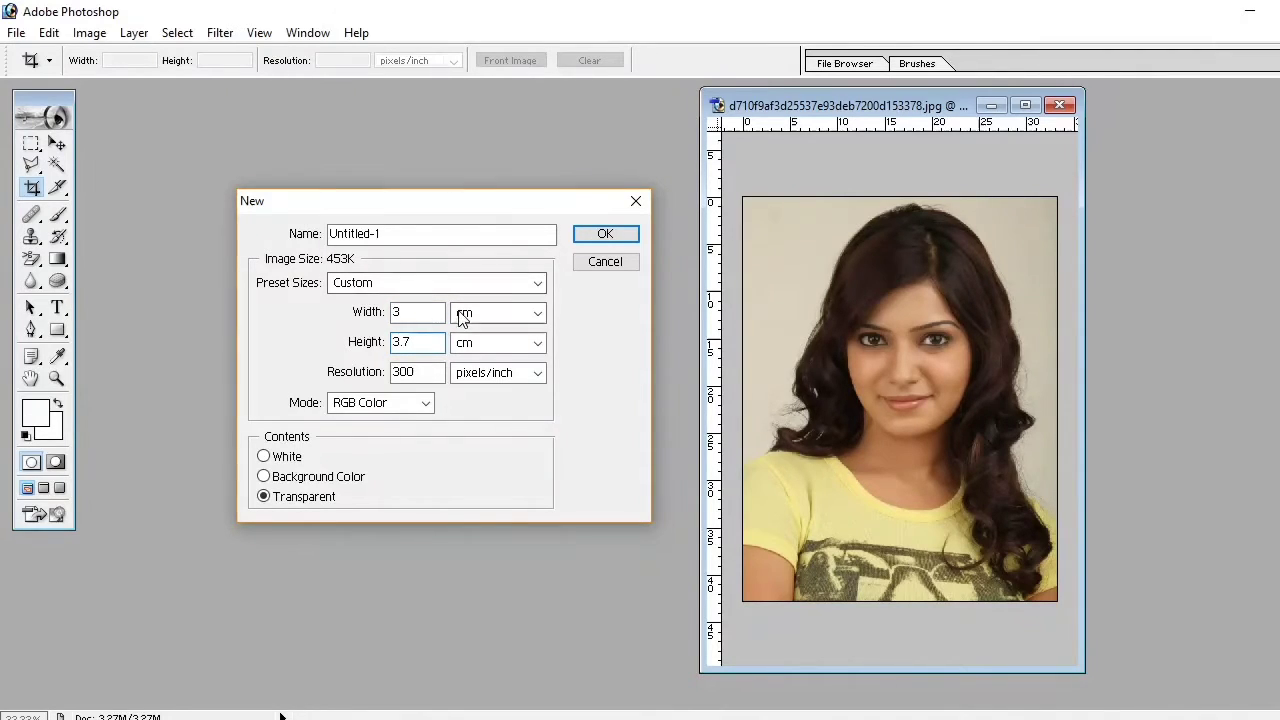
{"action": "left_click", "coordinate": [463, 315]}
{"action": "left_click", "coordinate": [490, 362]}
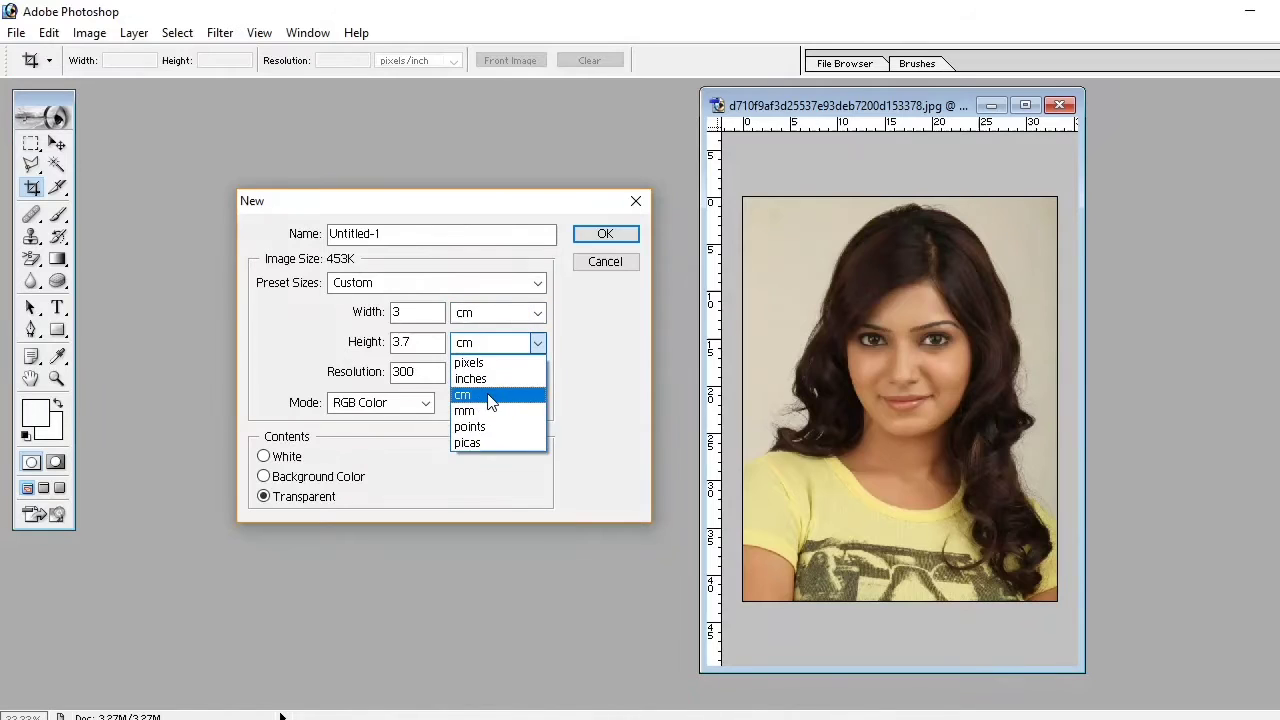
{"action": "left_click", "coordinate": [490, 398]}
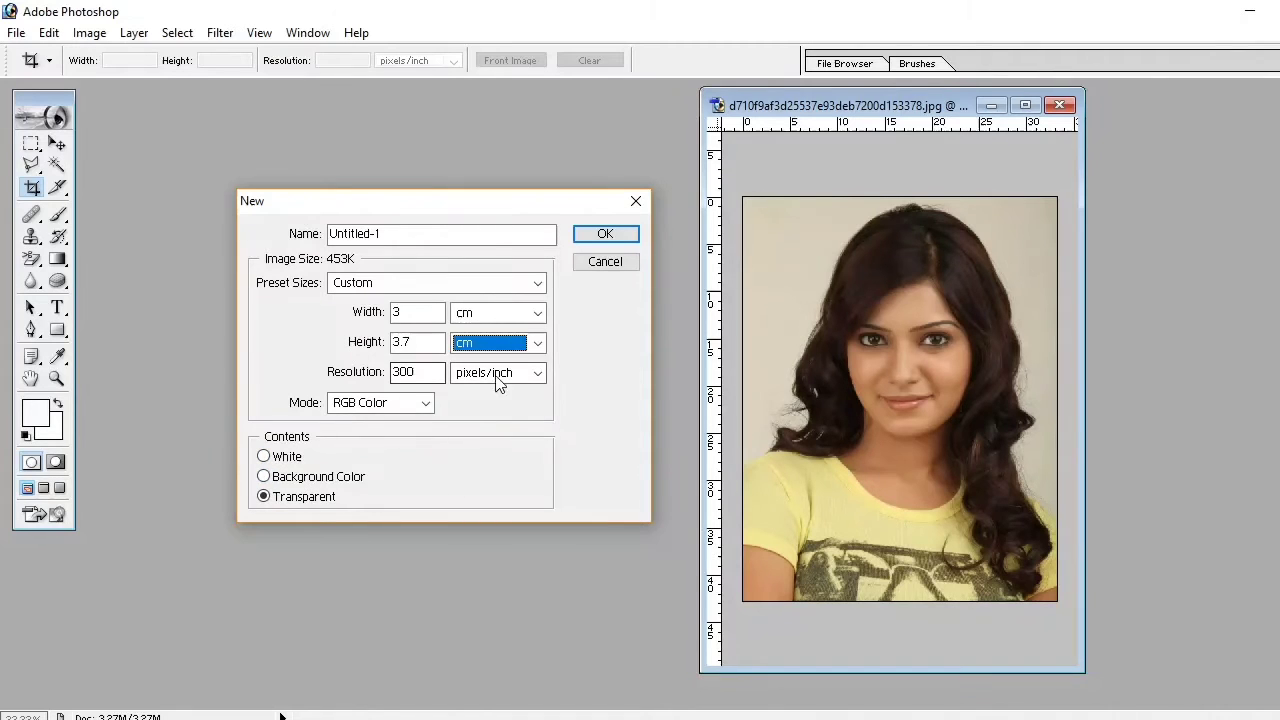
{"action": "left_click", "coordinate": [598, 234]}
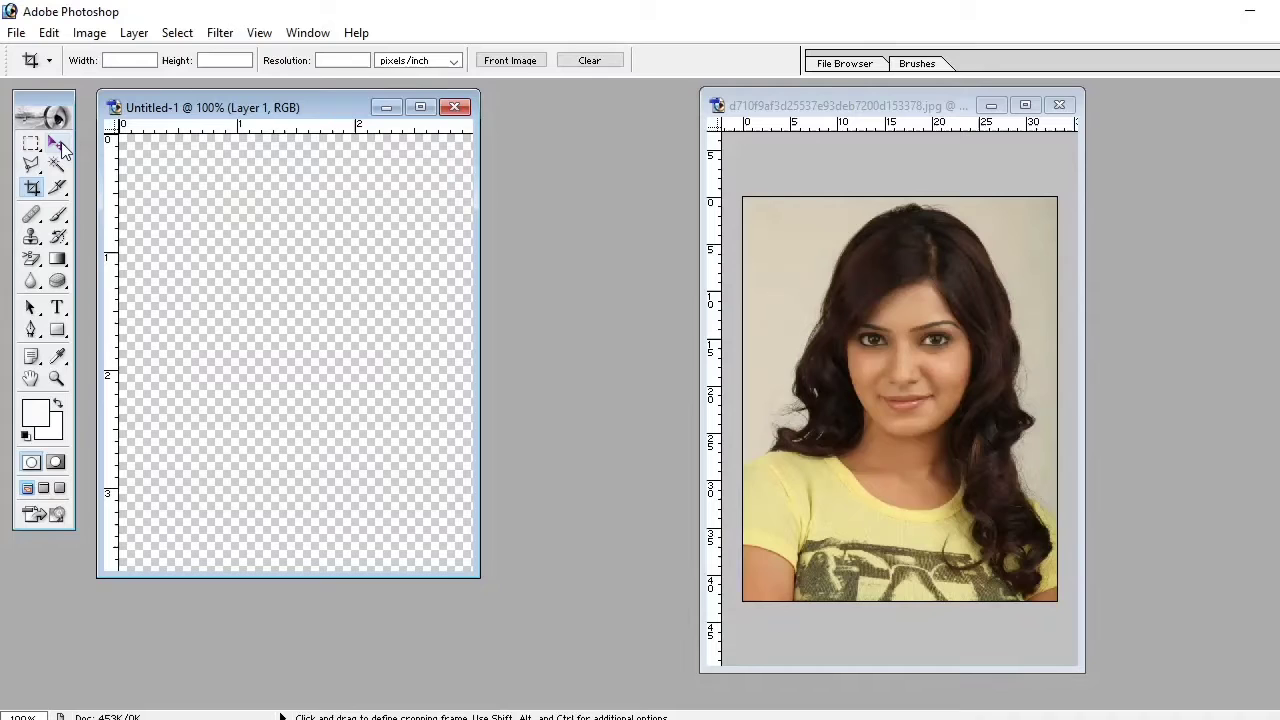
Drag the portrait into Untitled-1 as a layer and close the original without saving.
{"action": "left_click", "coordinate": [58, 145]}
{"action": "left_click_drag", "start_coordinate": [838, 322], "coordinate": [322, 297]}
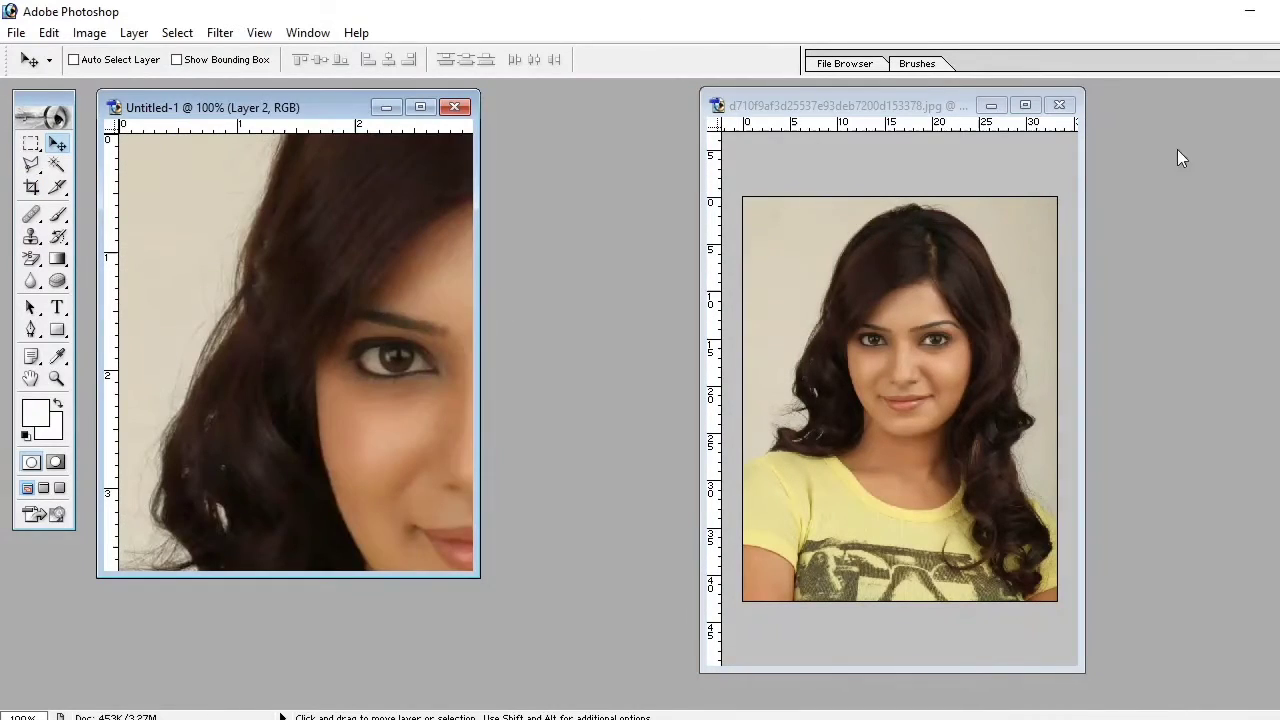
{"action": "left_click", "coordinate": [1025, 105]}
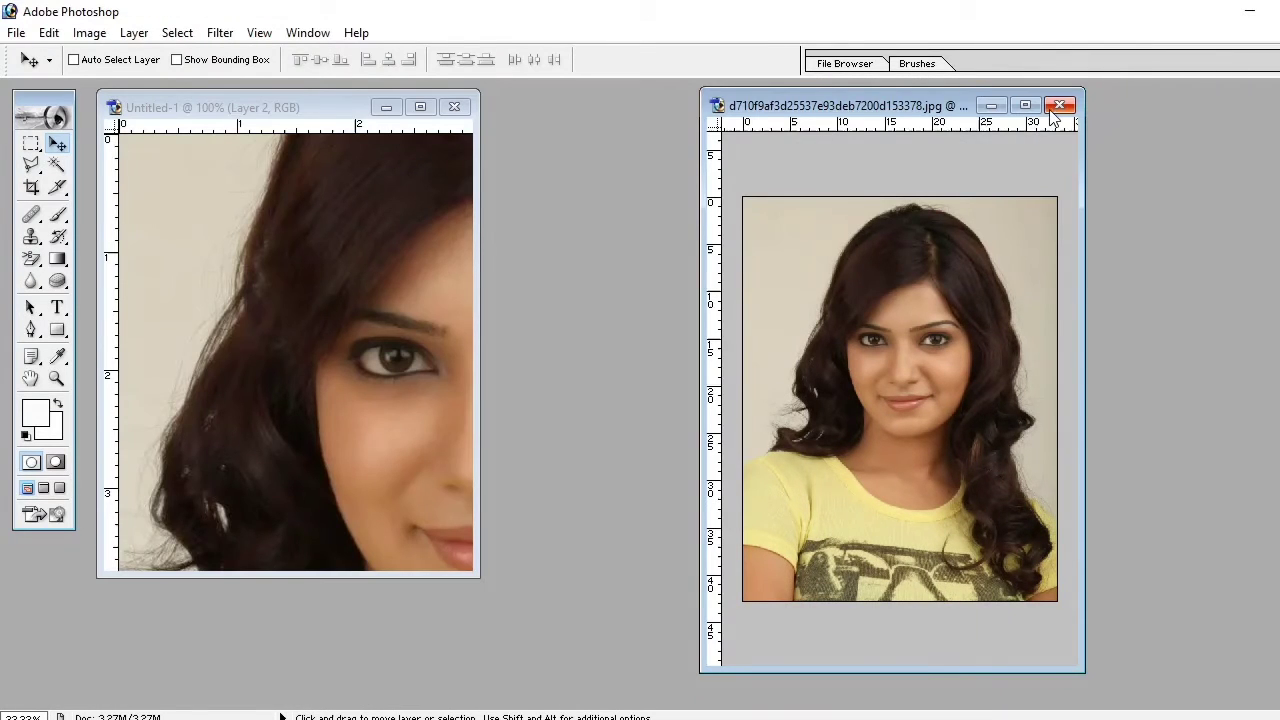
{"action": "left_click", "coordinate": [1059, 105]}
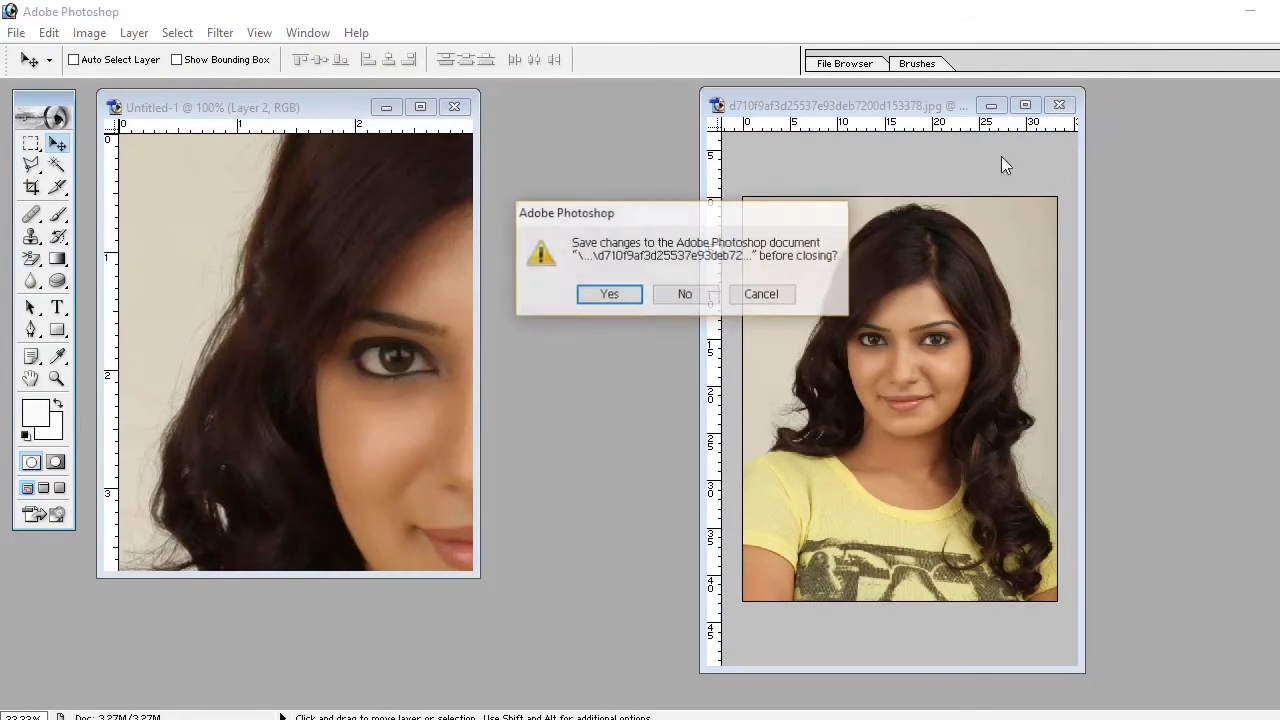
{"action": "left_click", "coordinate": [685, 294]}
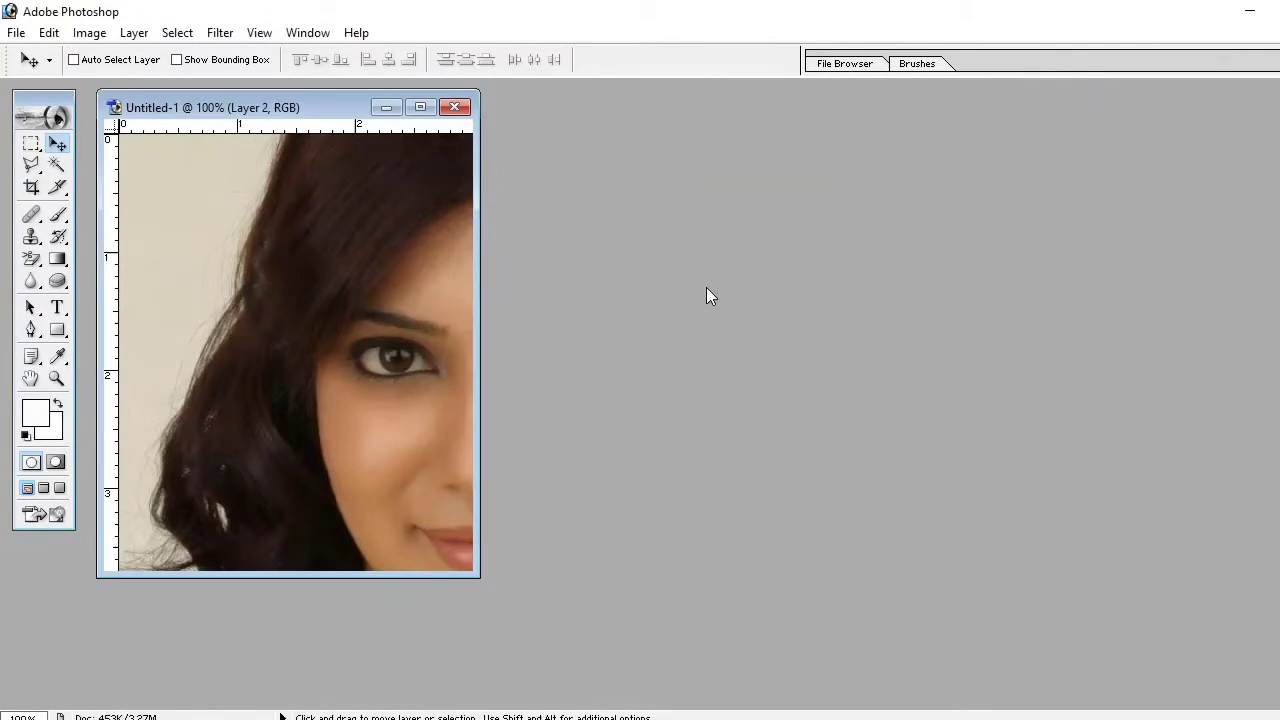
Maximize Untitled-1 and zoom out to see the oversized portrait layer.
{"action": "left_click", "coordinate": [420, 107]}
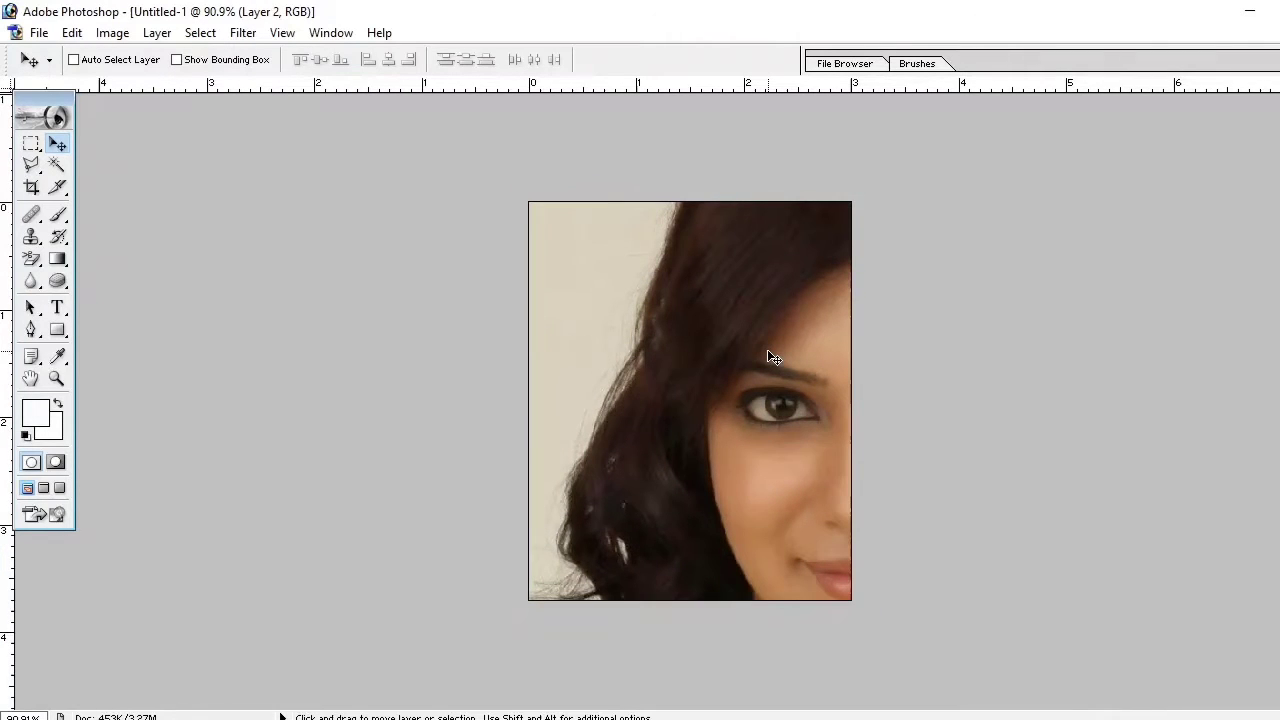
{"action": "scroll", "coordinate": [767, 349], "scroll_direction": "down", "scroll_amount": 1}
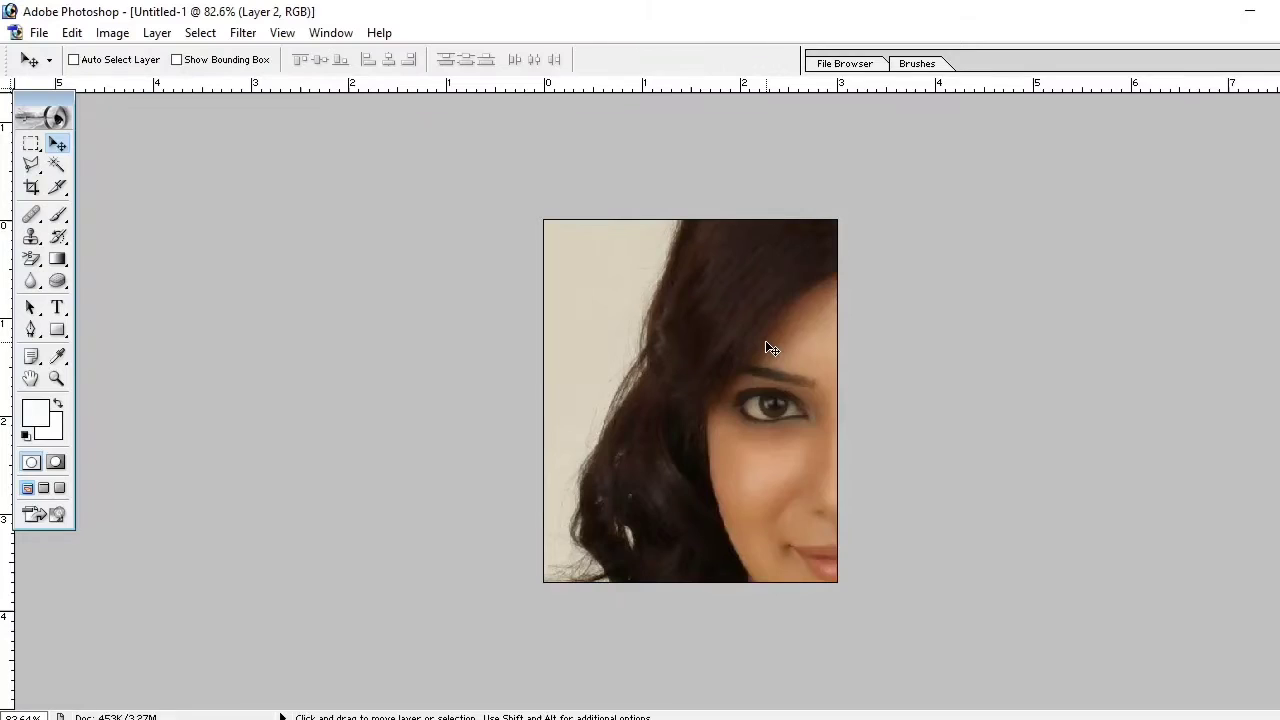
{"action": "scroll", "coordinate": [766, 343], "scroll_direction": "down", "scroll_amount": 1}
{"action": "scroll", "coordinate": [766, 343], "scroll_direction": "down", "scroll_amount": 1}
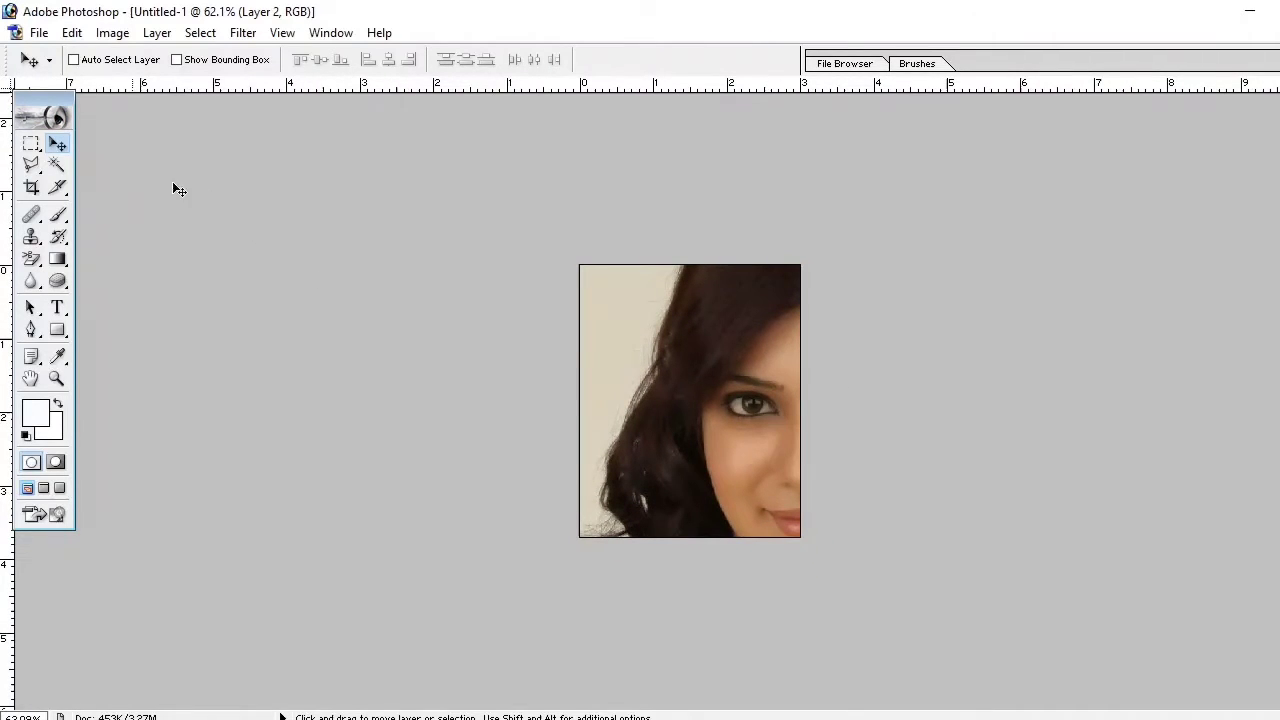
{"action": "left_click", "coordinate": [42, 34]}
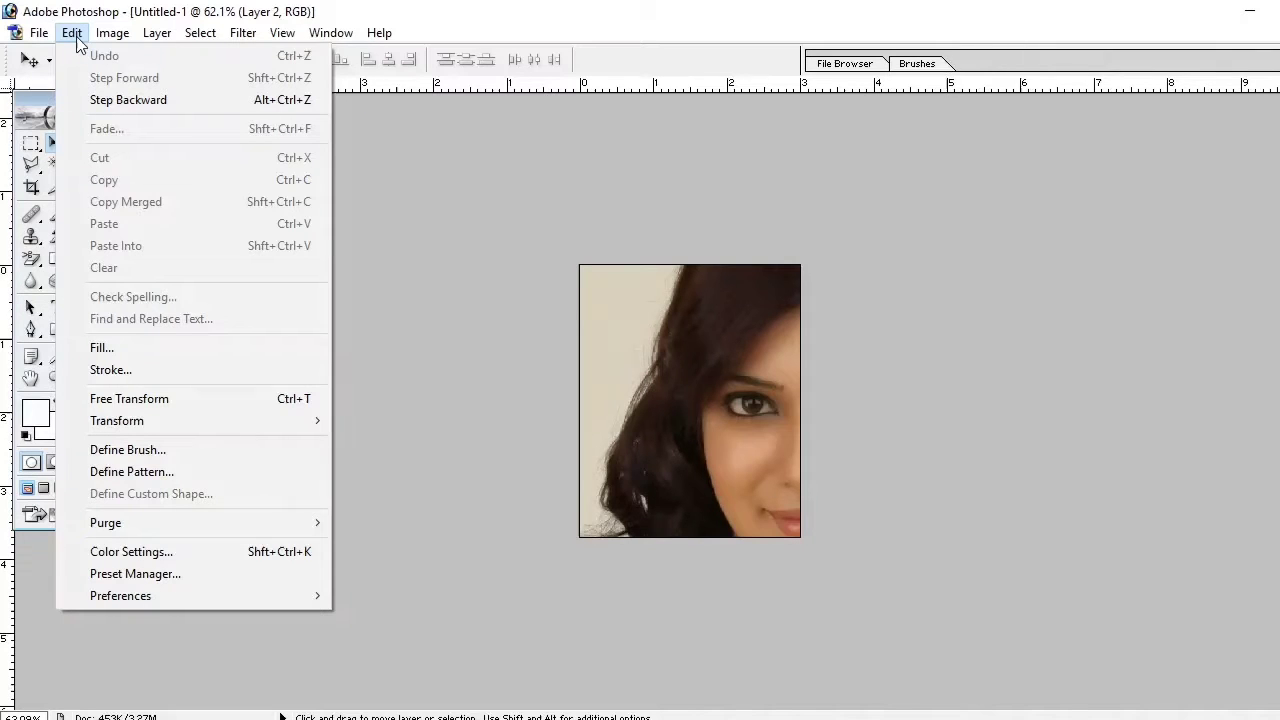
Free-transform Layer 2 down to about 37.6% × 36.1% to fit the canvas, and commit.
{"action": "left_click", "coordinate": [155, 403]}
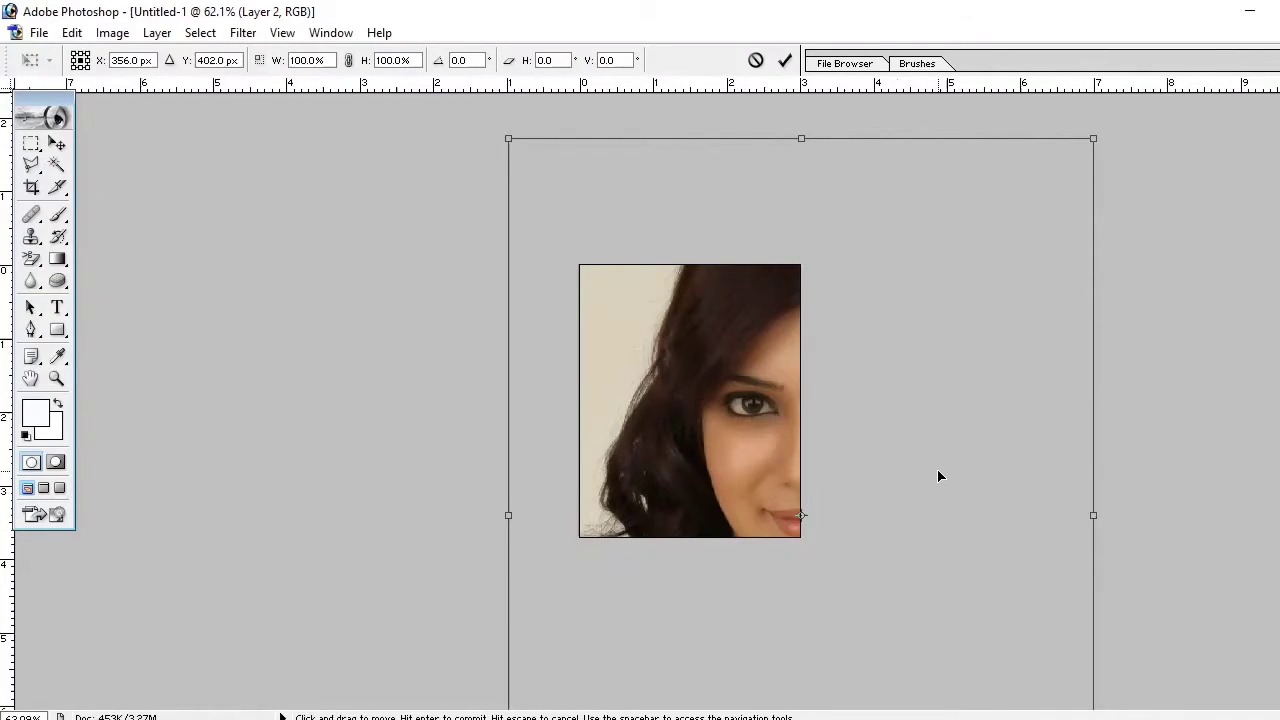
{"action": "scroll", "coordinate": [938, 476], "scroll_direction": "up", "scroll_amount": 1}
{"action": "scroll", "coordinate": [938, 476], "scroll_direction": "up", "scroll_amount": 1}
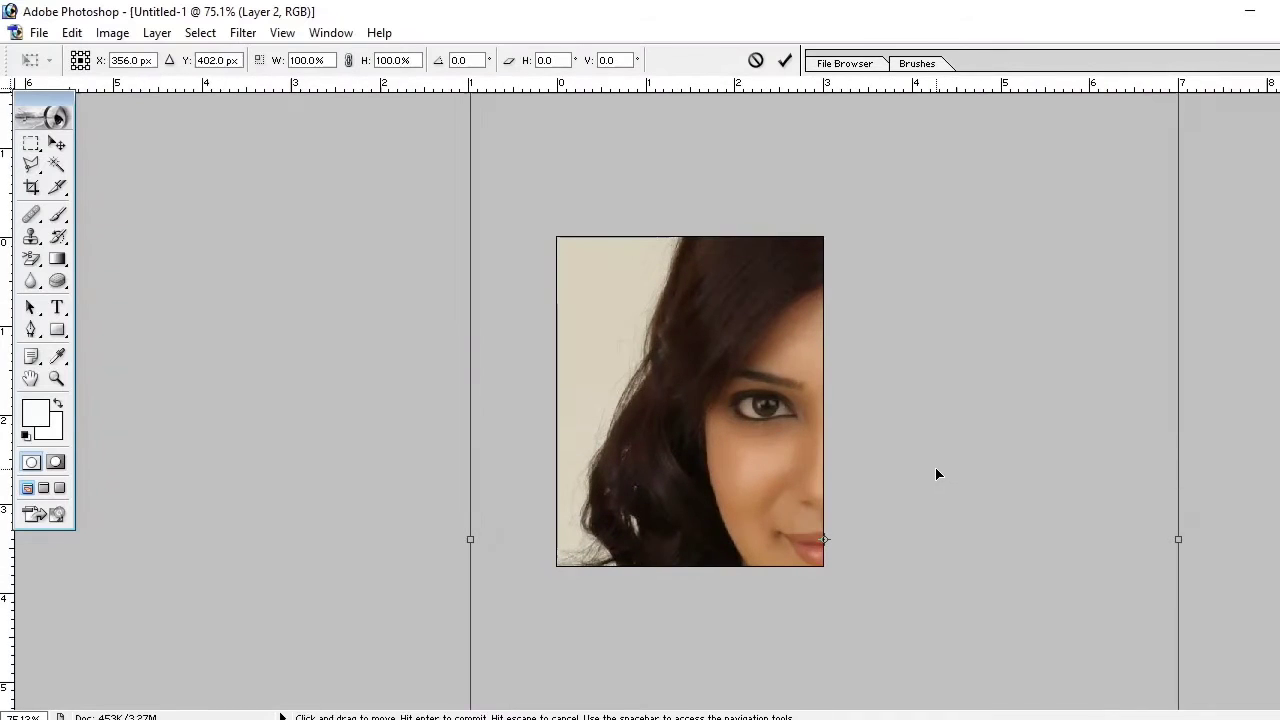
{"action": "scroll", "coordinate": [938, 474], "scroll_direction": "down", "scroll_amount": 1}
{"action": "scroll", "coordinate": [938, 474], "scroll_direction": "down", "scroll_amount": 1}
{"action": "scroll", "coordinate": [938, 474], "scroll_direction": "down", "scroll_amount": 1}
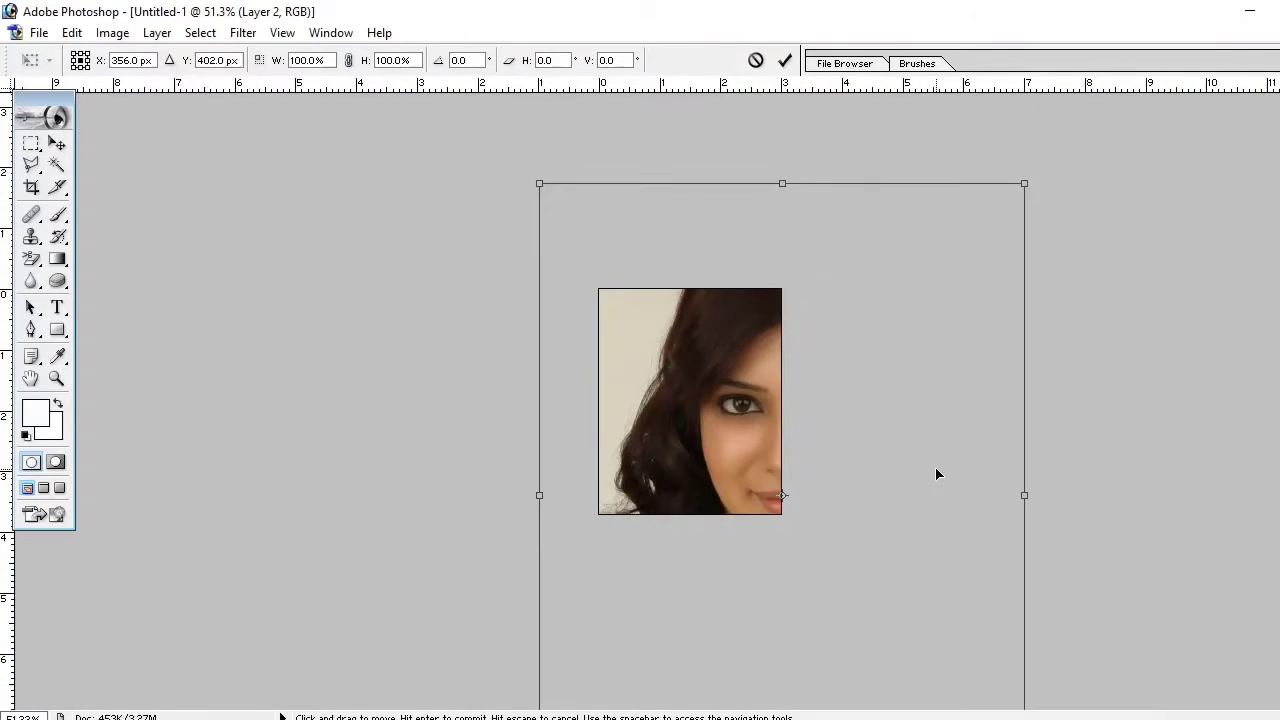
{"action": "scroll", "coordinate": [938, 474], "scroll_direction": "down", "scroll_amount": 1}
{"action": "scroll", "coordinate": [938, 474], "scroll_direction": "down", "scroll_amount": 1}
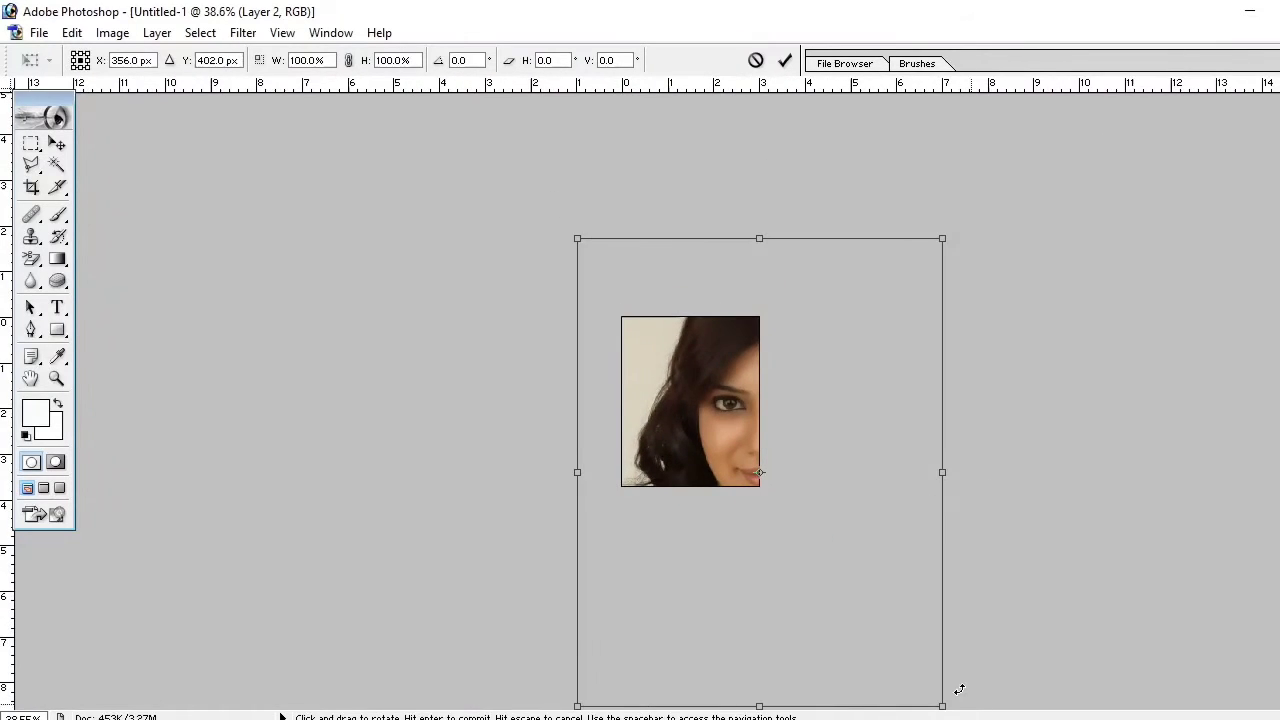
{"action": "left_click_drag", "start_coordinate": [941, 704], "coordinate": [763, 487]}
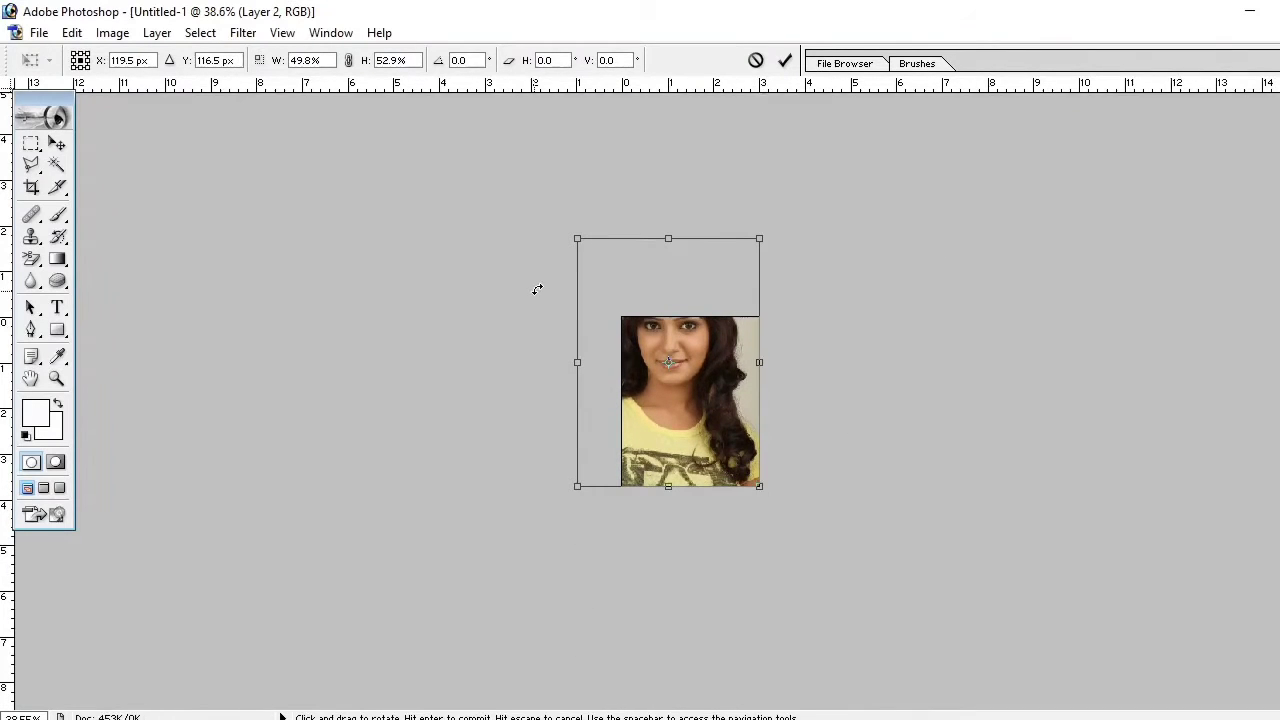
{"action": "left_click_drag", "start_coordinate": [579, 236], "coordinate": [611, 311]}
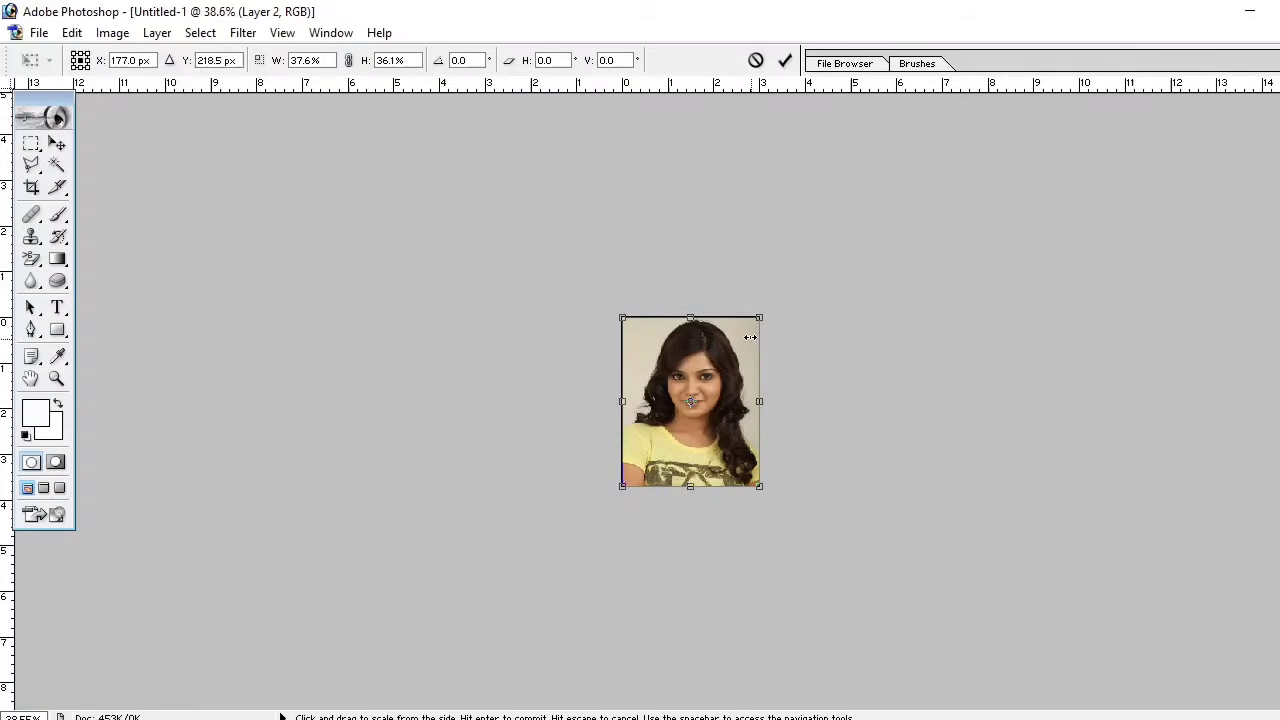
{"action": "scroll", "coordinate": [743, 407], "scroll_direction": "up", "scroll_amount": 1}
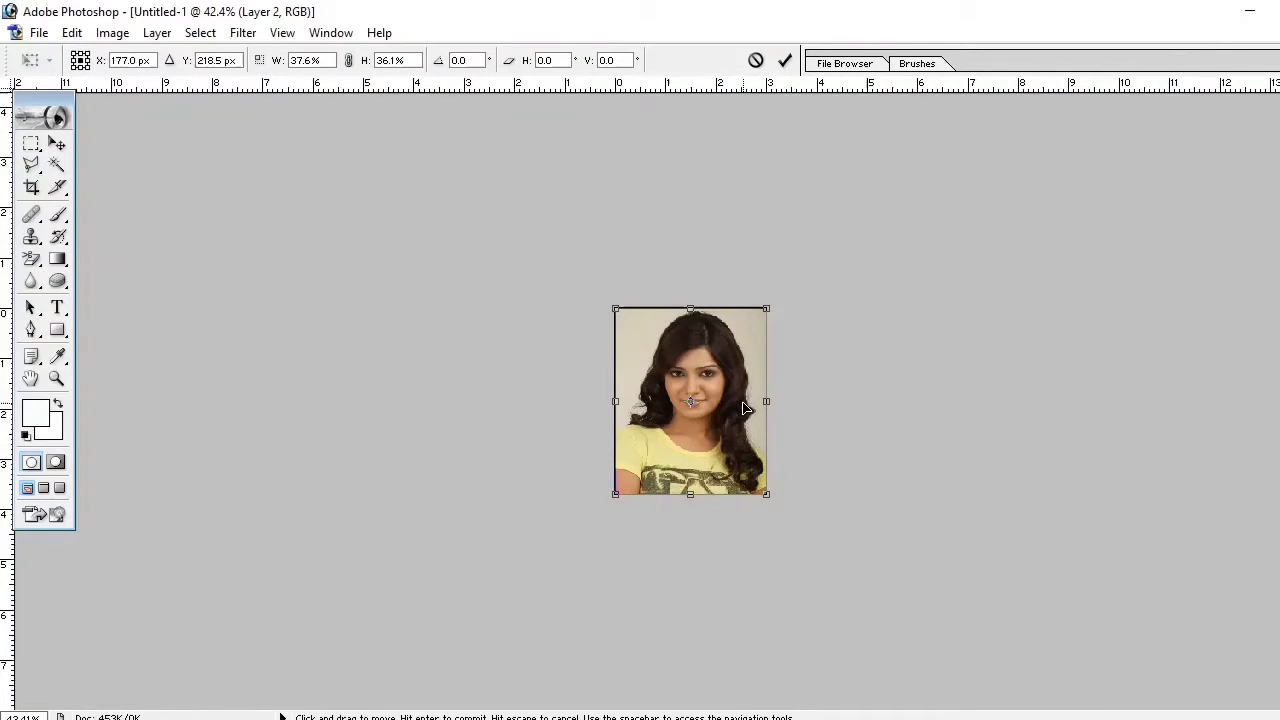
{"action": "scroll", "coordinate": [743, 407], "scroll_direction": "up", "scroll_amount": 1}
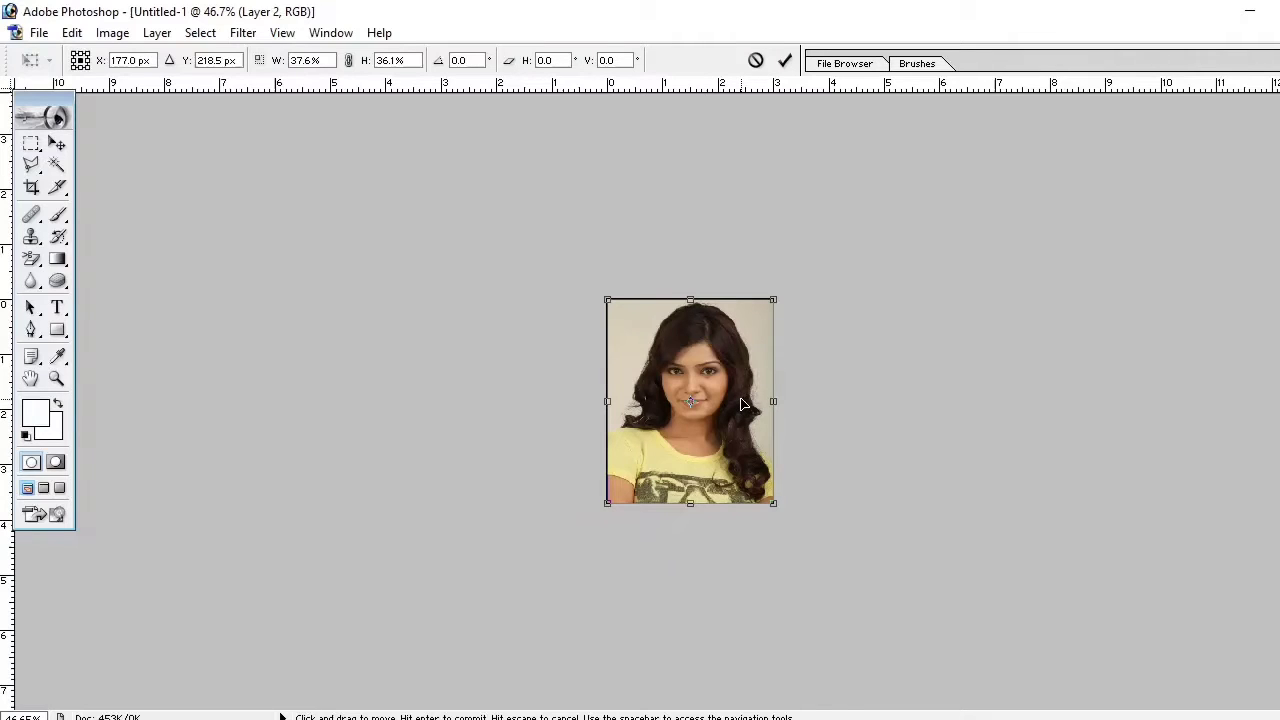
{"action": "left_click", "coordinate": [786, 62]}
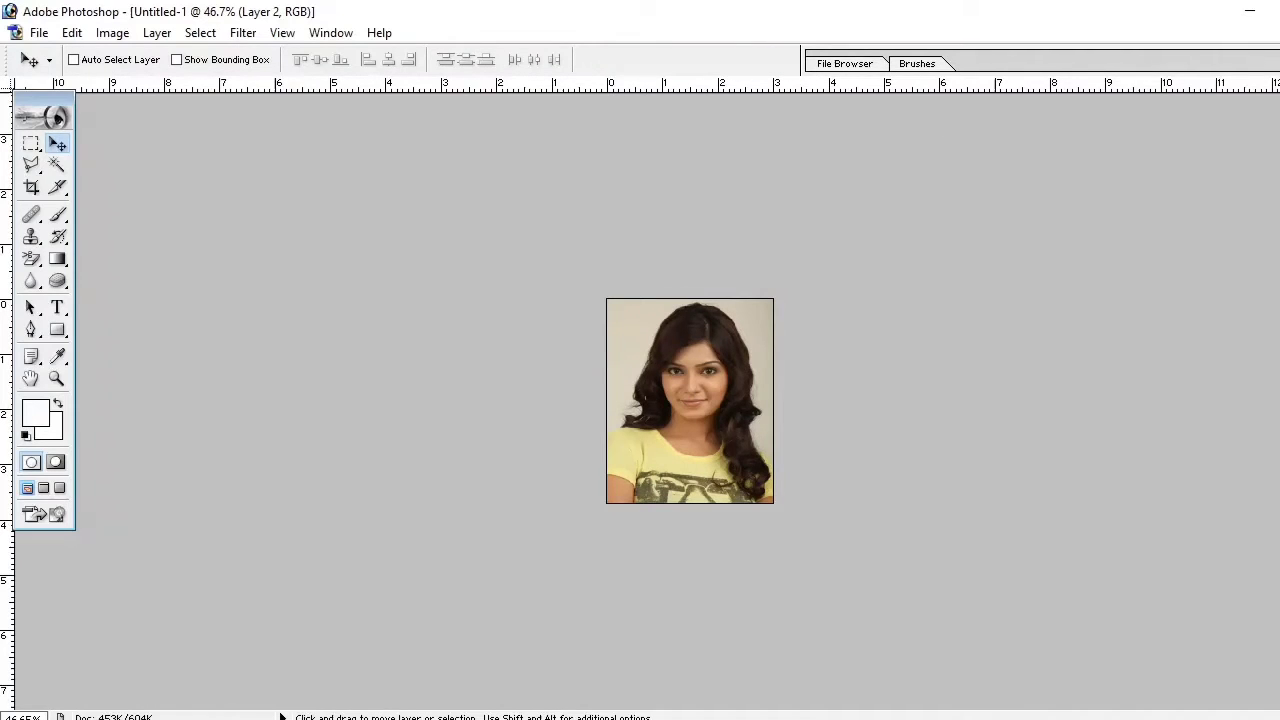
Deselect the photo with Ctrl+D and return to the Move tool.
{"action": "left_click", "coordinate": [31, 144]}
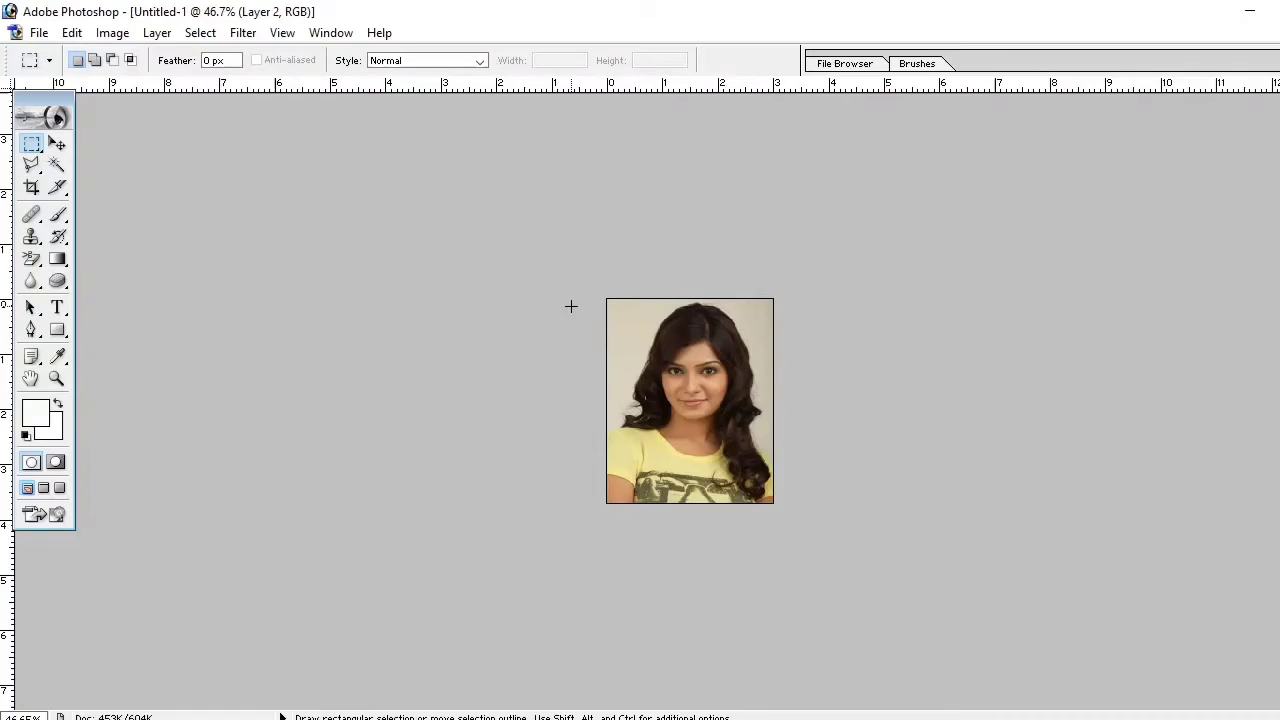
{"action": "left_click", "coordinate": [803, 435]}
{"action": "key", "text": "ctrl+d"}
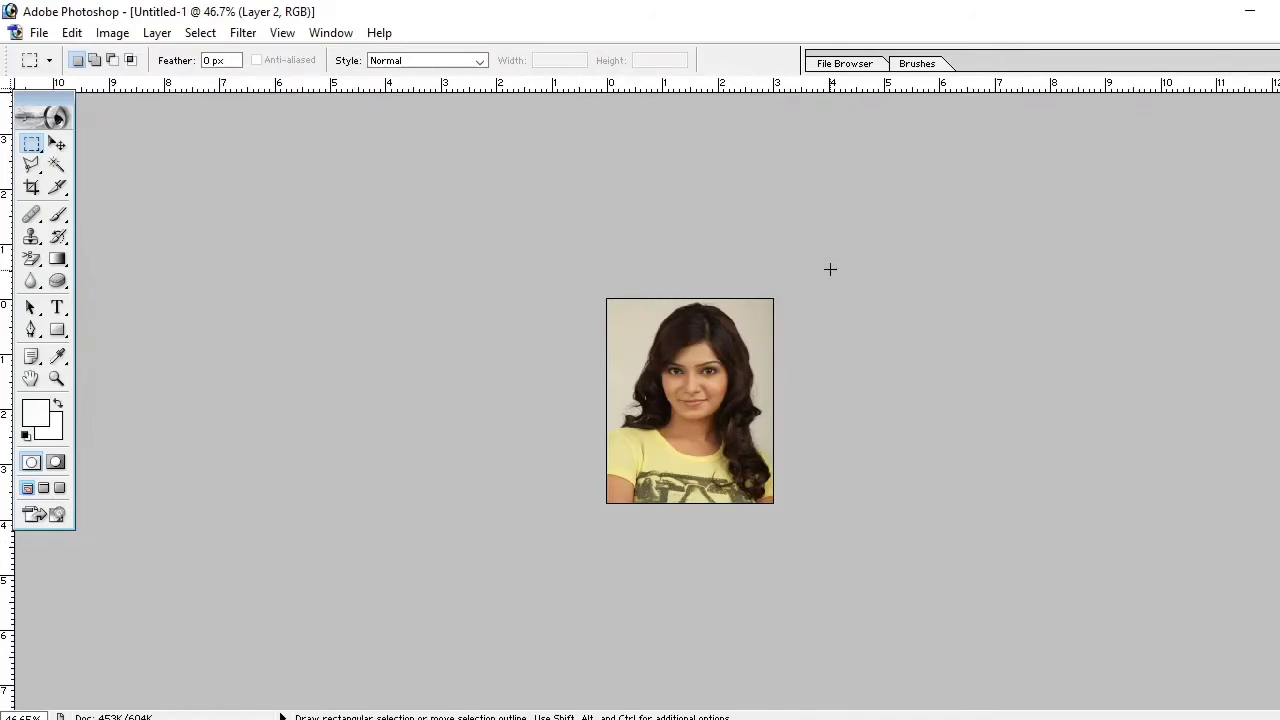
{"action": "left_click", "coordinate": [57, 144]}
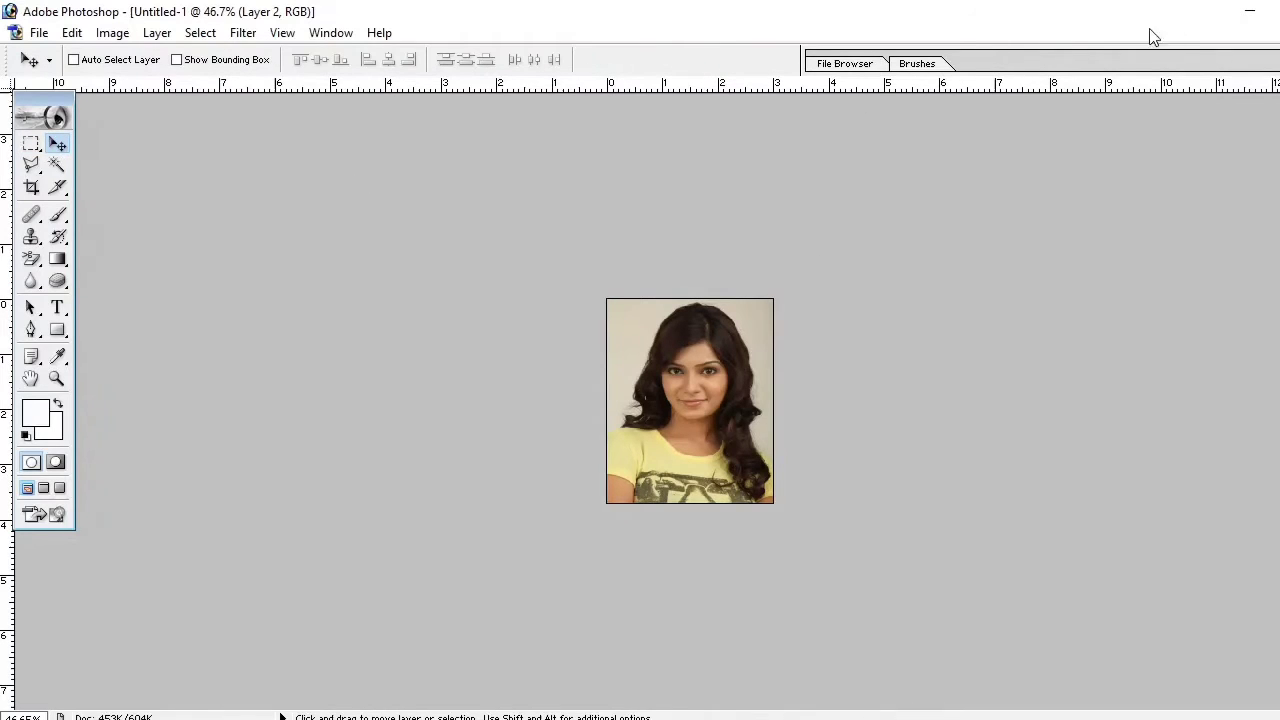
Float Untitled-1 in a smaller window on the workspace's right side.
{"action": "key", "text": "f"}
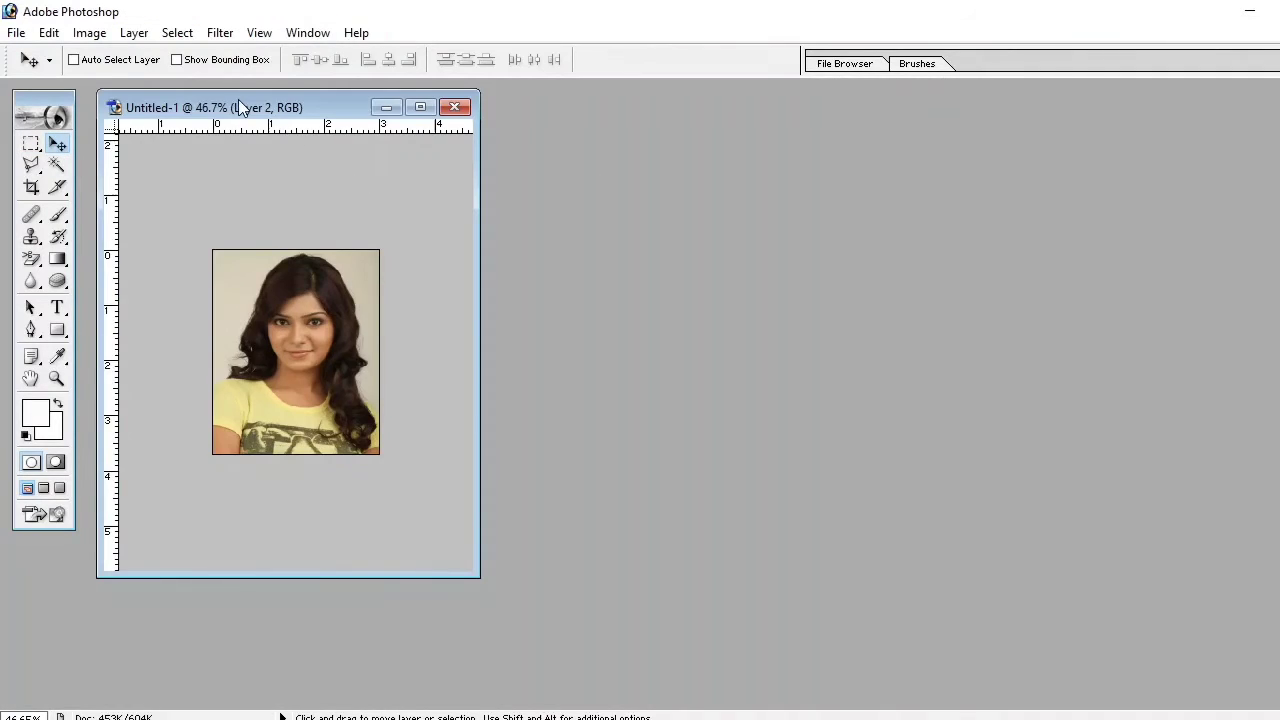
{"action": "left_click_drag", "start_coordinate": [263, 94], "coordinate": [697, 140]}
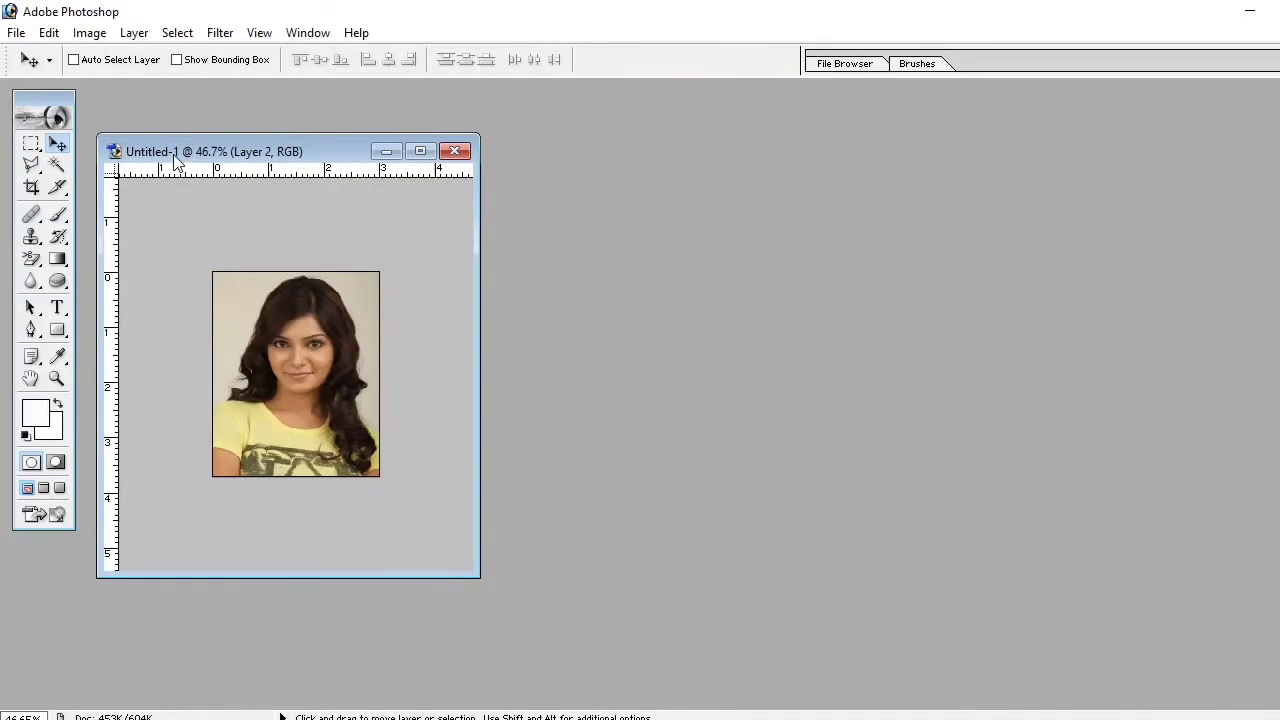
{"action": "left_click_drag", "start_coordinate": [176, 153], "coordinate": [800, 169]}
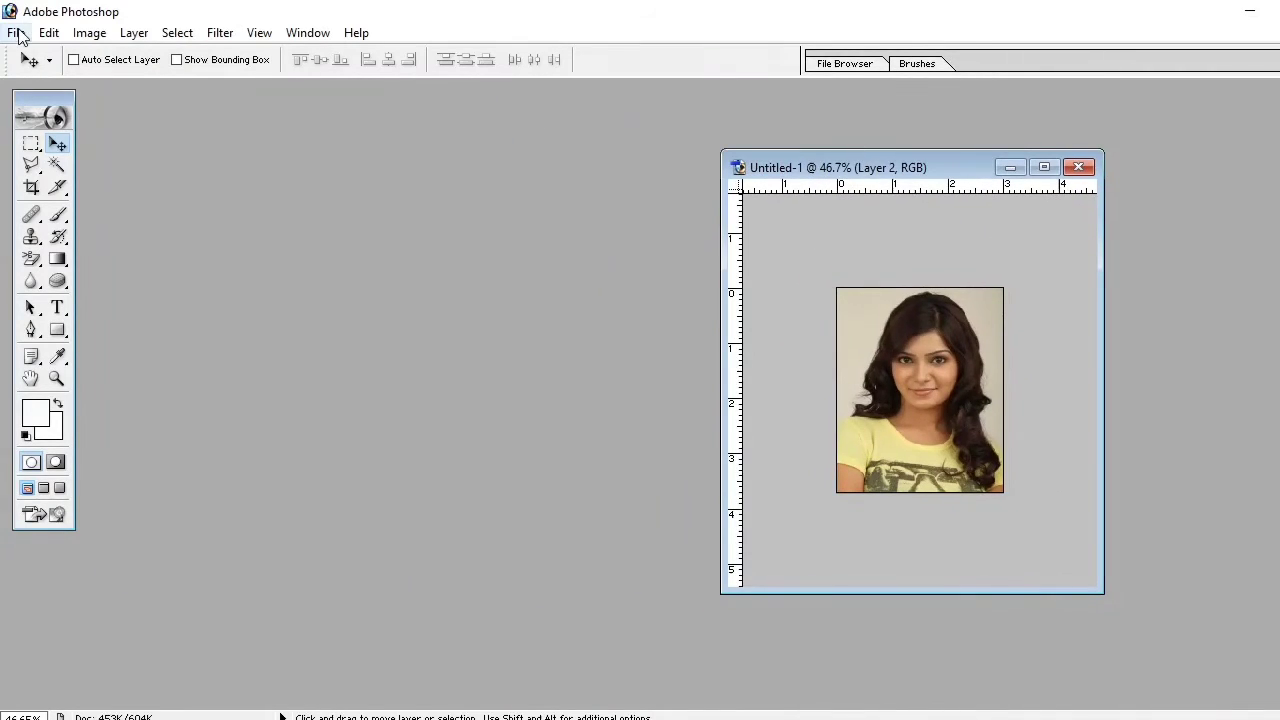
Create Untitled-2 from the 4 x 6 inch preset, transparent at 300 pixels/inch.
{"action": "left_click", "coordinate": [16, 32]}
{"action": "left_click", "coordinate": [41, 56]}
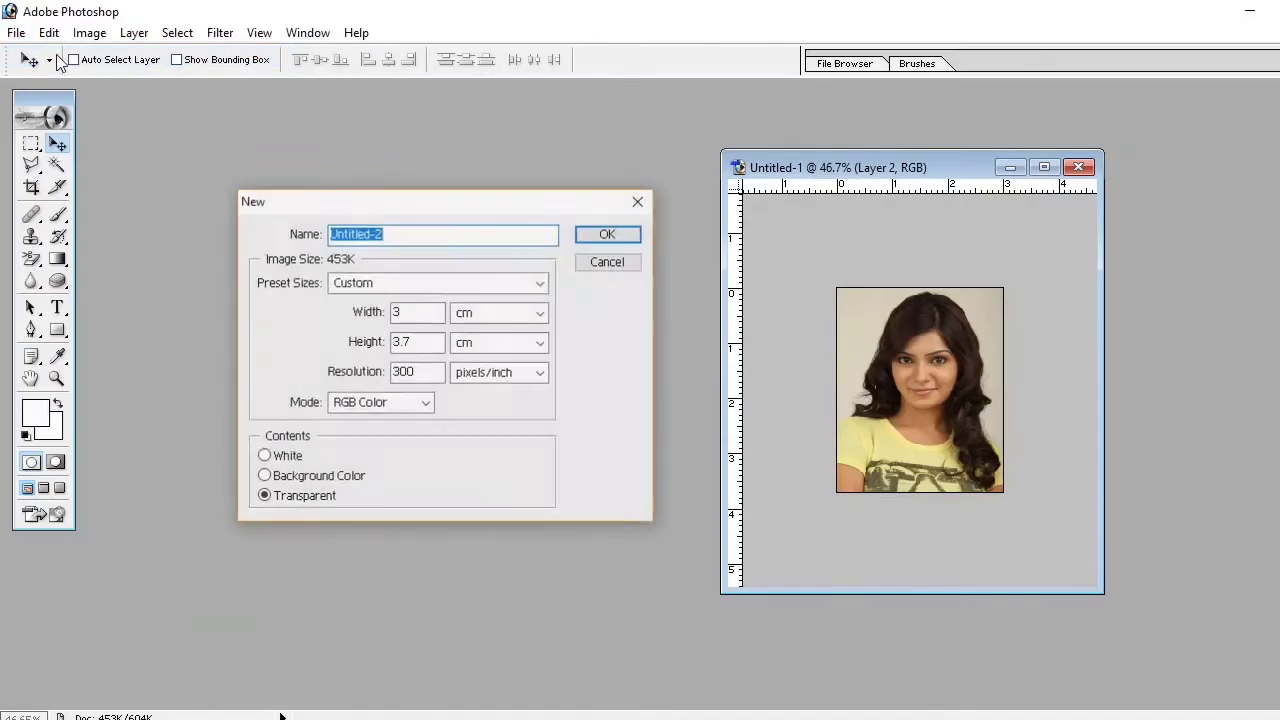
{"action": "left_click", "coordinate": [385, 283]}
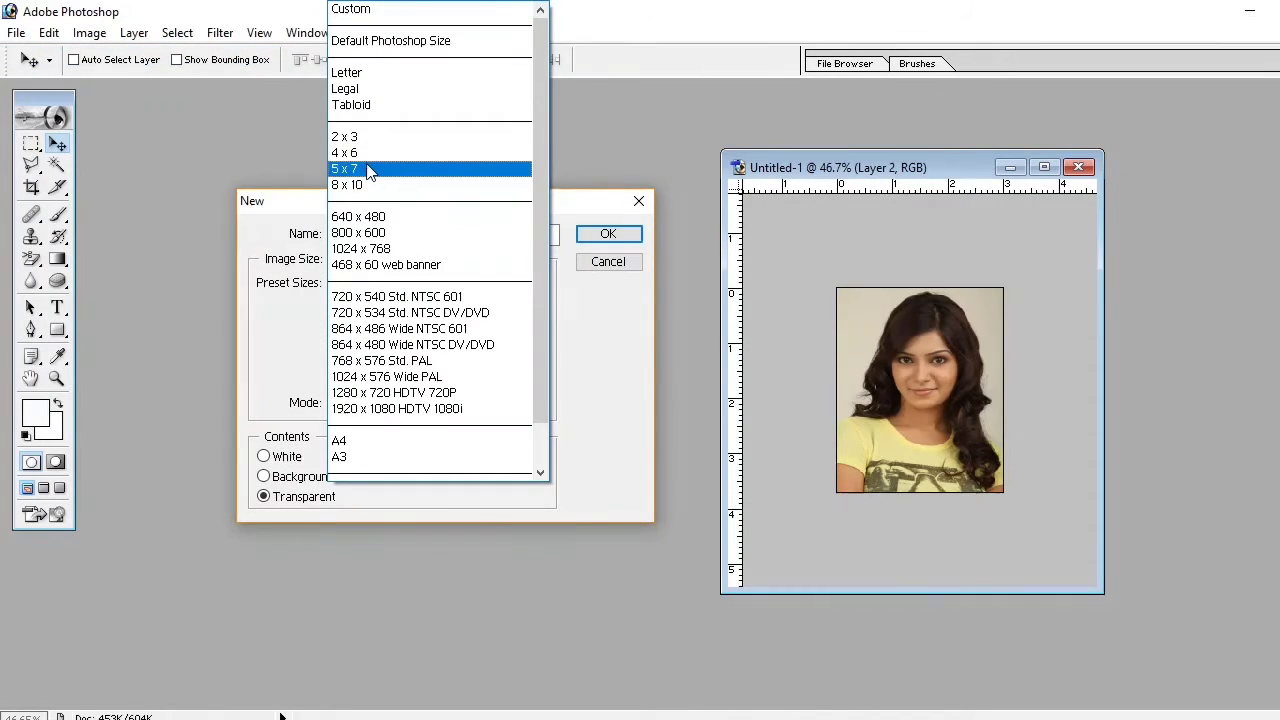
{"action": "left_click", "coordinate": [362, 153]}
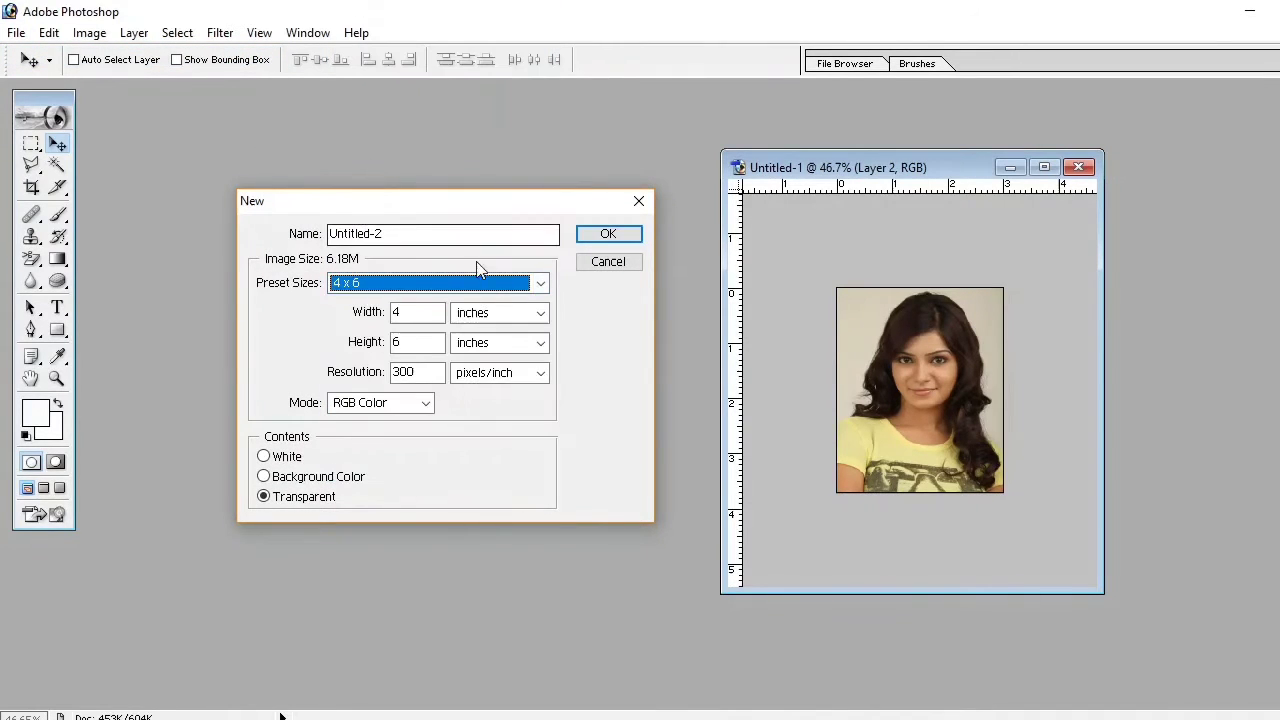
{"action": "left_click", "coordinate": [603, 240]}
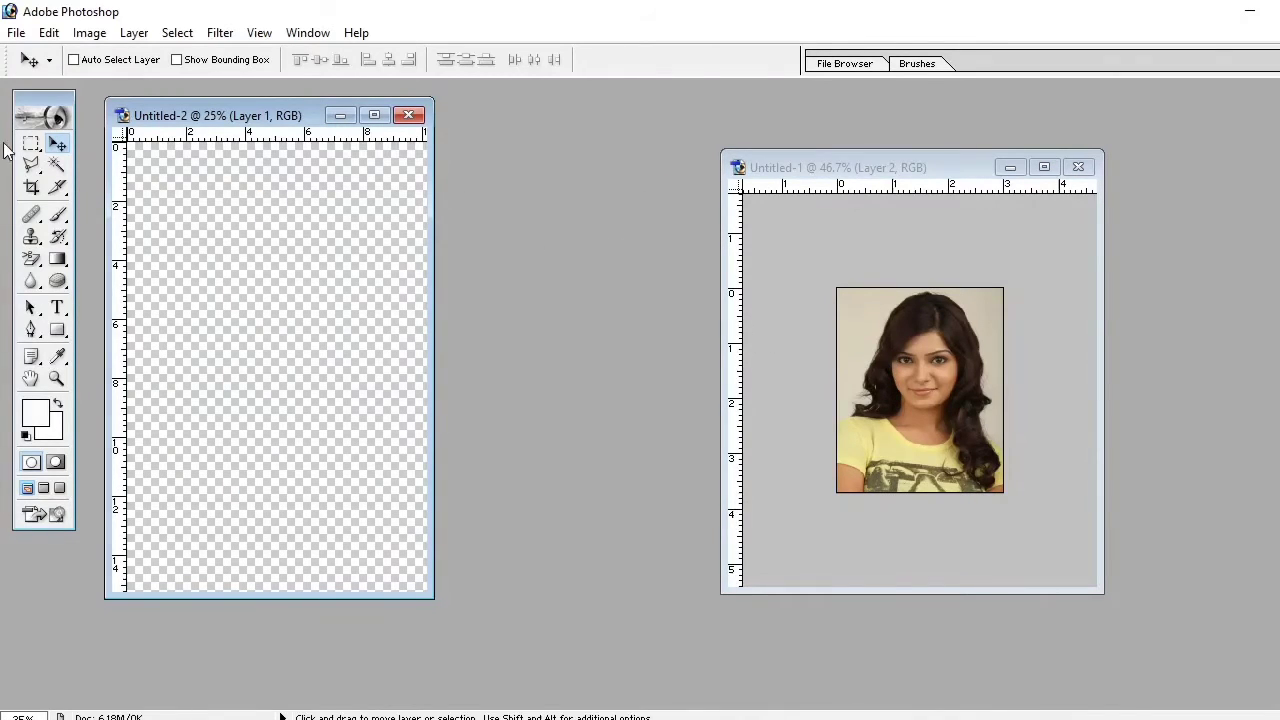
Drag the portrait layer into Untitled-2 and nudge it into the sheet's top-left corner.
{"action": "left_click", "coordinate": [877, 380]}
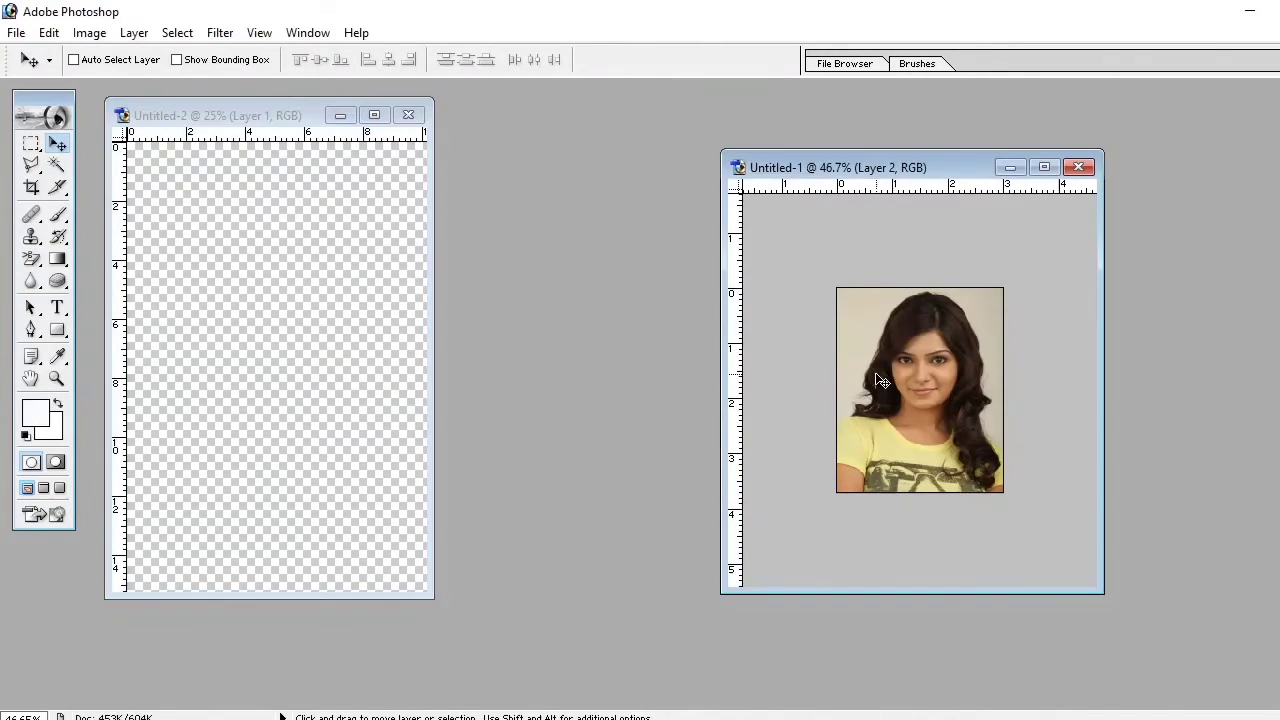
{"action": "mouse_move", "coordinate": [905, 369]}
{"action": "left_mouse_down"}
{"action": "mouse_move", "coordinate": [345, 272]}
{"action": "mouse_move", "coordinate": [249, 229]}
{"action": "left_mouse_up"}
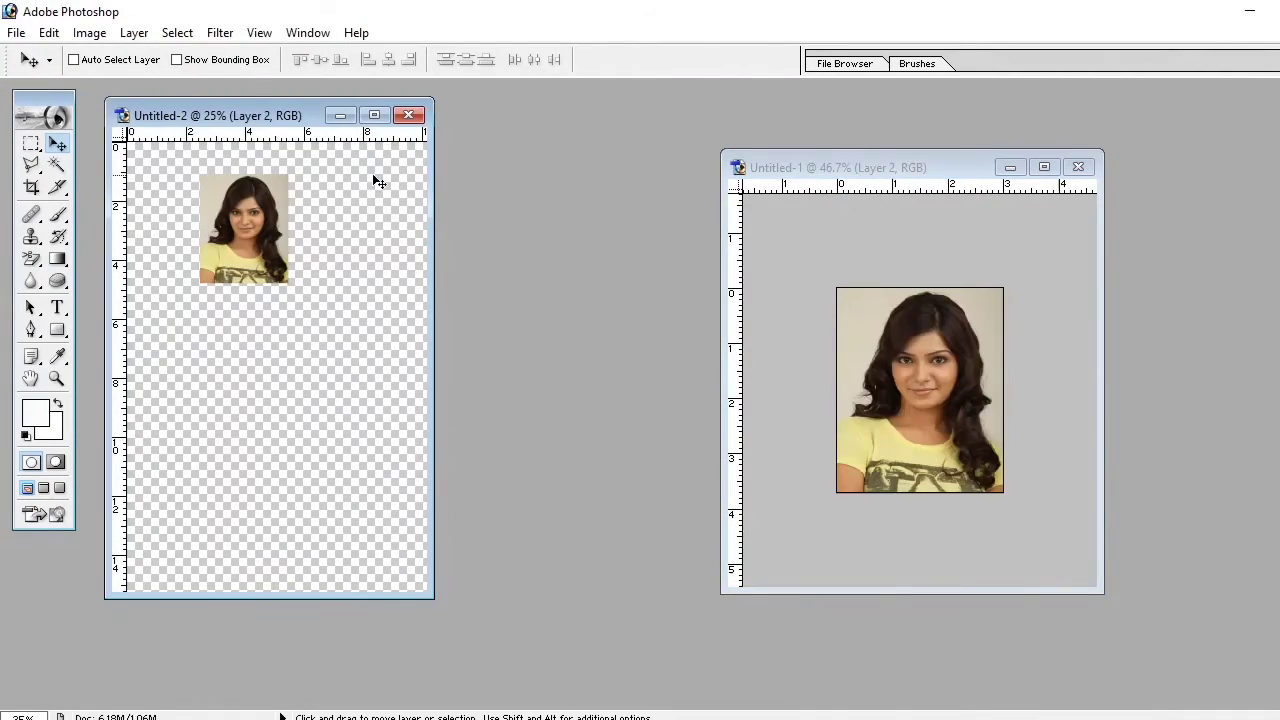
{"action": "left_click", "coordinate": [372, 115]}
{"action": "left_click_drag", "start_coordinate": [660, 287], "coordinate": [587, 255]}
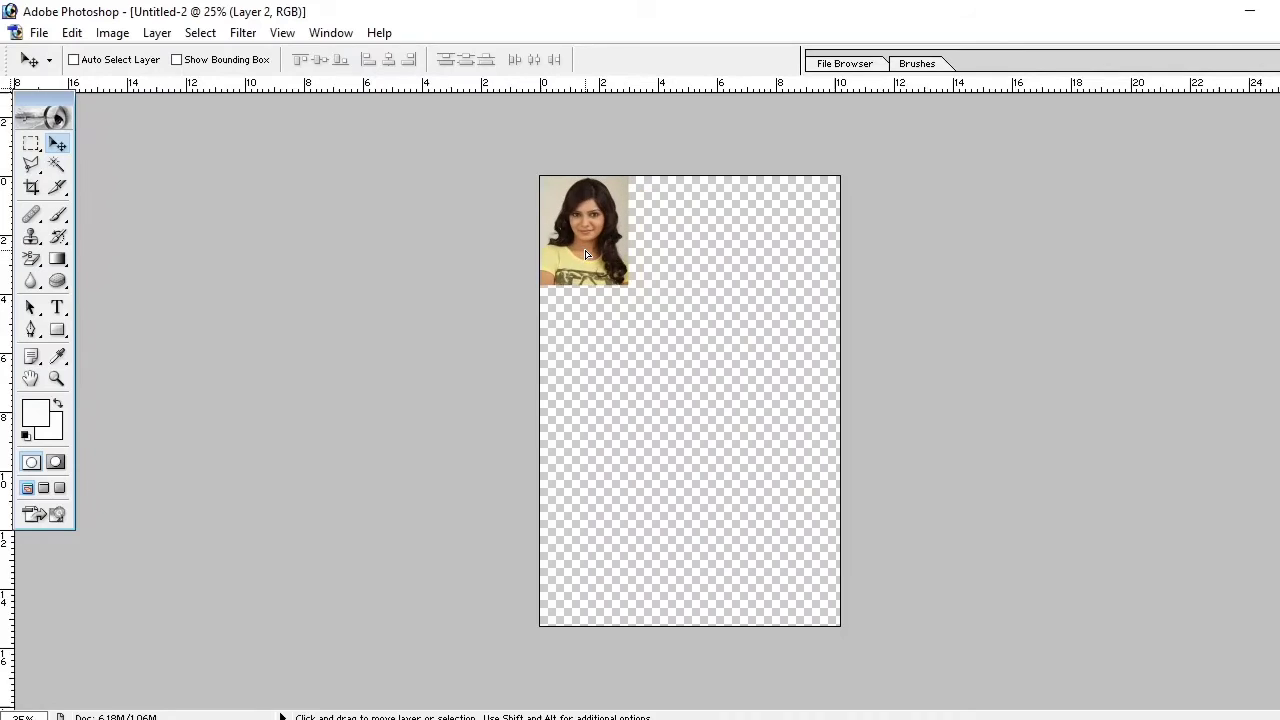
{"action": "key", "text": "Right"}
{"action": "key", "text": "Right"}
{"action": "key", "text": "Right"}
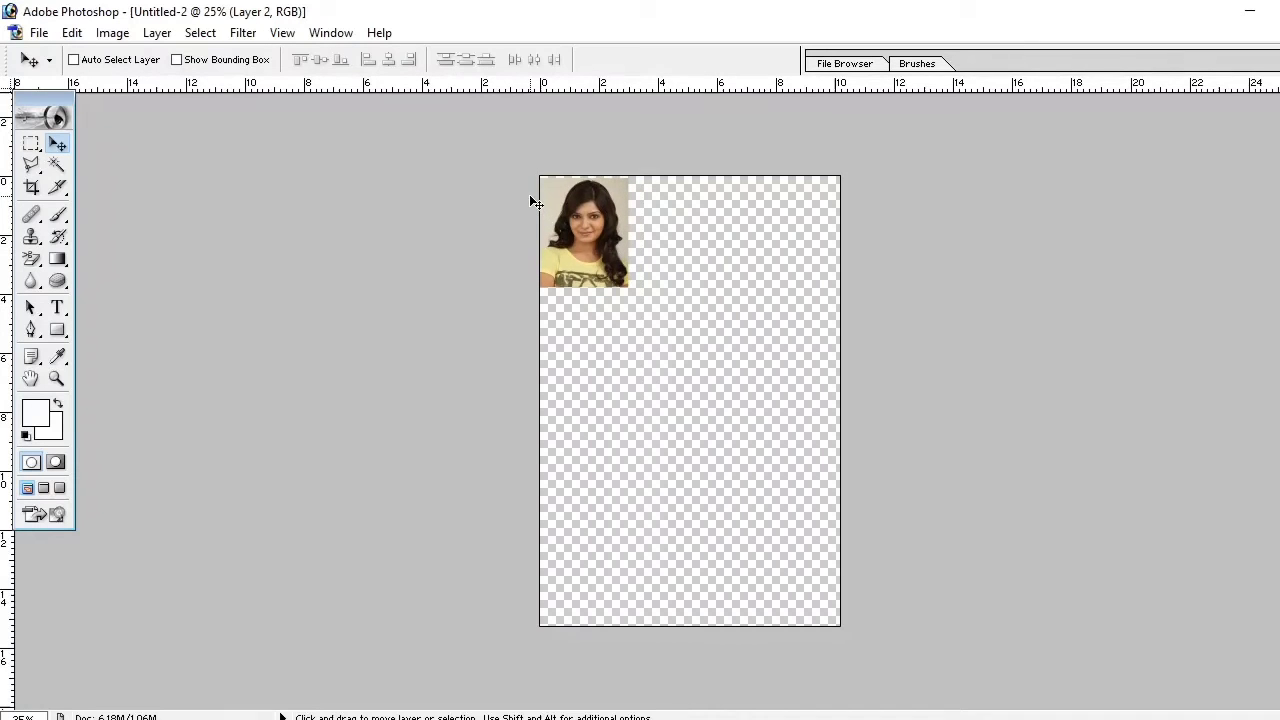
{"action": "key", "text": "Down"}
{"action": "key", "text": "Down"}
{"action": "key", "text": "Down"}
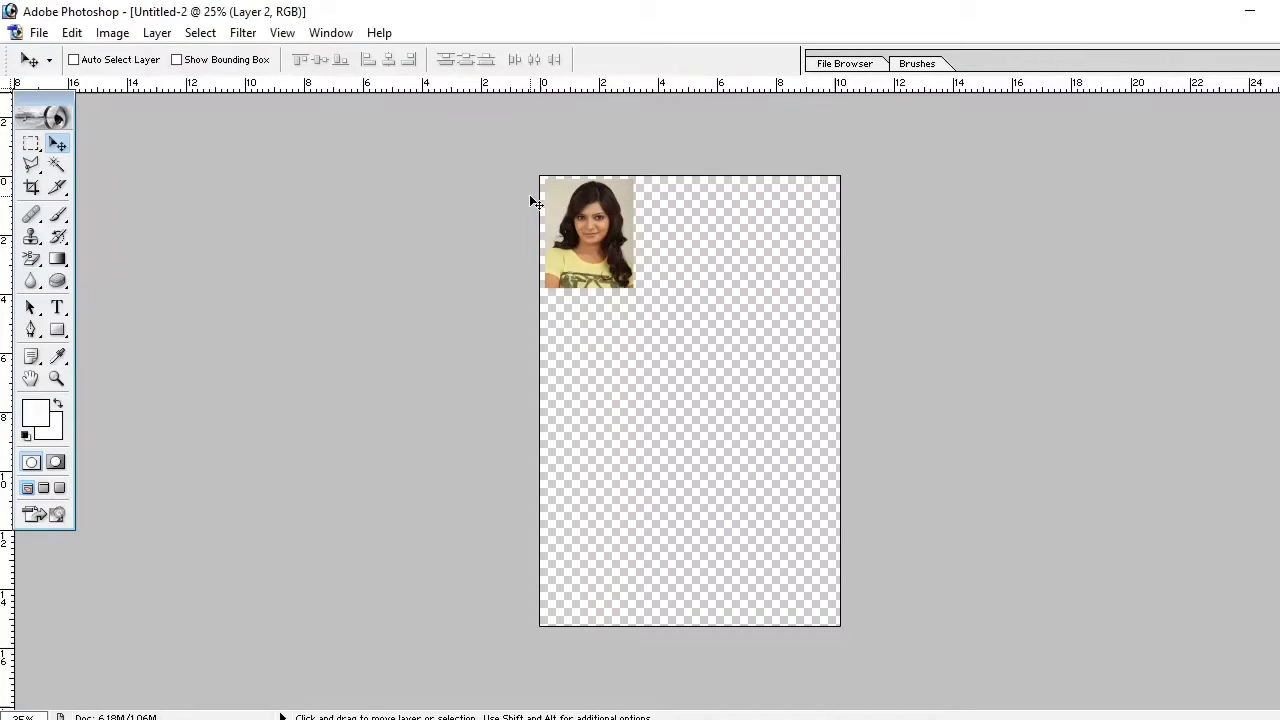
{"action": "mouse_move", "coordinate": [583, 251]}
{"action": "left_mouse_down"}
{"action": "mouse_move", "coordinate": [632, 263]}
{"action": "mouse_move", "coordinate": [590, 262]}
{"action": "left_mouse_up"}
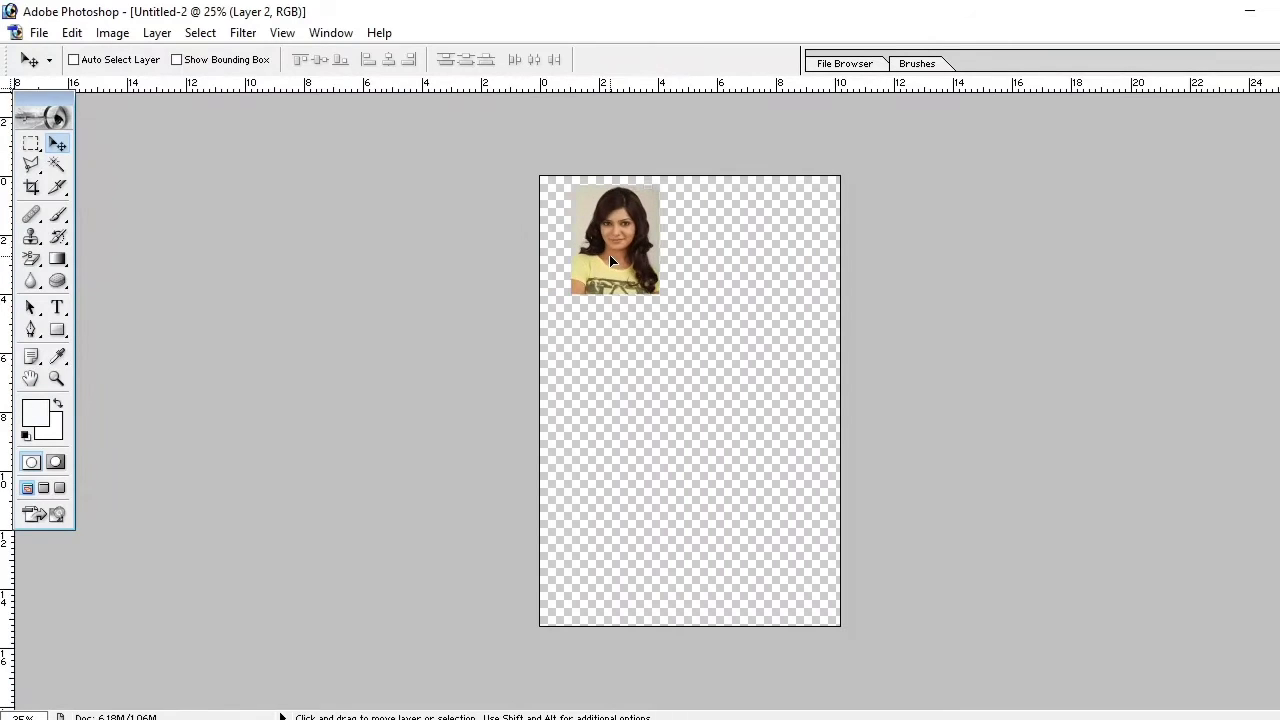
{"action": "key", "text": "Right"}
{"action": "key", "text": "Right"}
{"action": "key", "text": "Right"}
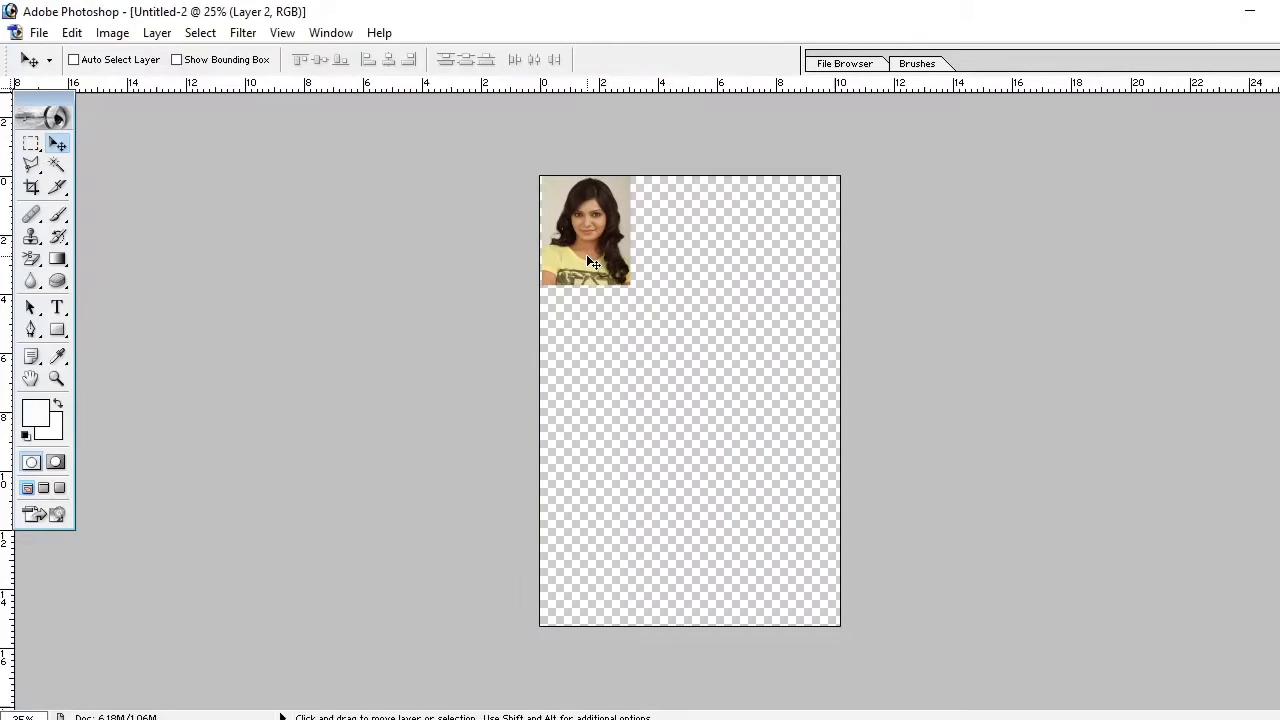
{"action": "key", "text": "Right"}
{"action": "key", "text": "Right"}
{"action": "key", "text": "Right"}
{"action": "key", "text": "Right"}
{"action": "key", "text": "Right"}
{"action": "key", "text": "Right"}
{"action": "key", "text": "Down"}
{"action": "key", "text": "Down"}
{"action": "key", "text": "Down"}
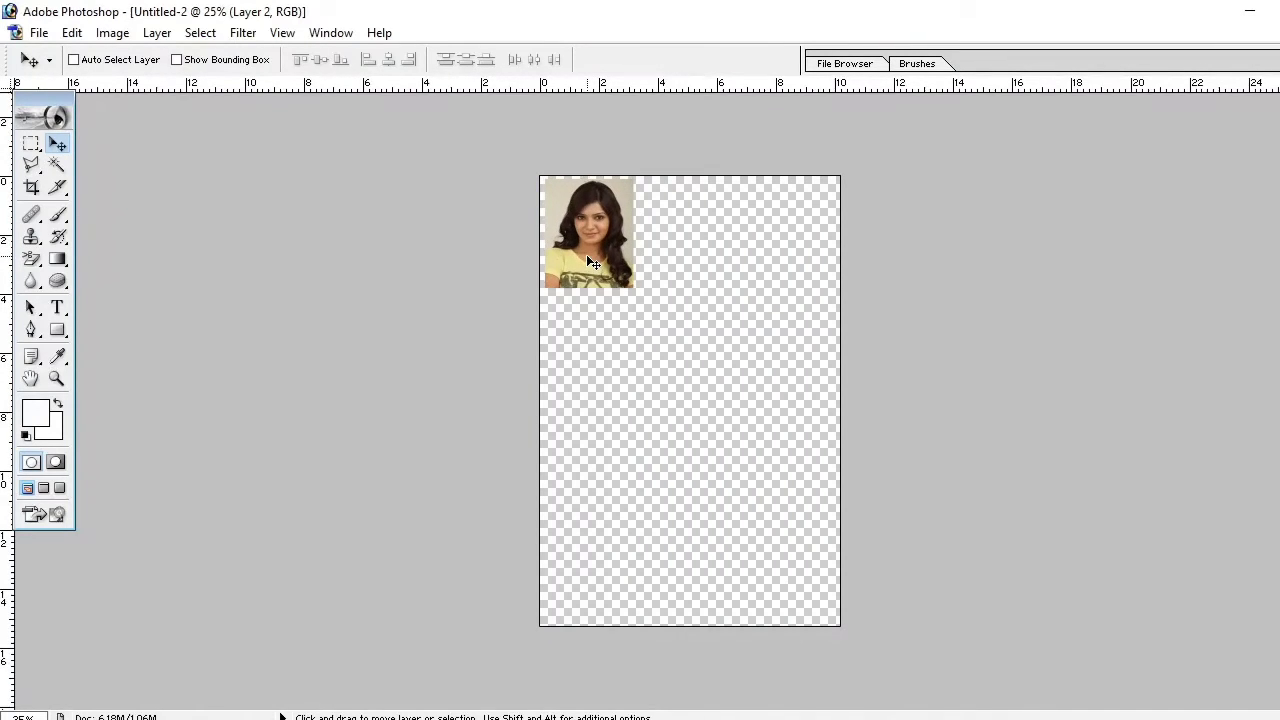
{"action": "key", "text": "Down"}
{"action": "key", "text": "Down"}
{"action": "key", "text": "Down"}
{"action": "key", "text": "Down"}
{"action": "key", "text": "Down"}
{"action": "key", "text": "Down"}
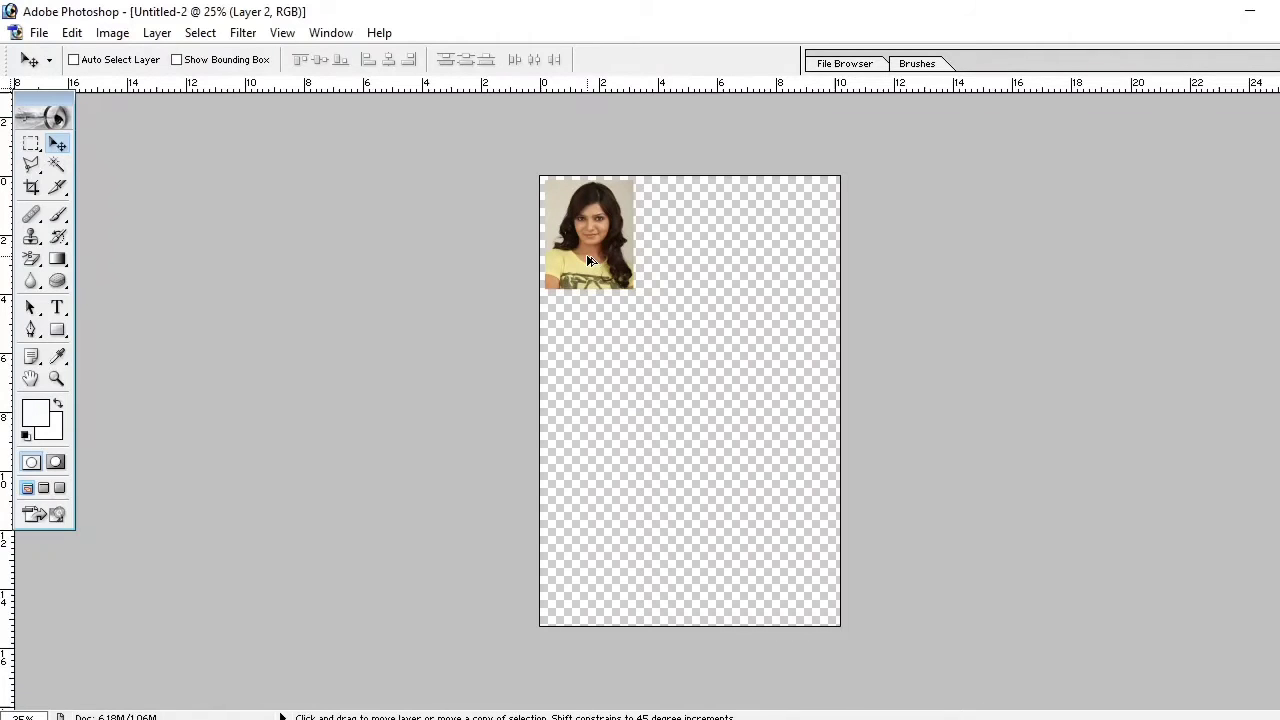
Alt-drag portrait duplicates into two rows of three plus an overlapping third row.
{"action": "left_click_drag", "start_coordinate": [586, 254], "coordinate": [676, 252]}
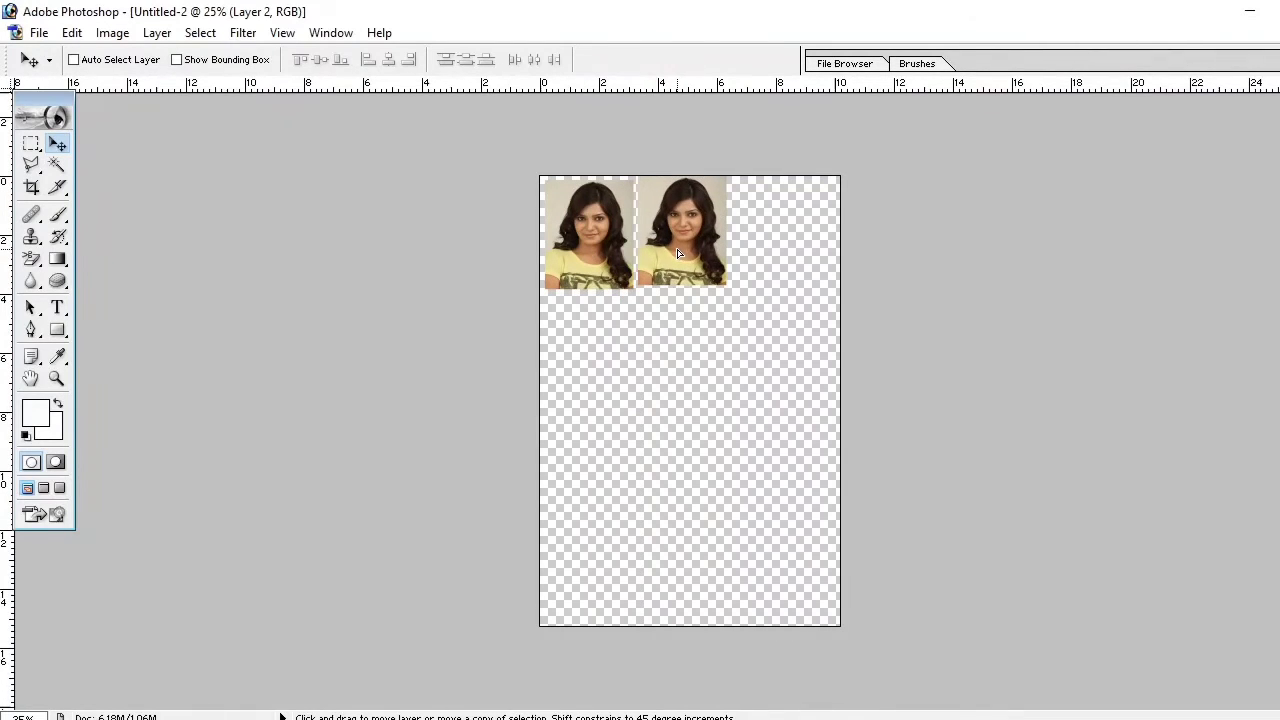
{"action": "mouse_move", "coordinate": [676, 252]}
{"action": "left_mouse_down"}
{"action": "mouse_move", "coordinate": [767, 261]}
{"action": "mouse_move", "coordinate": [714, 396]}
{"action": "mouse_move", "coordinate": [585, 396]}
{"action": "mouse_move", "coordinate": [577, 384]}
{"action": "mouse_move", "coordinate": [674, 365]}
{"action": "mouse_move", "coordinate": [780, 371]}
{"action": "mouse_move", "coordinate": [596, 513]}
{"action": "mouse_move", "coordinate": [714, 501]}
{"action": "left_mouse_up"}
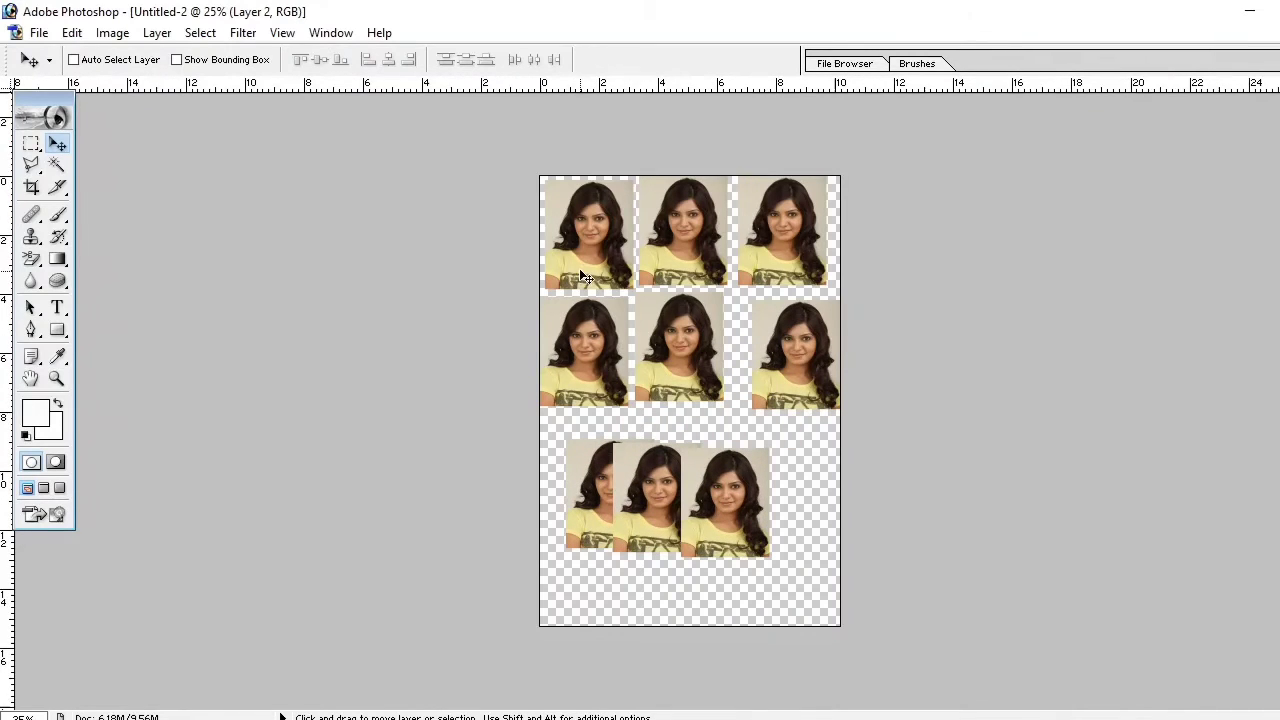
{"action": "key", "text": "shift+Left"}
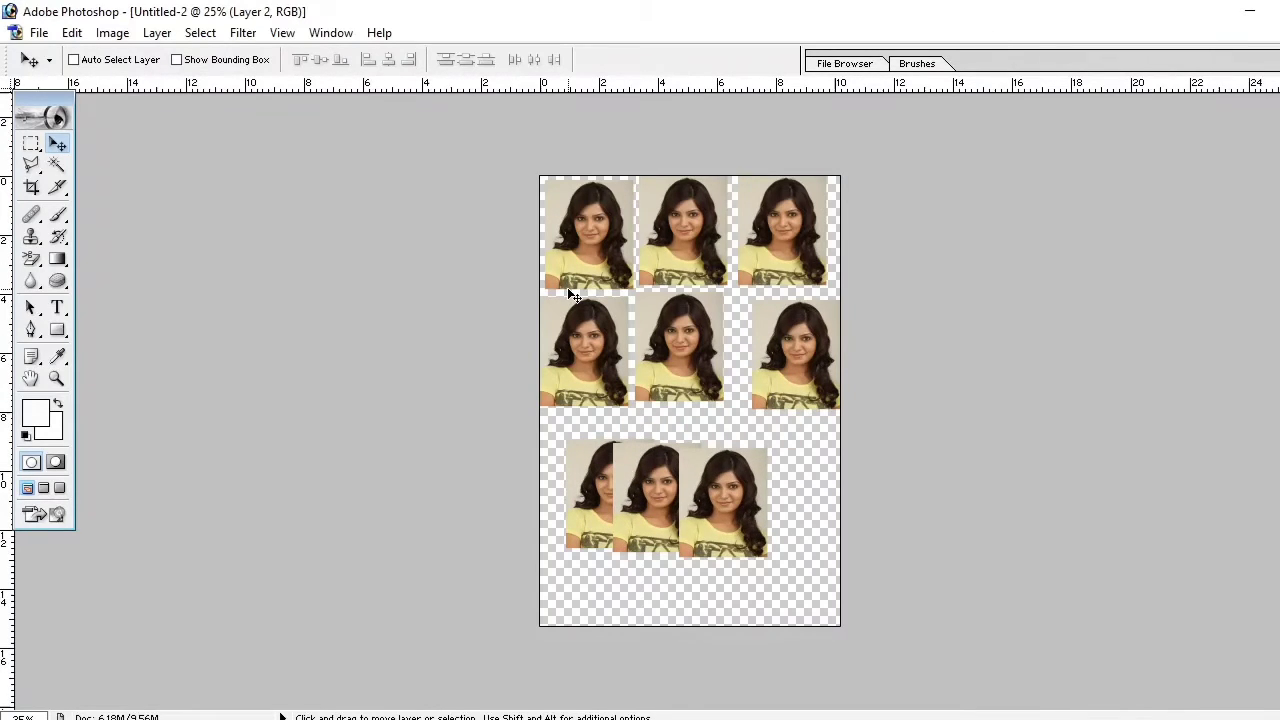
{"action": "key", "text": "shift+Right"}
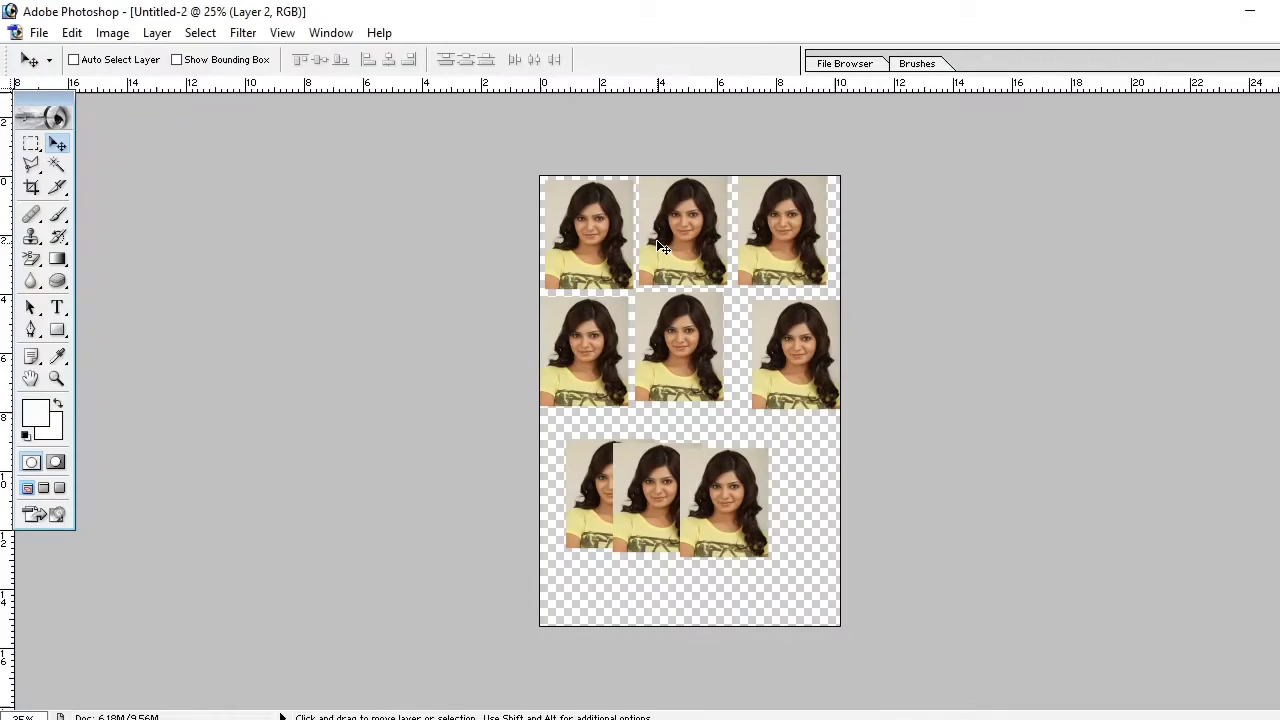
Nudge the top-middle portrait (Layer 2 copy) right and select the top-right copy.
{"action": "right_click", "coordinate": [724, 241]}
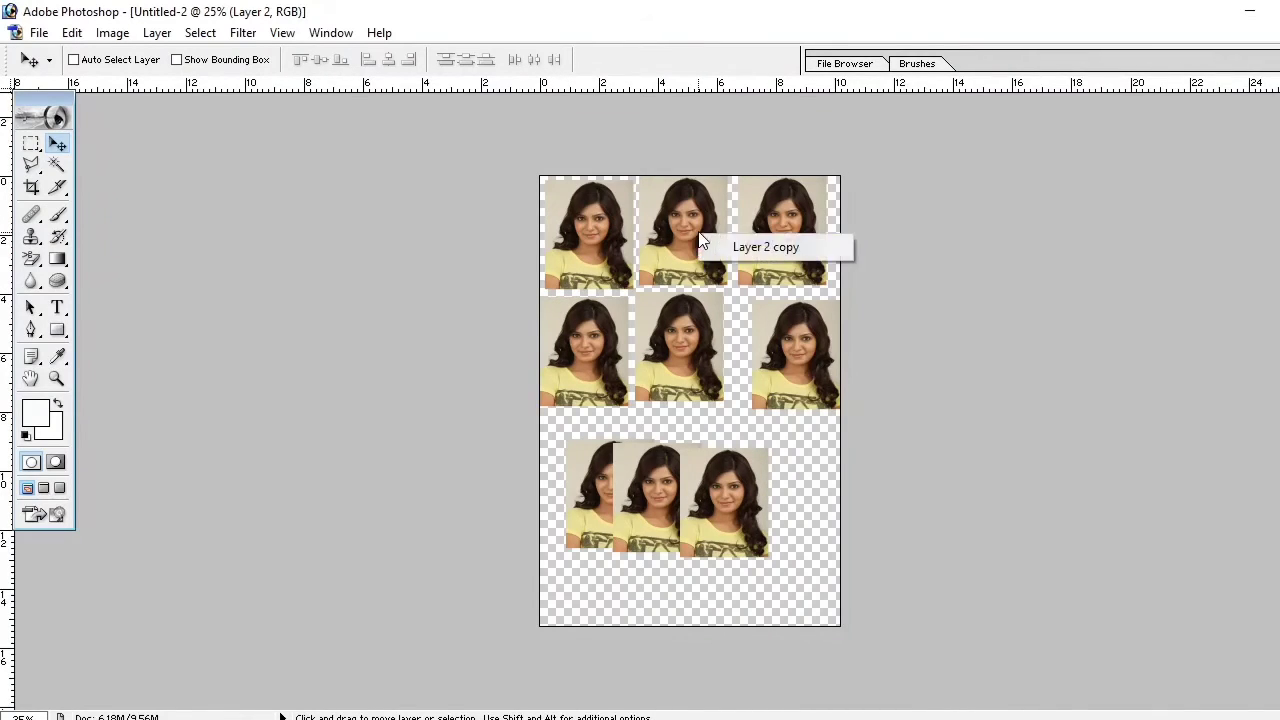
{"action": "left_click", "coordinate": [740, 252]}
{"action": "key", "text": "Right"}
{"action": "key", "text": "Right"}
{"action": "key", "text": "Right"}
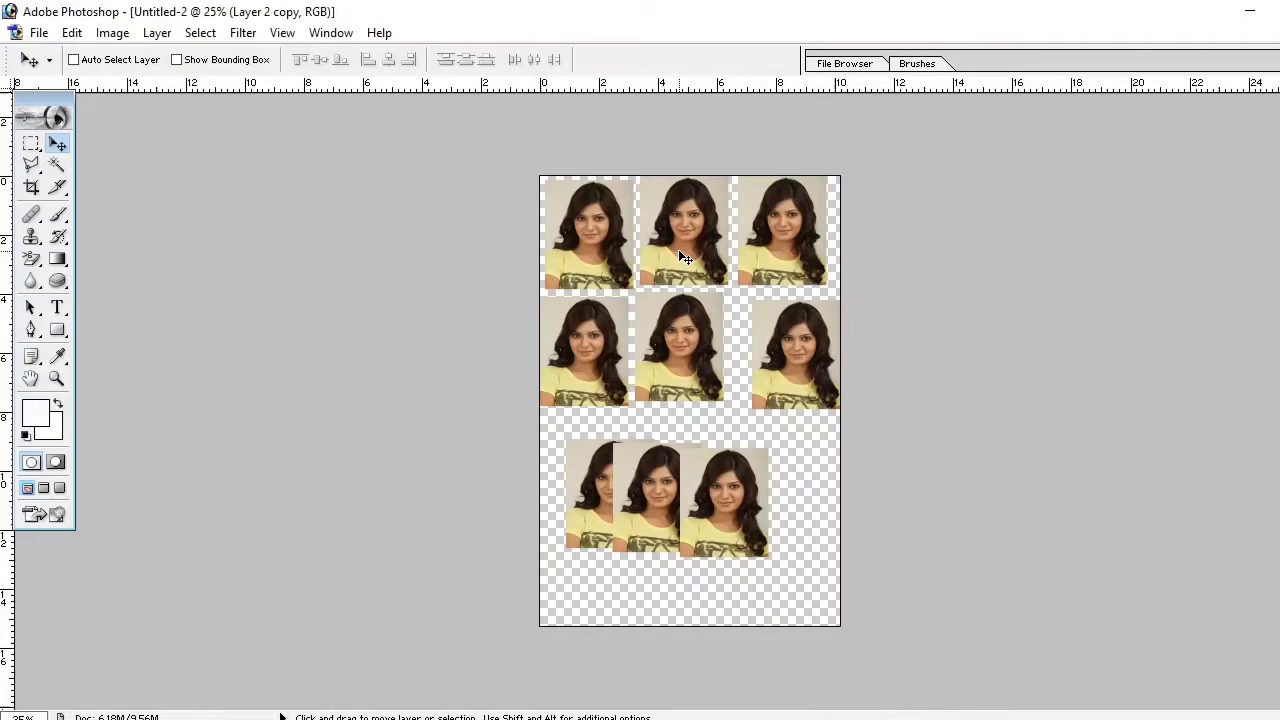
{"action": "key", "text": "Right"}
{"action": "key", "text": "Right"}
{"action": "key", "text": "Right"}
{"action": "key", "text": "Right"}
{"action": "key", "text": "Right"}
{"action": "key", "text": "Right"}
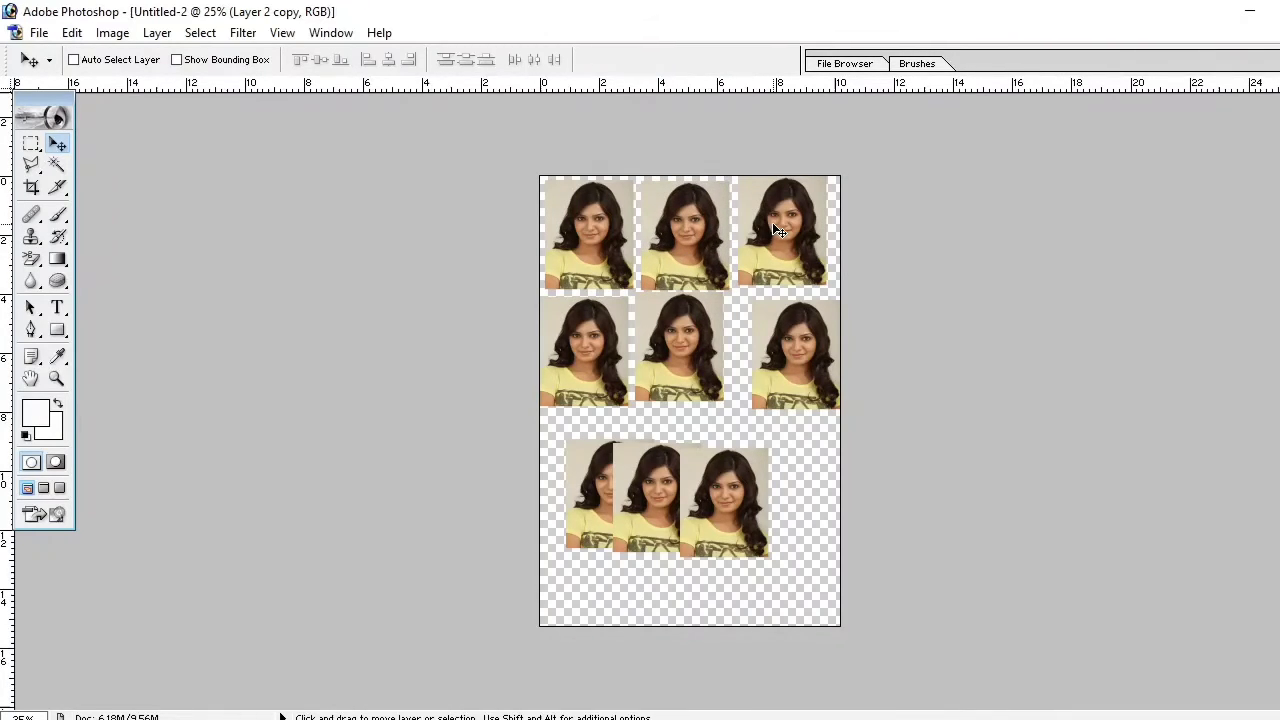
{"action": "right_click", "coordinate": [808, 226]}
{"action": "left_click", "coordinate": [824, 243]}
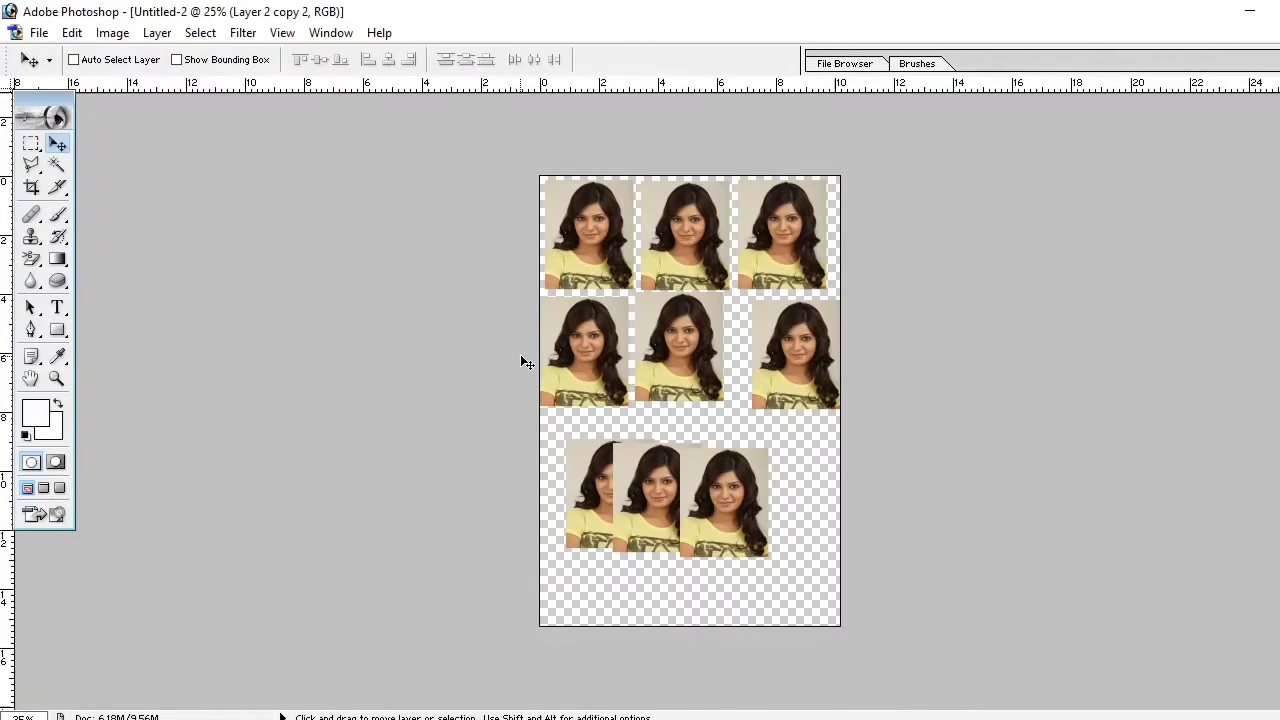
Align the middle row's left, middle and right portraits (copies 3–5) with small drags.
{"action": "right_click", "coordinate": [585, 343]}
{"action": "left_click", "coordinate": [605, 352]}
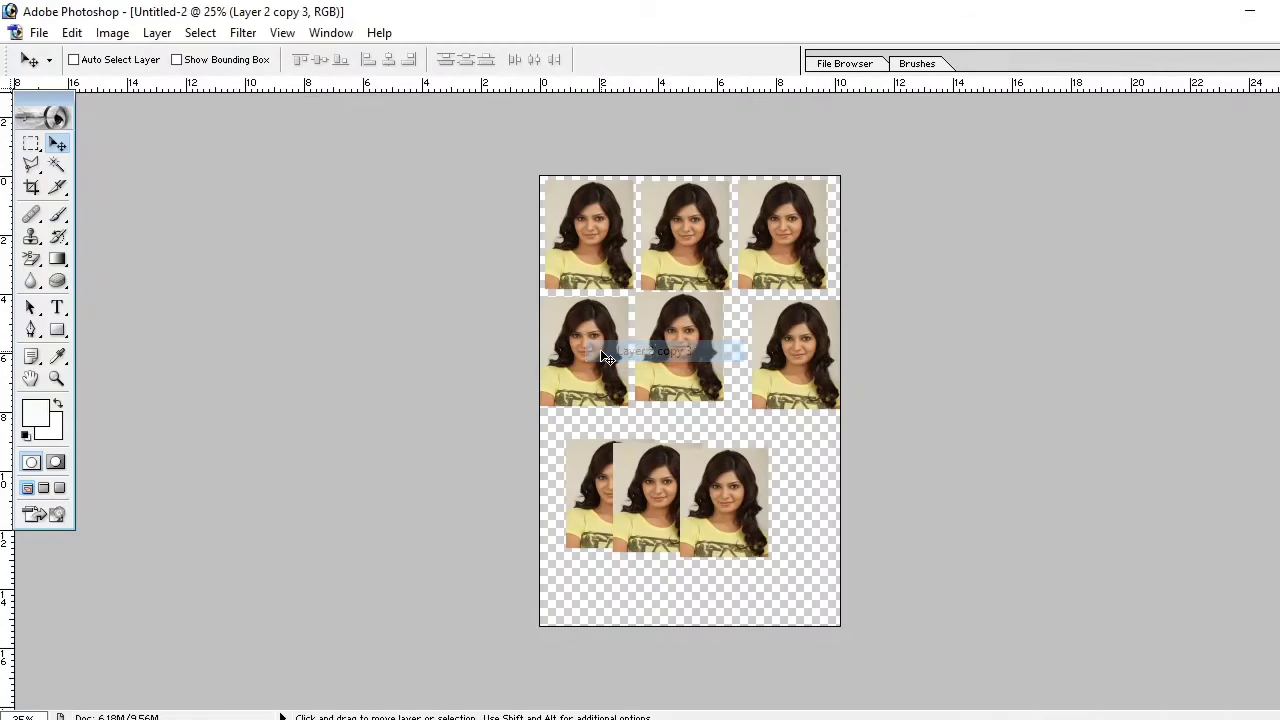
{"action": "left_click_drag", "start_coordinate": [603, 356], "coordinate": [607, 359]}
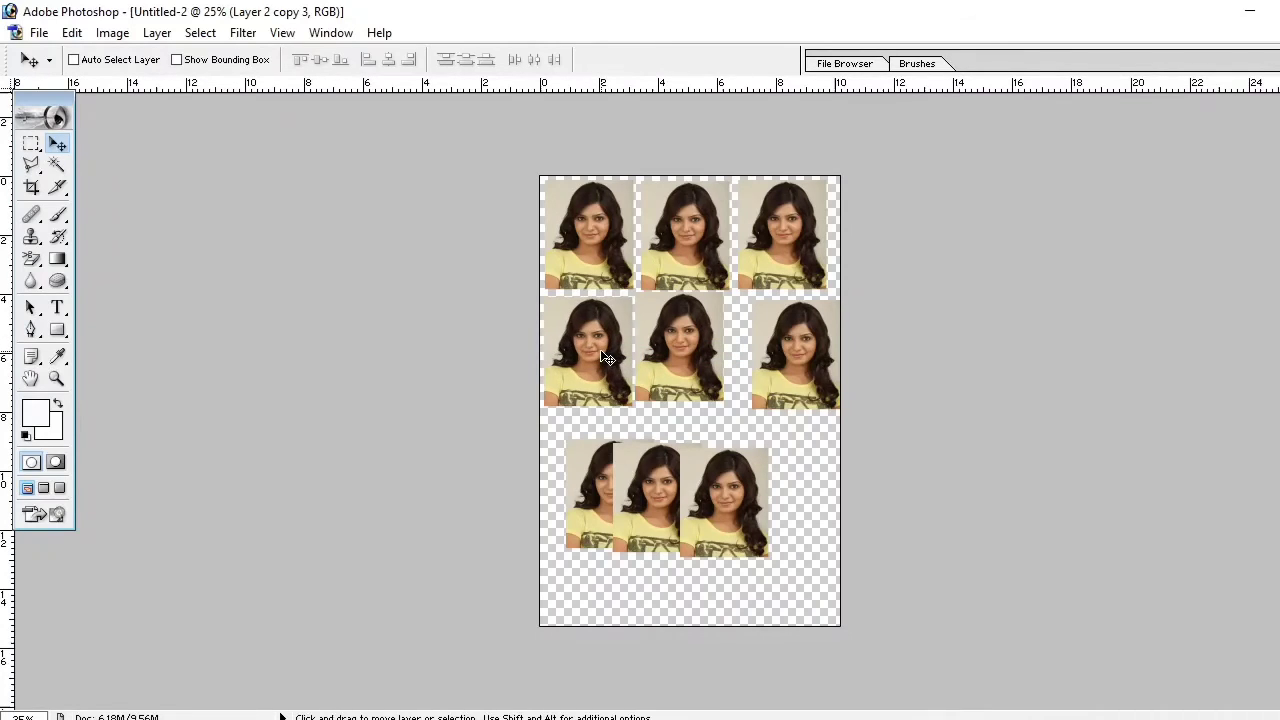
{"action": "right_click", "coordinate": [662, 351]}
{"action": "left_click", "coordinate": [701, 372]}
{"action": "left_click_drag", "start_coordinate": [707, 383], "coordinate": [707, 384]}
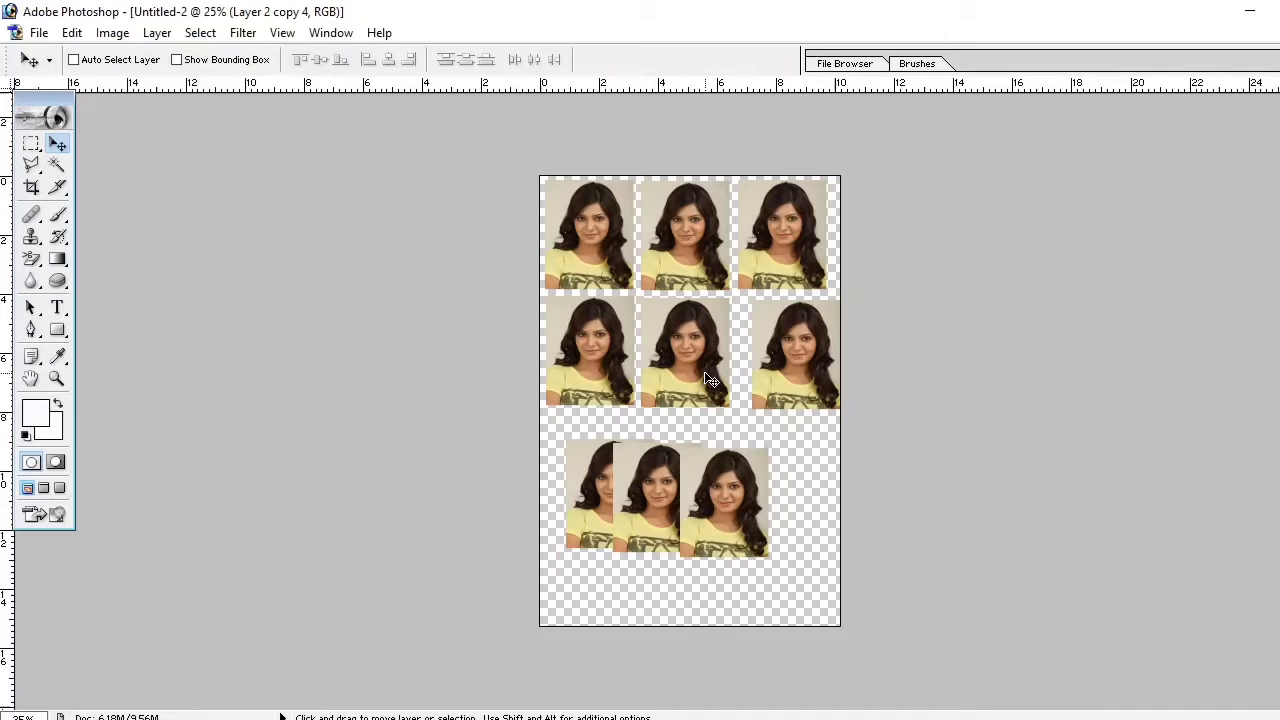
{"action": "right_click", "coordinate": [775, 366]}
{"action": "left_click", "coordinate": [815, 381]}
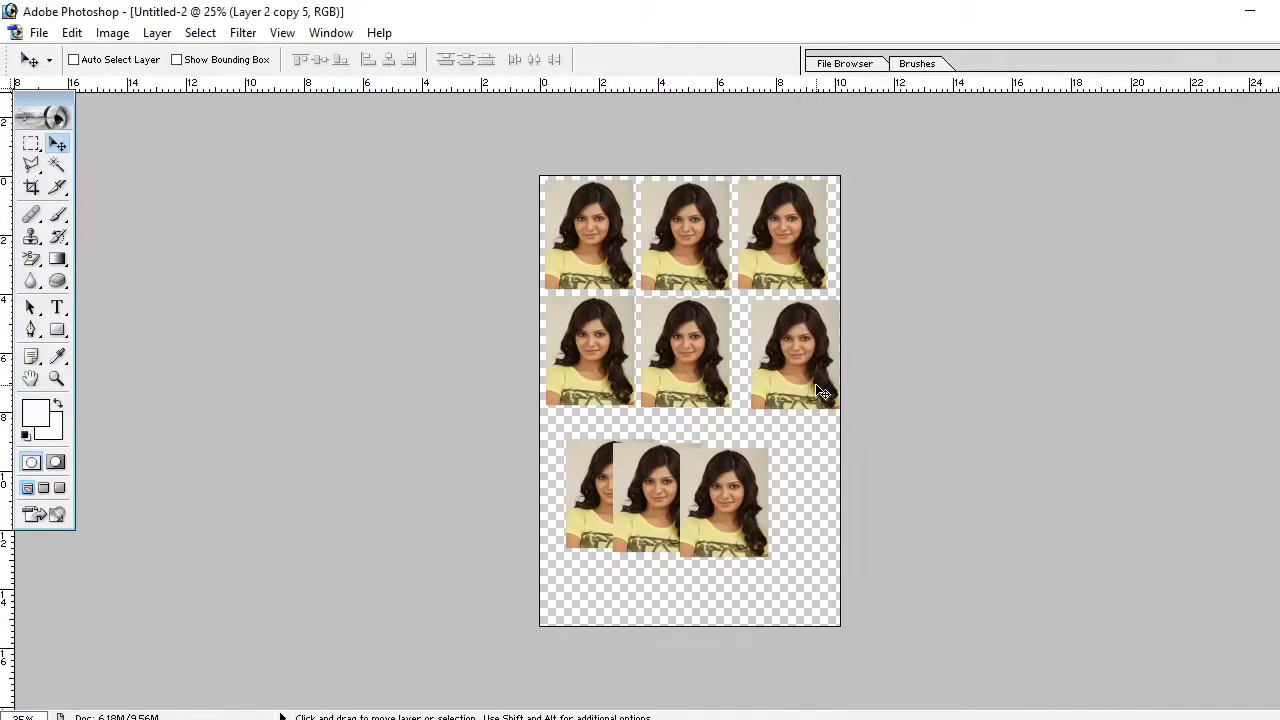
{"action": "left_click_drag", "start_coordinate": [821, 386], "coordinate": [818, 390]}
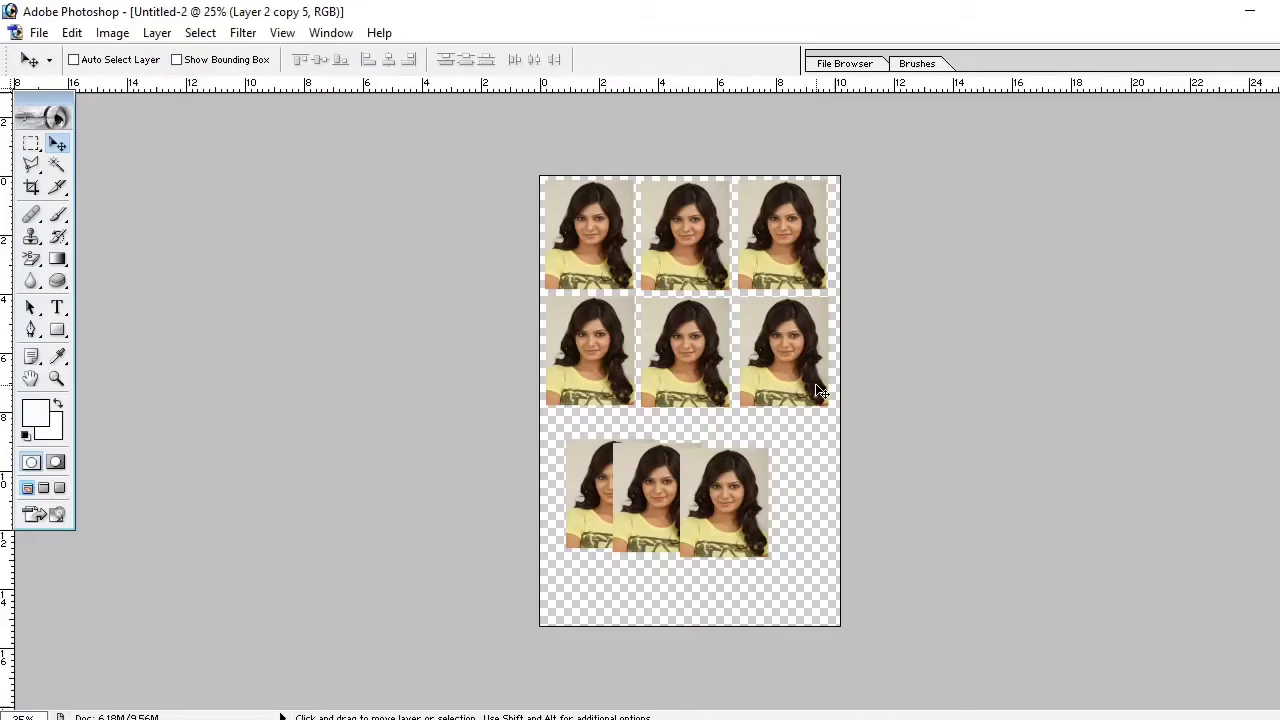
Move the bottom-left portrait (Layer 2 copy 6) left and up into line.
{"action": "right_click", "coordinate": [581, 501]}
{"action": "left_click", "coordinate": [591, 512]}
{"action": "left_click_drag", "start_coordinate": [592, 517], "coordinate": [582, 515]}
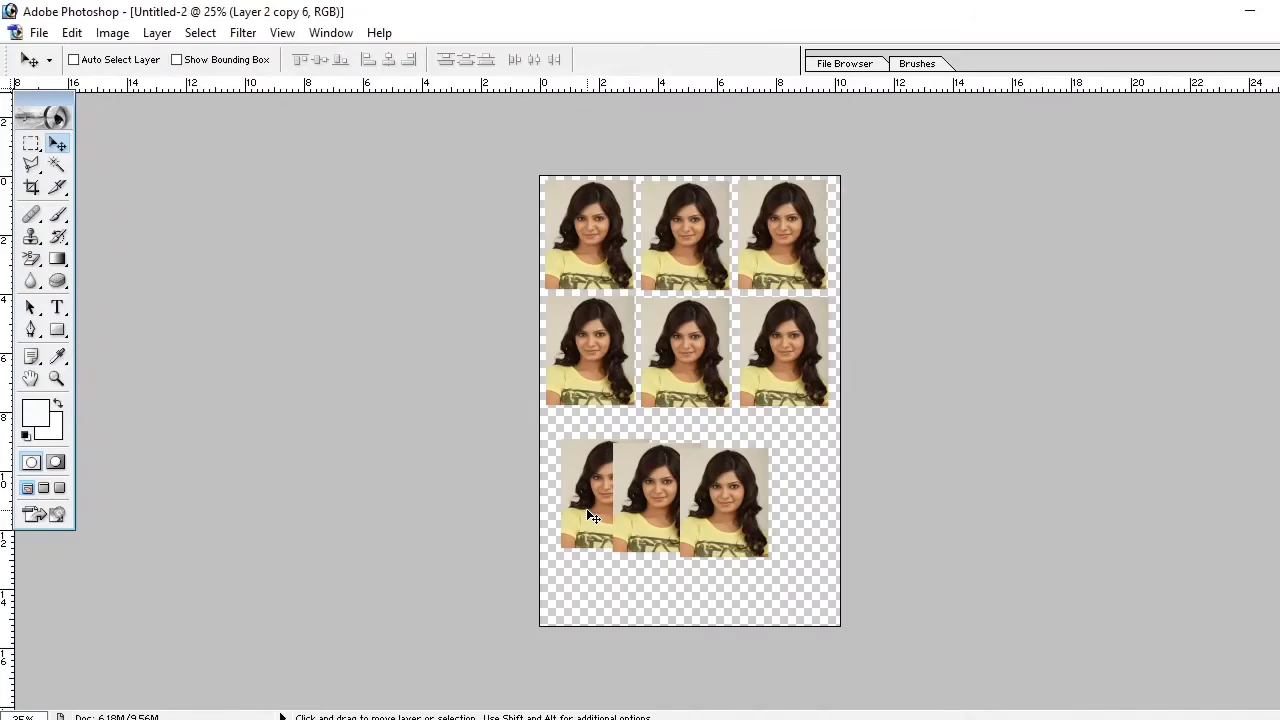
{"action": "key", "text": "Left"}
{"action": "key", "text": "Up"}
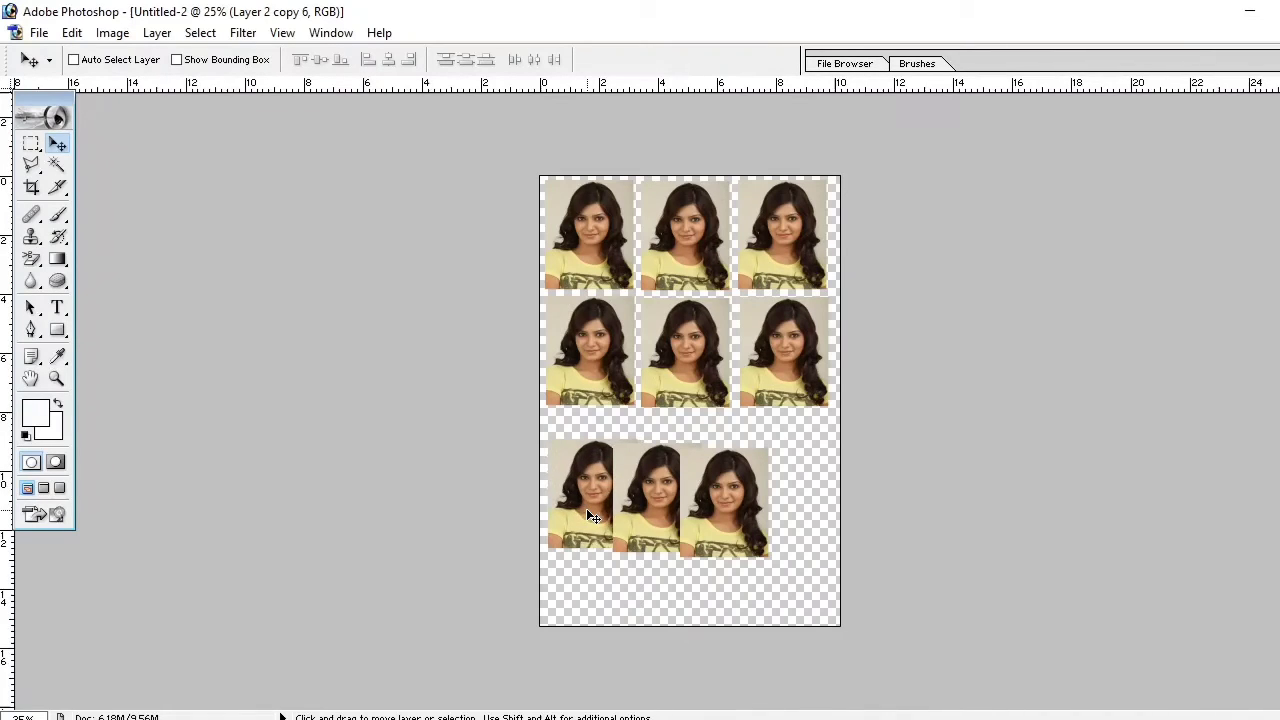
{"action": "key", "text": "Left"}
{"action": "key", "text": "Up"}
{"action": "key", "text": "Up"}
{"action": "key", "text": "Up"}
{"action": "key", "text": "Up"}
{"action": "key", "text": "Up"}
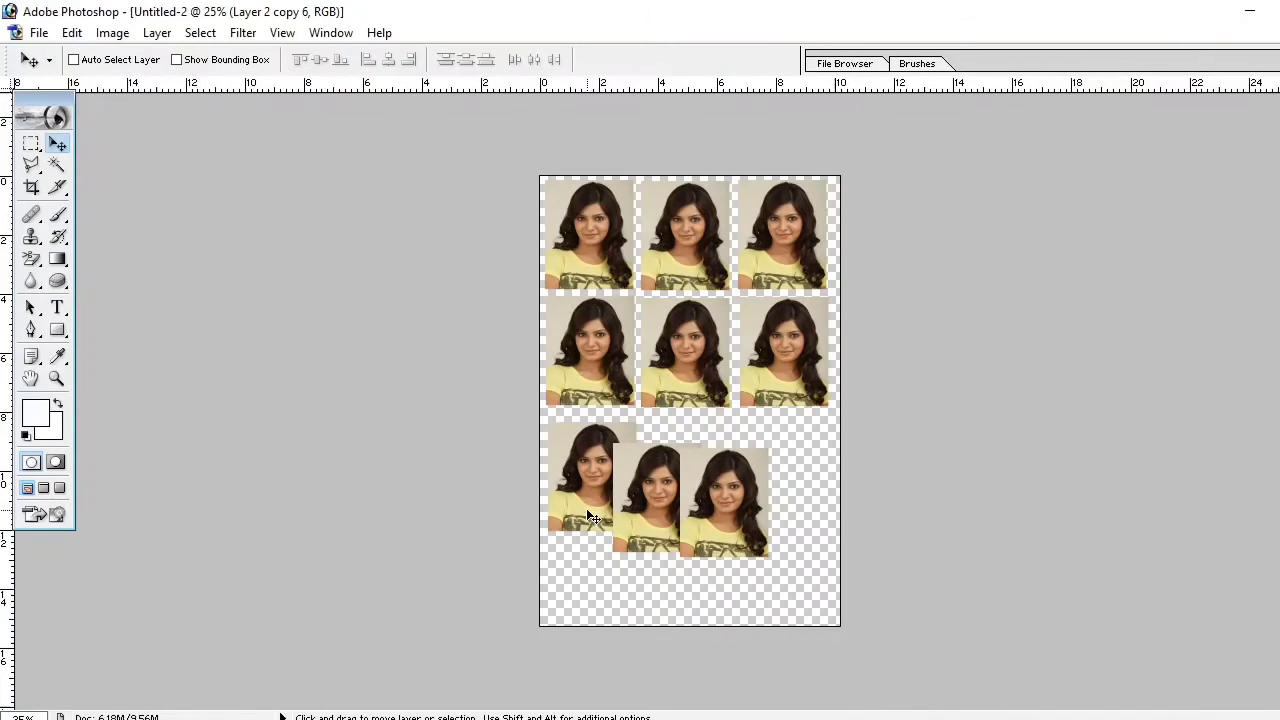
{"action": "key", "text": "Up"}
{"action": "key", "text": "Up"}
{"action": "key", "text": "Up"}
{"action": "key", "text": "Up"}
{"action": "key", "text": "Up"}
{"action": "key", "text": "Up"}
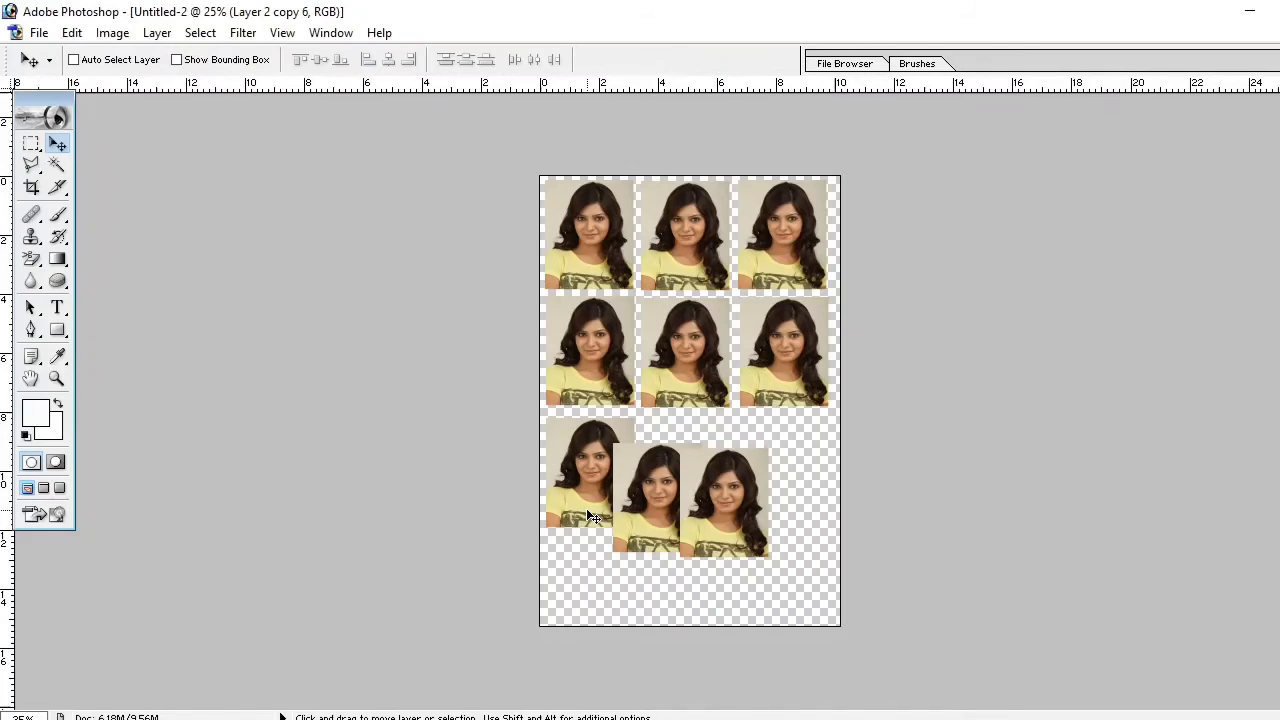
{"action": "key", "text": "Up"}
{"action": "key", "text": "Up"}
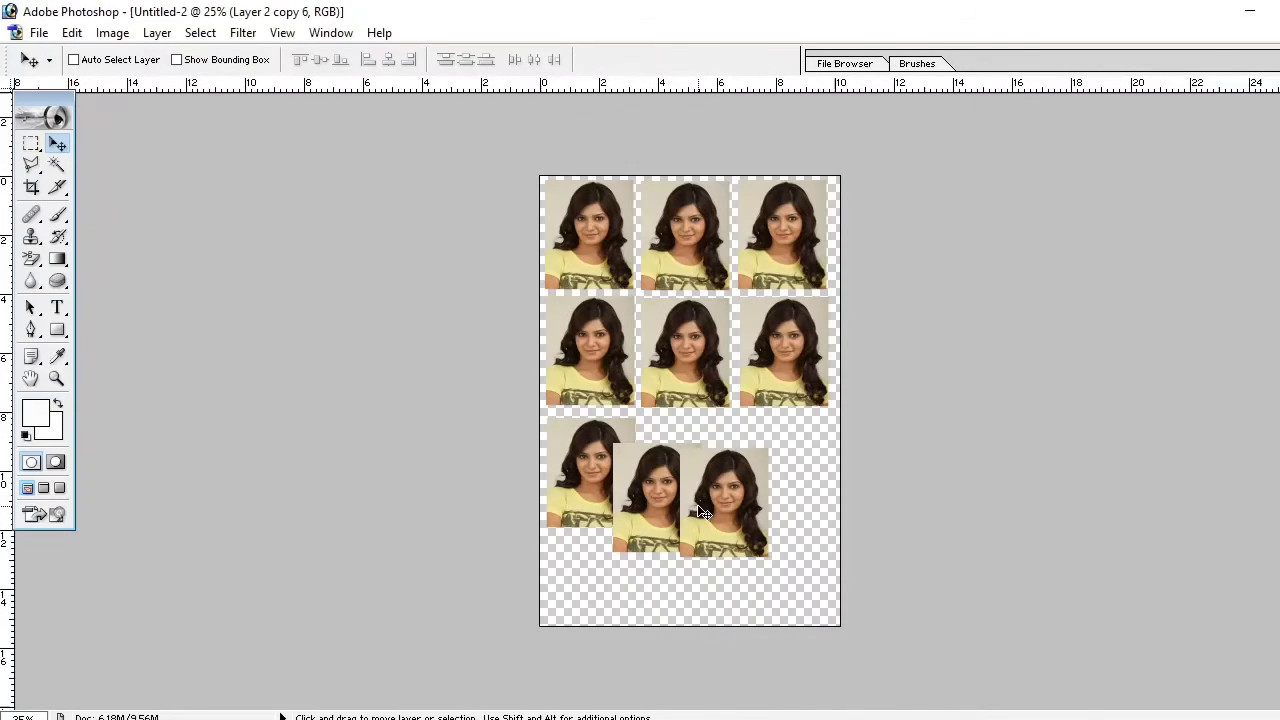
Shift the bottom-right portrait (Layer 2 copy 8) right and up.
{"action": "right_click", "coordinate": [700, 508]}
{"action": "left_click", "coordinate": [714, 520]}
{"action": "key", "text": "Right"}
{"action": "key", "text": "Right"}
{"action": "key", "text": "Right"}
{"action": "key", "text": "Right"}
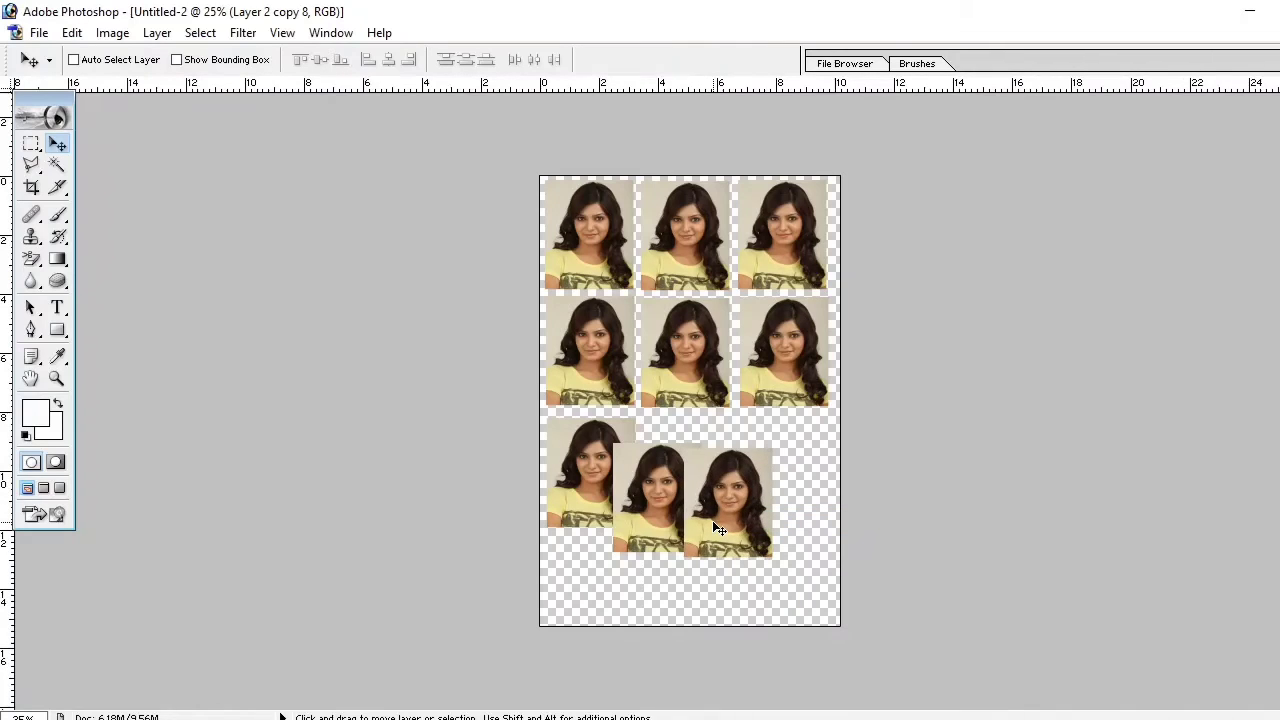
{"action": "key", "text": "Right"}
{"action": "key", "text": "Right"}
{"action": "key", "text": "Right"}
{"action": "key", "text": "Right"}
{"action": "key", "text": "shift+Right"}
{"action": "key", "text": "shift+Right"}
{"action": "key", "text": "shift+Right"}
{"action": "key", "text": "shift+Right"}
{"action": "key", "text": "shift+Right"}
{"action": "key", "text": "shift+Right"}
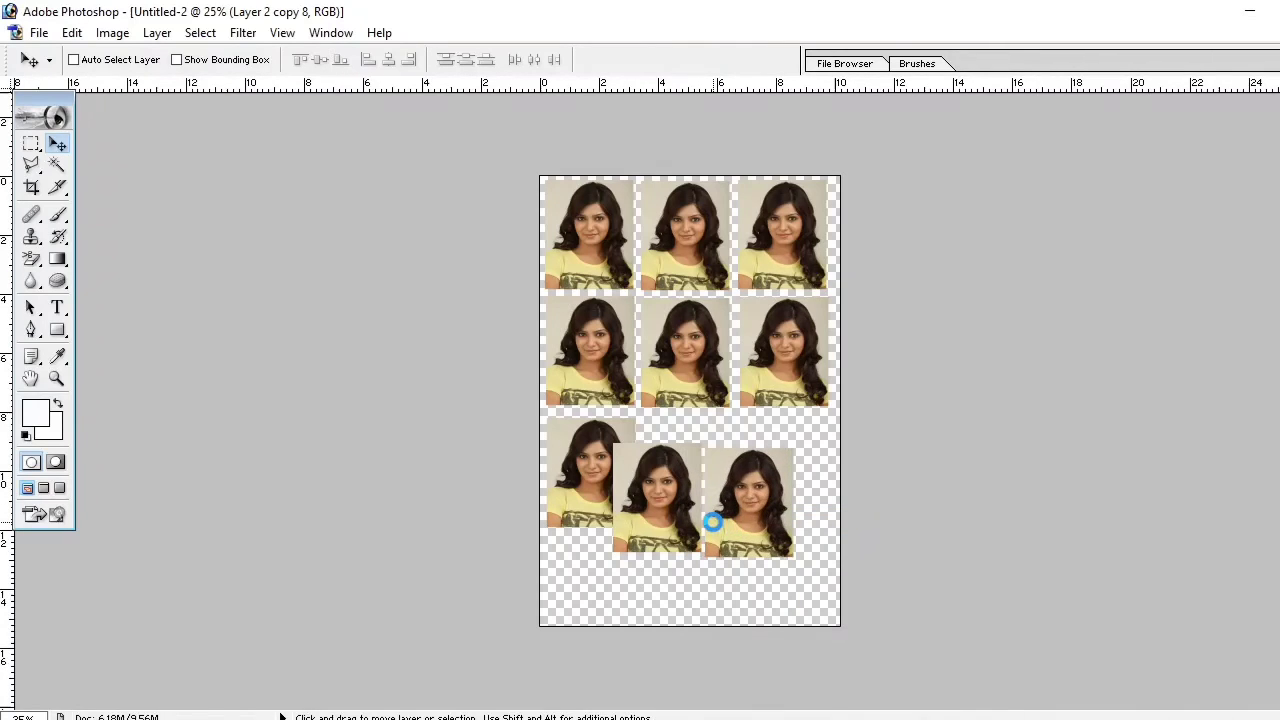
{"action": "key", "text": "shift+Right"}
{"action": "key", "text": "shift+Right"}
{"action": "key", "text": "shift+Right"}
{"action": "key", "text": "shift+Right"}
{"action": "key", "text": "shift+Right"}
{"action": "key", "text": "shift+Right"}
{"action": "key", "text": "shift+Up"}
{"action": "key", "text": "shift+Up"}
{"action": "key", "text": "shift+Up"}
{"action": "key", "text": "shift+Up"}
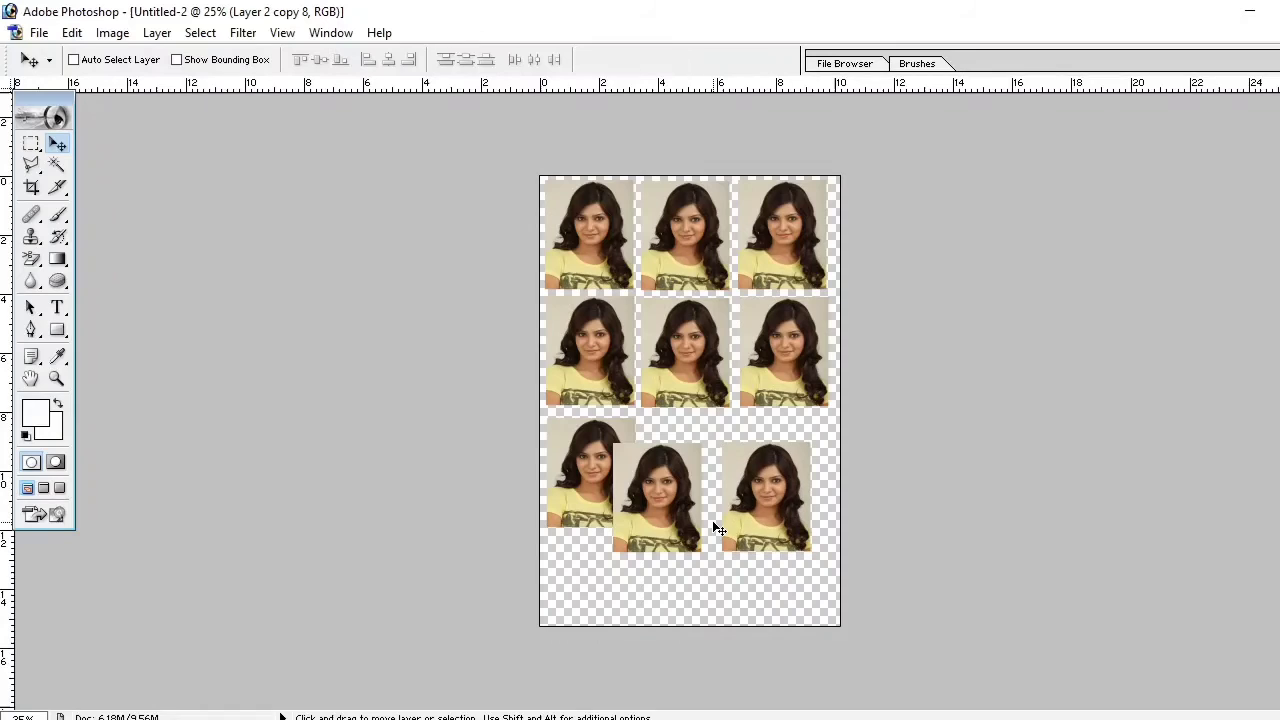
{"action": "key", "text": "shift+Up"}
{"action": "key", "text": "shift+Up"}
{"action": "key", "text": "shift+Up"}
{"action": "key", "text": "shift+Right"}
{"action": "key", "text": "shift+Right"}
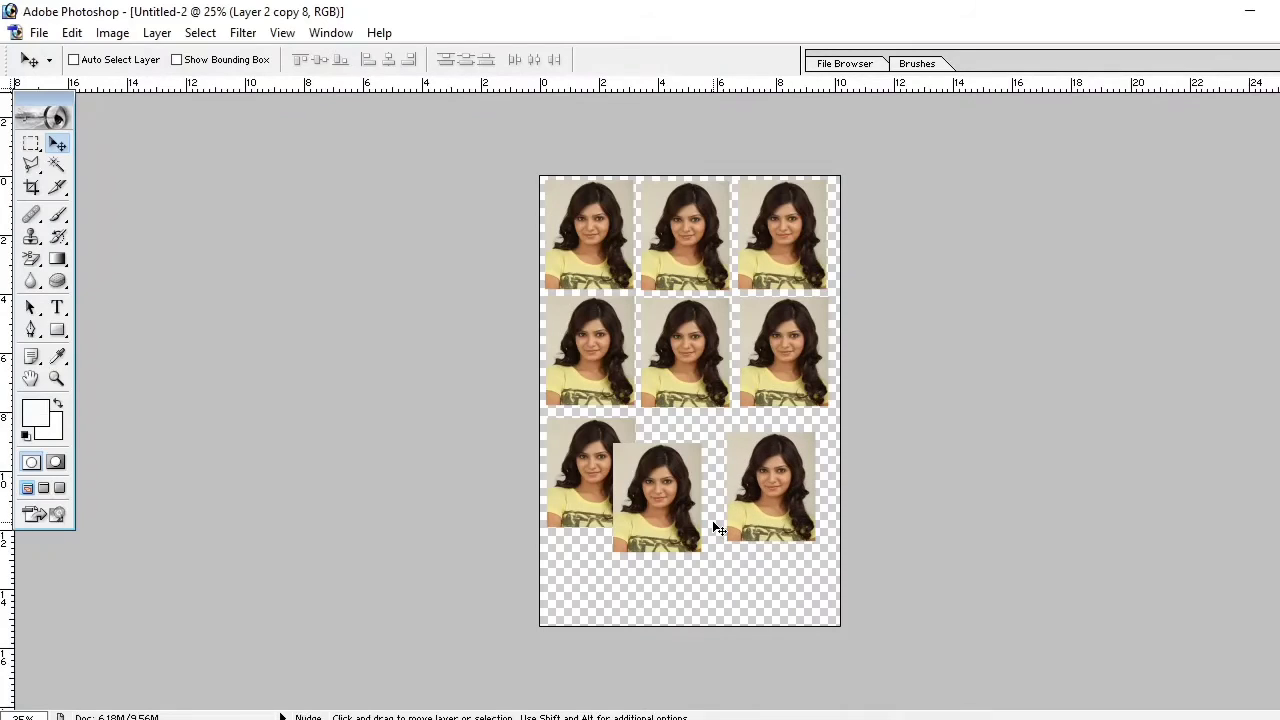
{"action": "key", "text": "shift+Right"}
{"action": "key", "text": "shift+Right"}
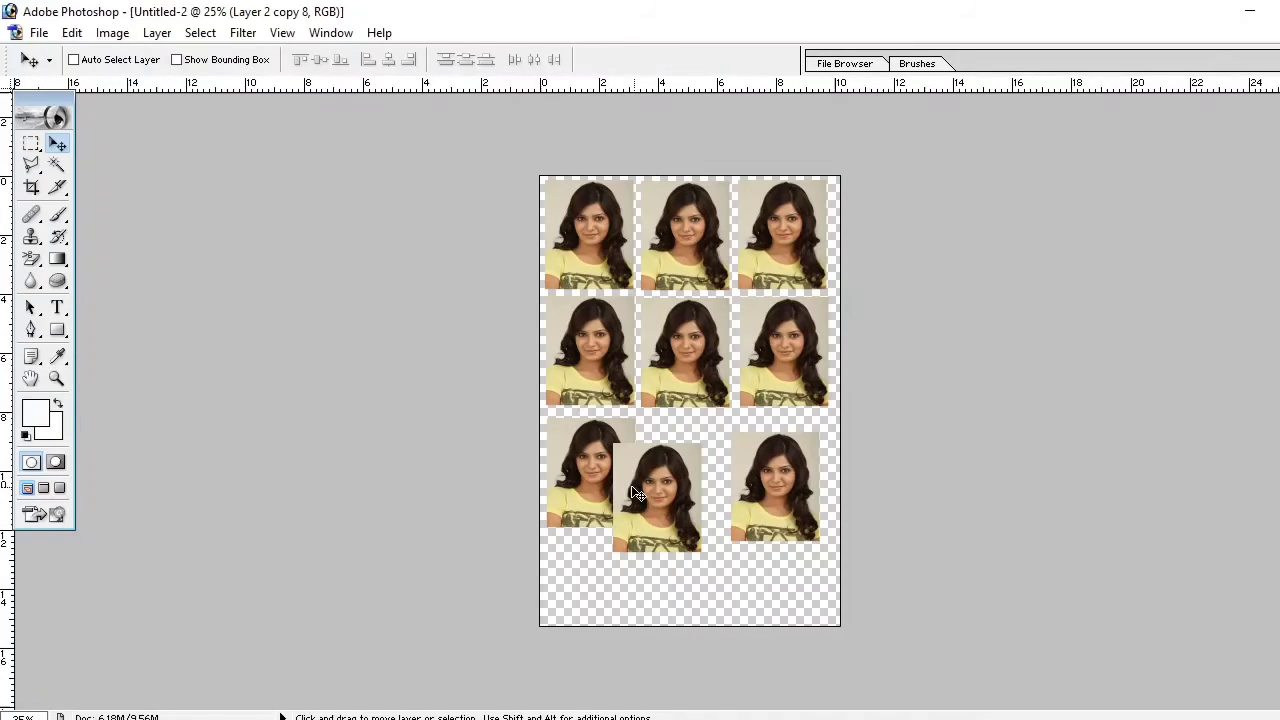
Nudge the bottom-middle portrait (Layer 2 copy 7) right and up into its row.
{"action": "right_click", "coordinate": [634, 490]}
{"action": "left_click", "coordinate": [661, 499]}
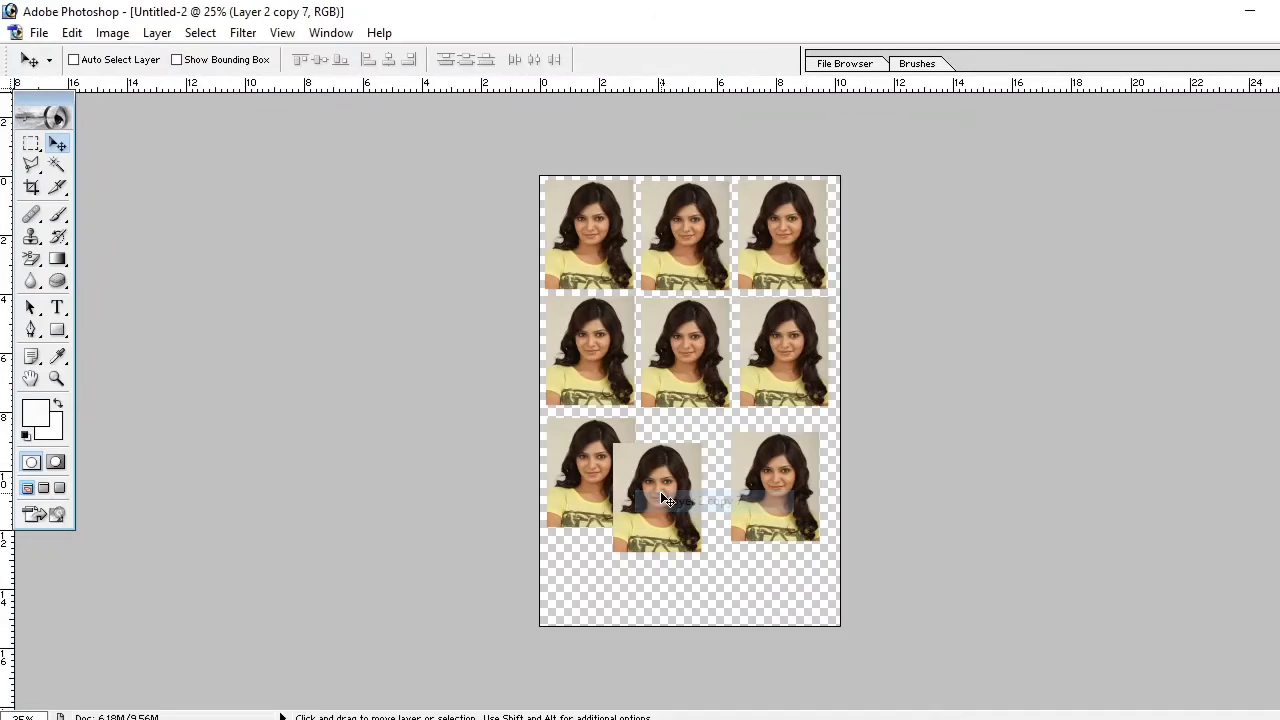
{"action": "key", "text": "shift+Right"}
{"action": "key", "text": "shift+Right"}
{"action": "key", "text": "shift+Right"}
{"action": "key", "text": "shift+Right"}
{"action": "key", "text": "shift+Right"}
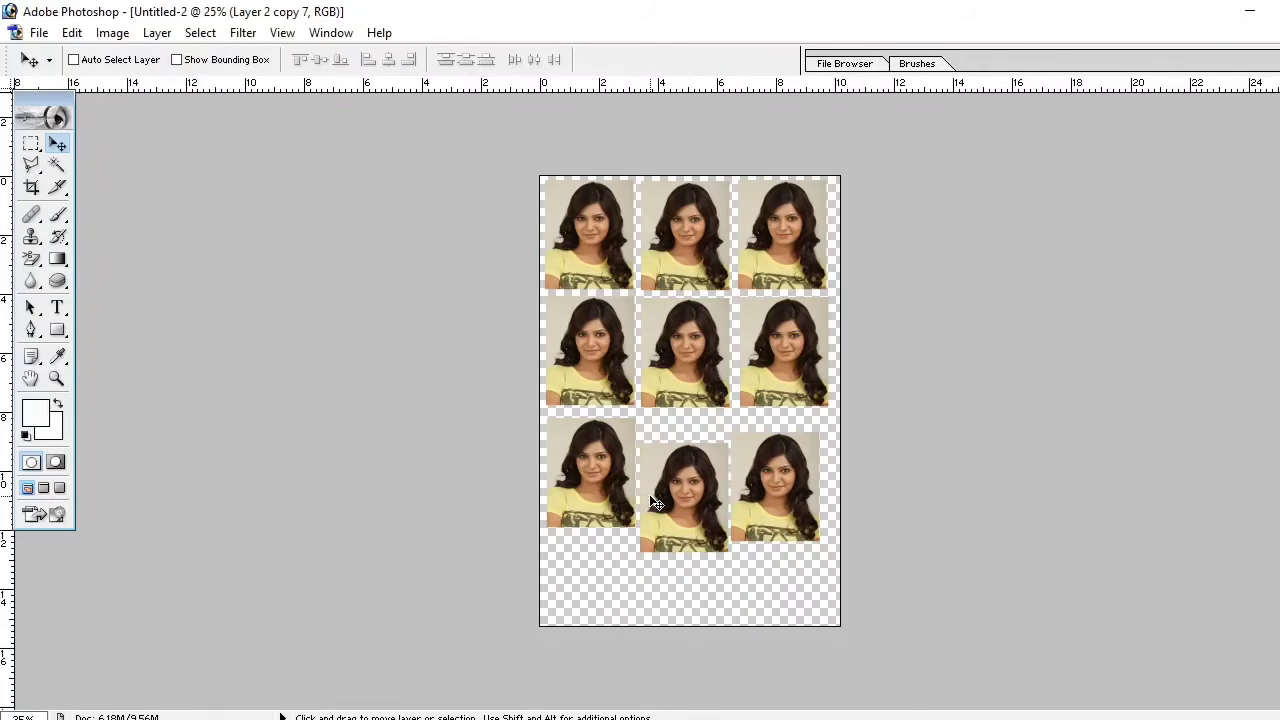
{"action": "key", "text": "shift+Up"}
{"action": "key", "text": "shift+Up"}
{"action": "key", "text": "shift+Up"}
{"action": "key", "text": "shift+Up"}
{"action": "key", "text": "shift+Up"}
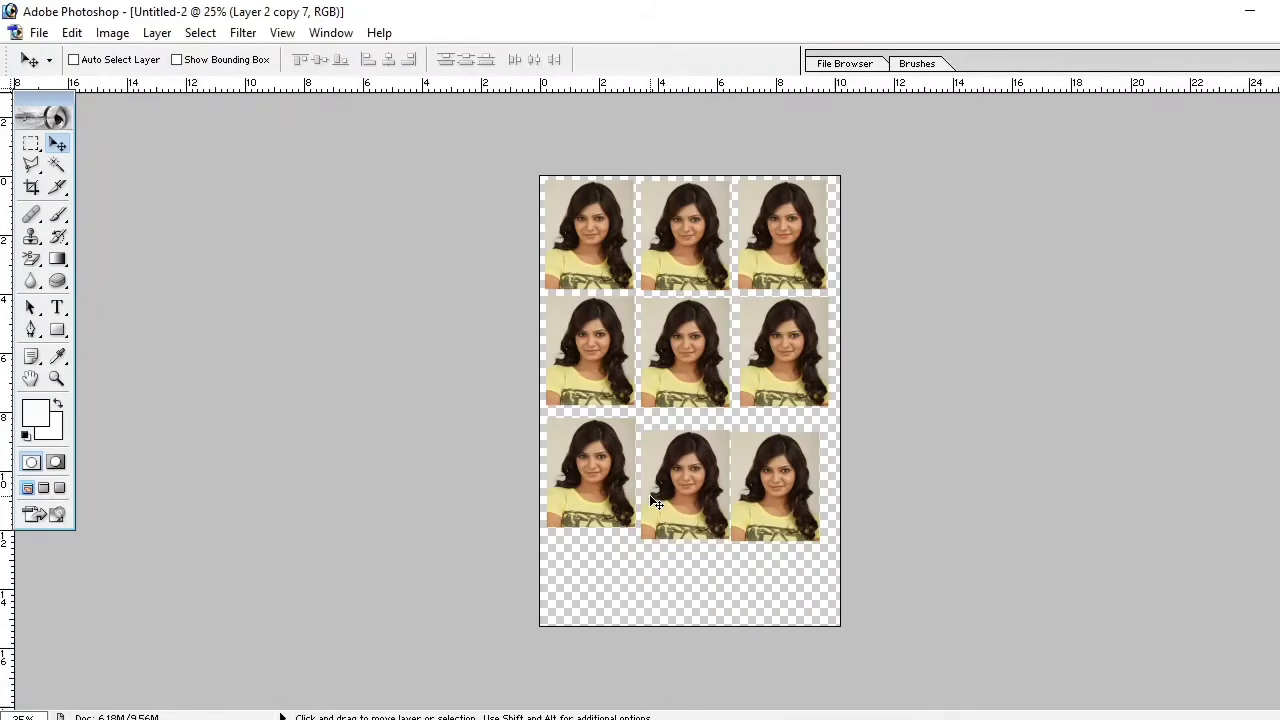
{"action": "key", "text": "shift+Up"}
{"action": "key", "text": "shift+Up"}
{"action": "key", "text": "shift+Up"}
{"action": "key", "text": "shift+Up"}
{"action": "key", "text": "shift+Up"}
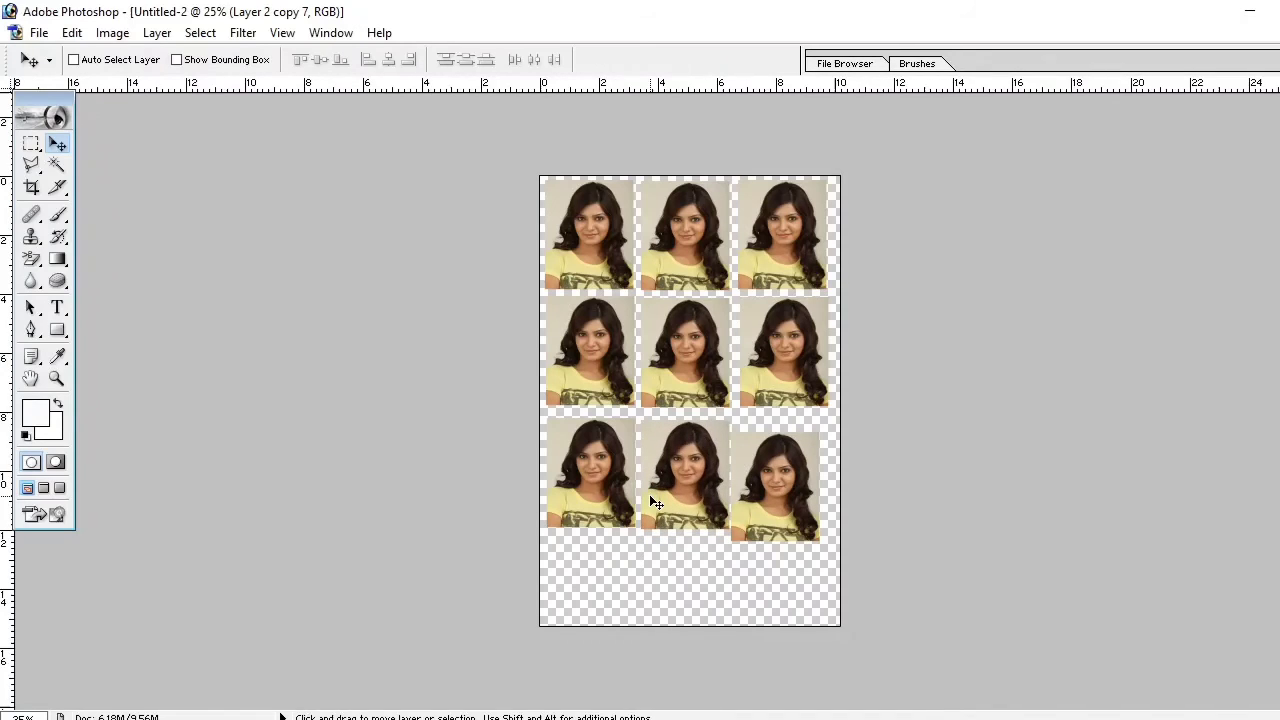
{"action": "key", "text": "shift+Up"}
{"action": "key", "text": "shift+Up"}
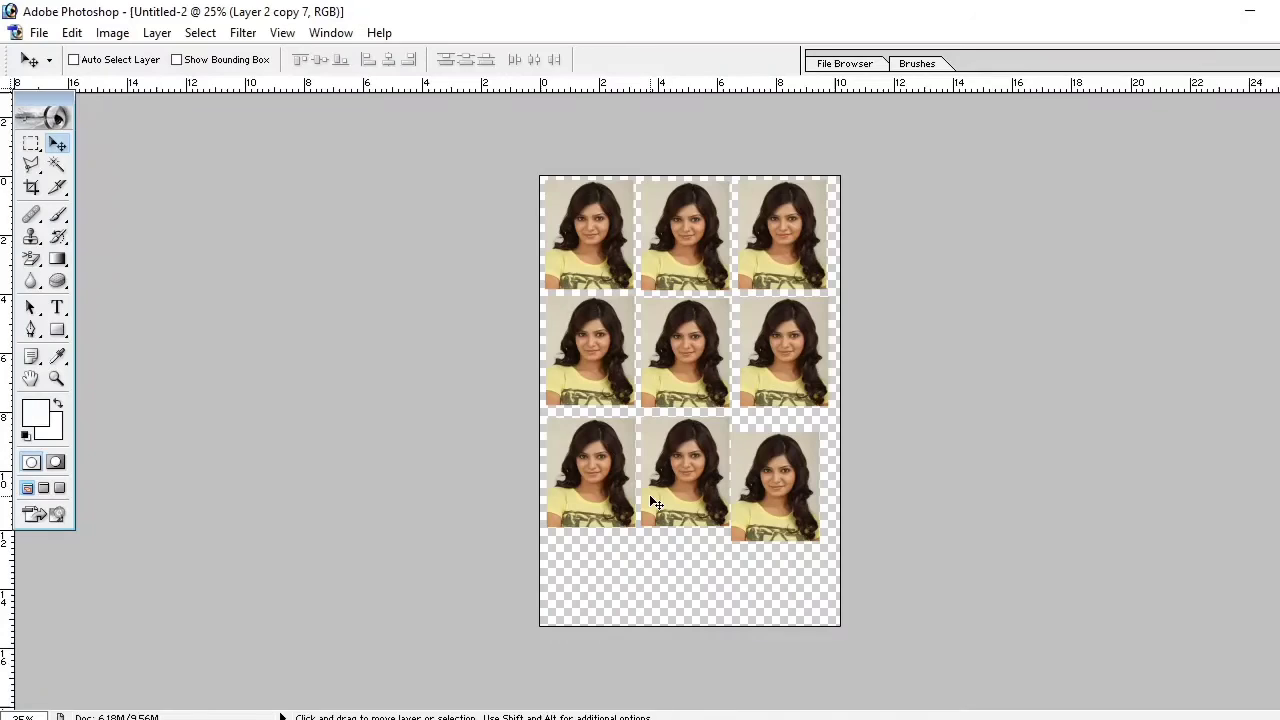
Nudge the third row's right portrait right and up to line up with its row.
{"action": "right_click", "coordinate": [777, 523]}
{"action": "left_click", "coordinate": [800, 530]}
{"action": "key", "text": "shift+Right"}
{"action": "key", "text": "shift+Up"}
{"action": "key", "text": "shift+Right"}
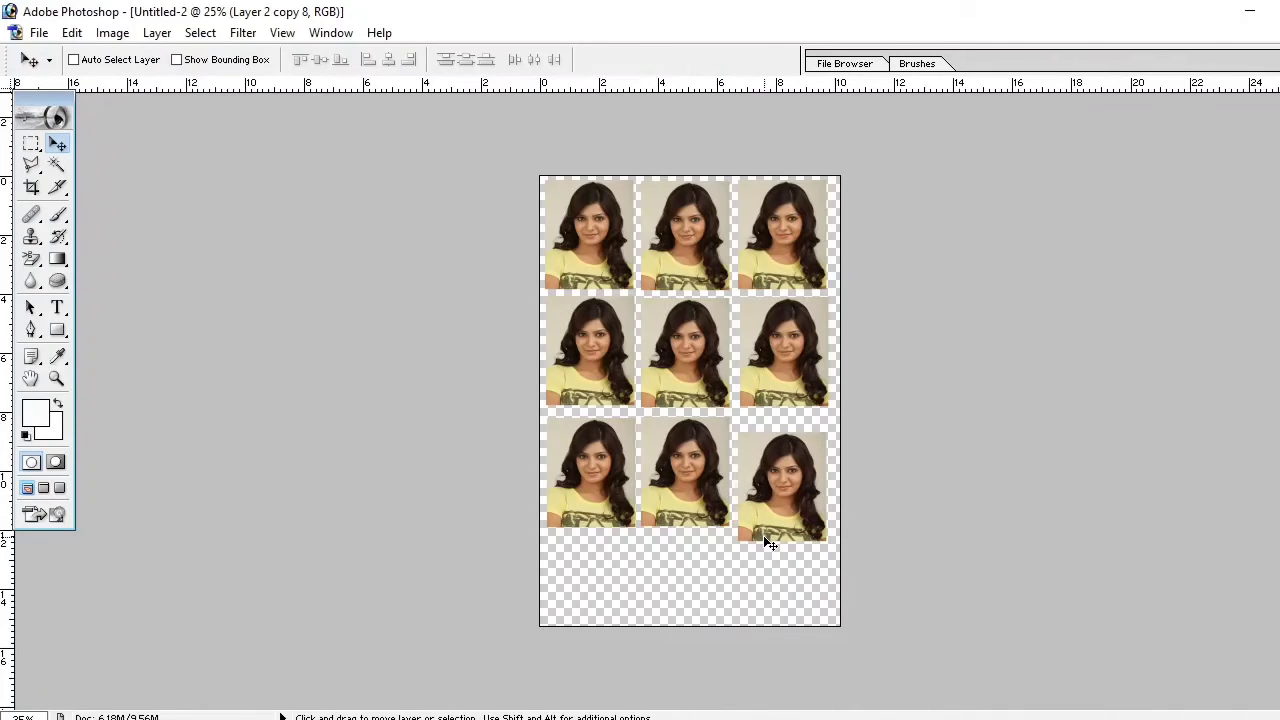
{"action": "key", "text": "shift+Up"}
{"action": "key", "text": "shift+Right"}
{"action": "key", "text": "shift+Up"}
{"action": "key", "text": "shift+Up"}
{"action": "key", "text": "shift+Up"}
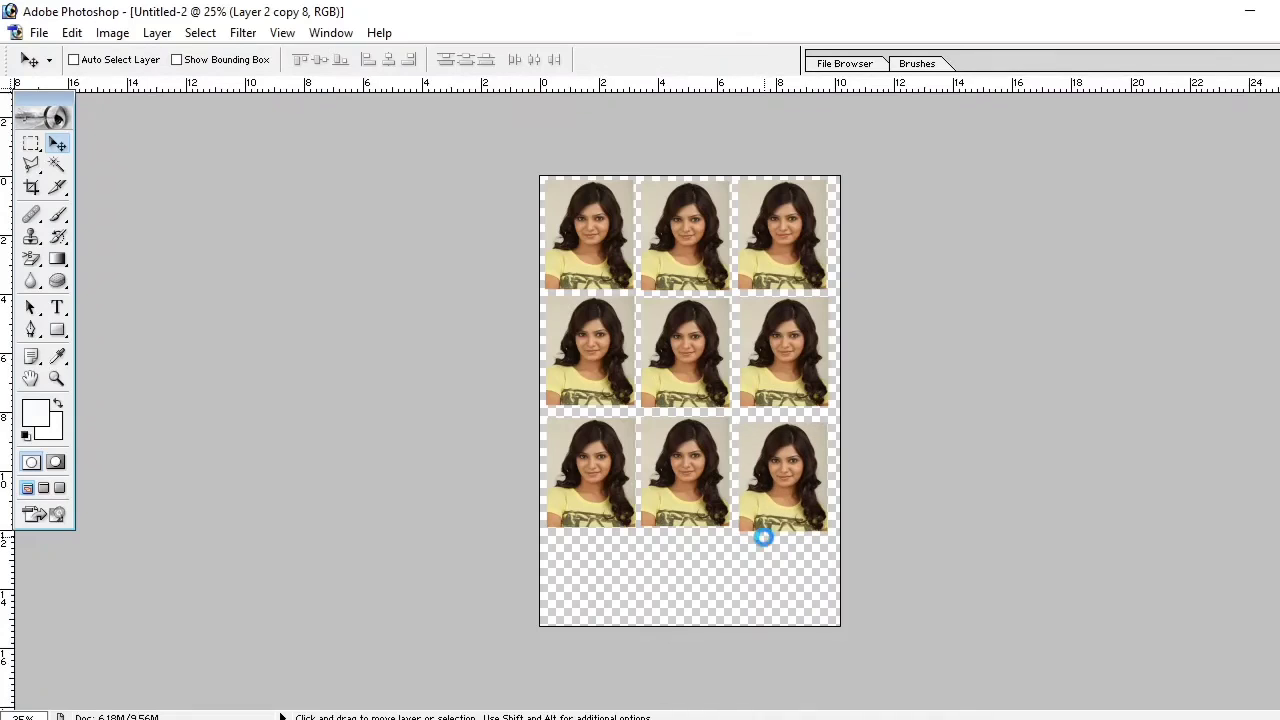
{"action": "key", "text": "shift+Up"}
{"action": "key", "text": "shift+Up"}
{"action": "key", "text": "shift+Up"}
{"action": "key", "text": "shift+Up"}
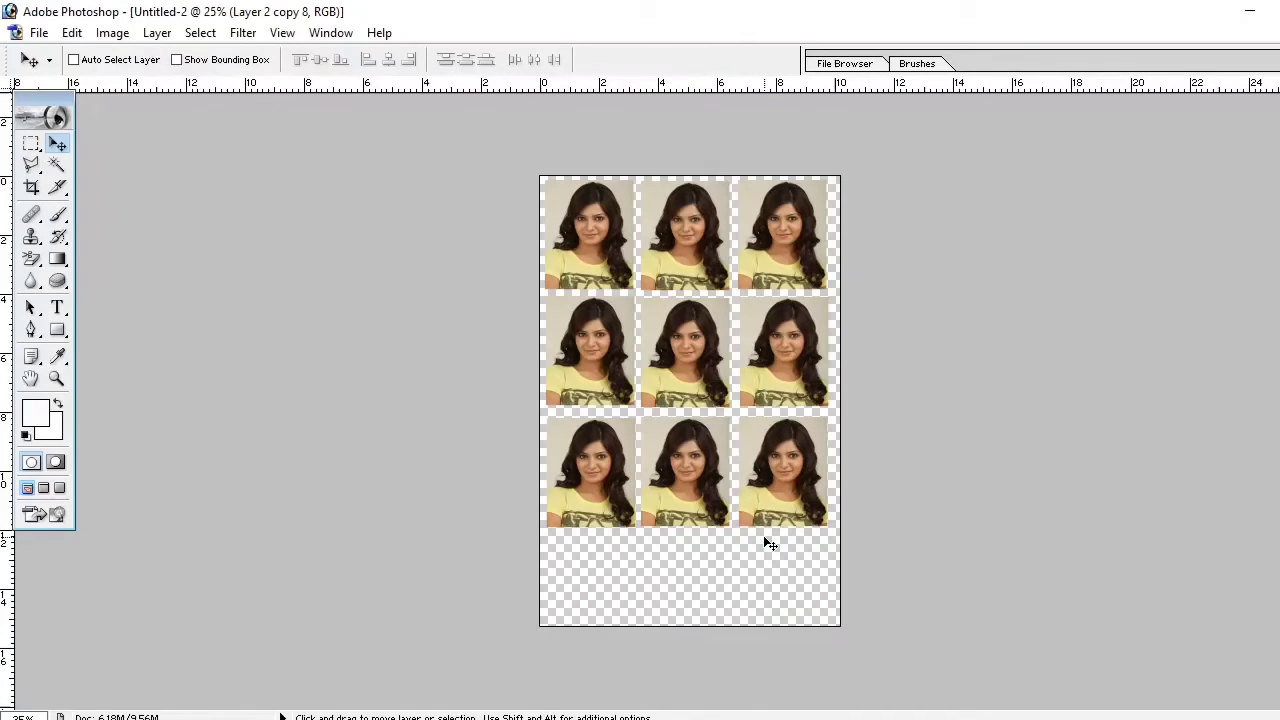
{"action": "key", "text": "shift+Up"}
{"action": "key", "text": "Up"}
Rotate the single photo in Untitled-1 90° clockwise and drag it into the photo sheet.
{"action": "key", "text": "ctrl+F5"}
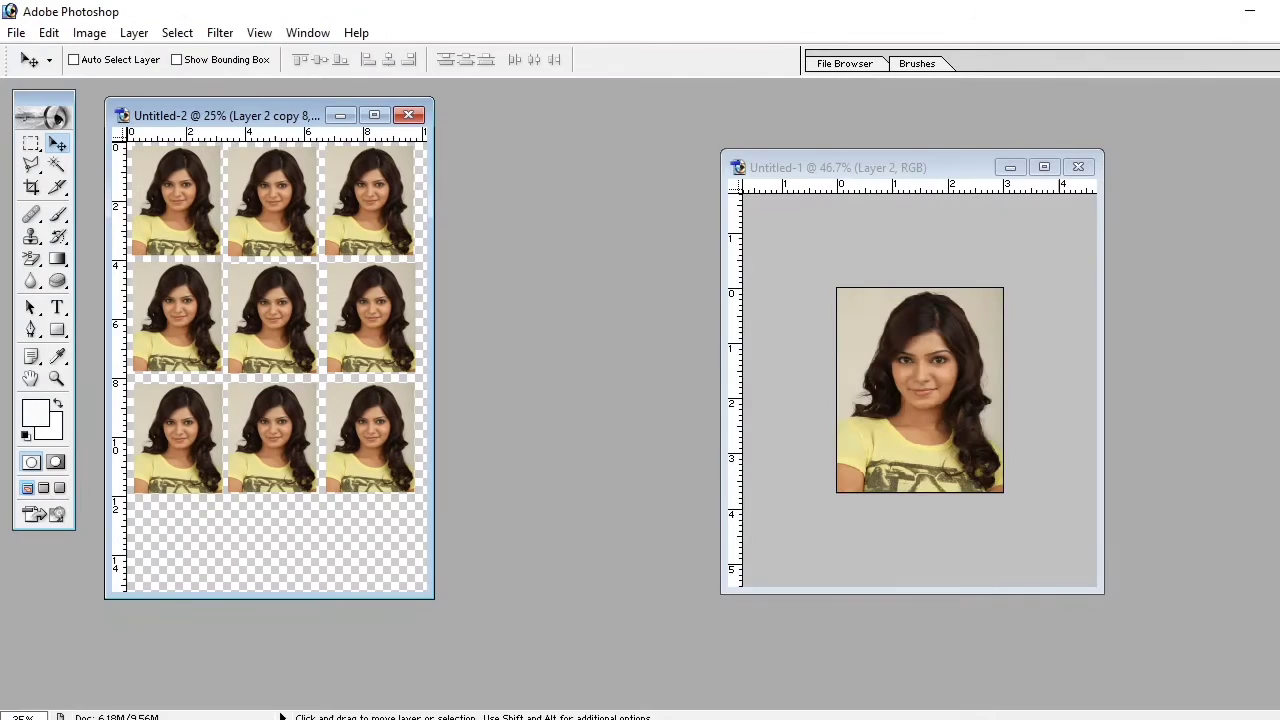
{"action": "left_click", "coordinate": [962, 394]}
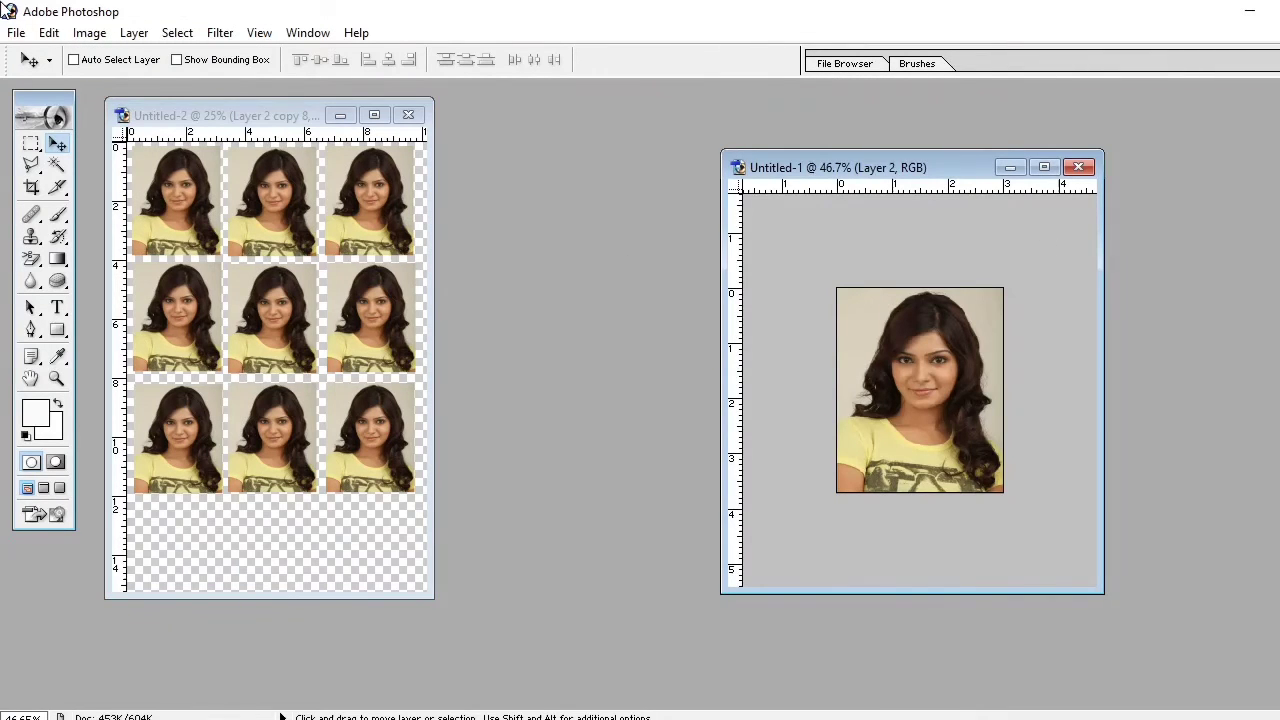
{"action": "left_click", "coordinate": [89, 32]}
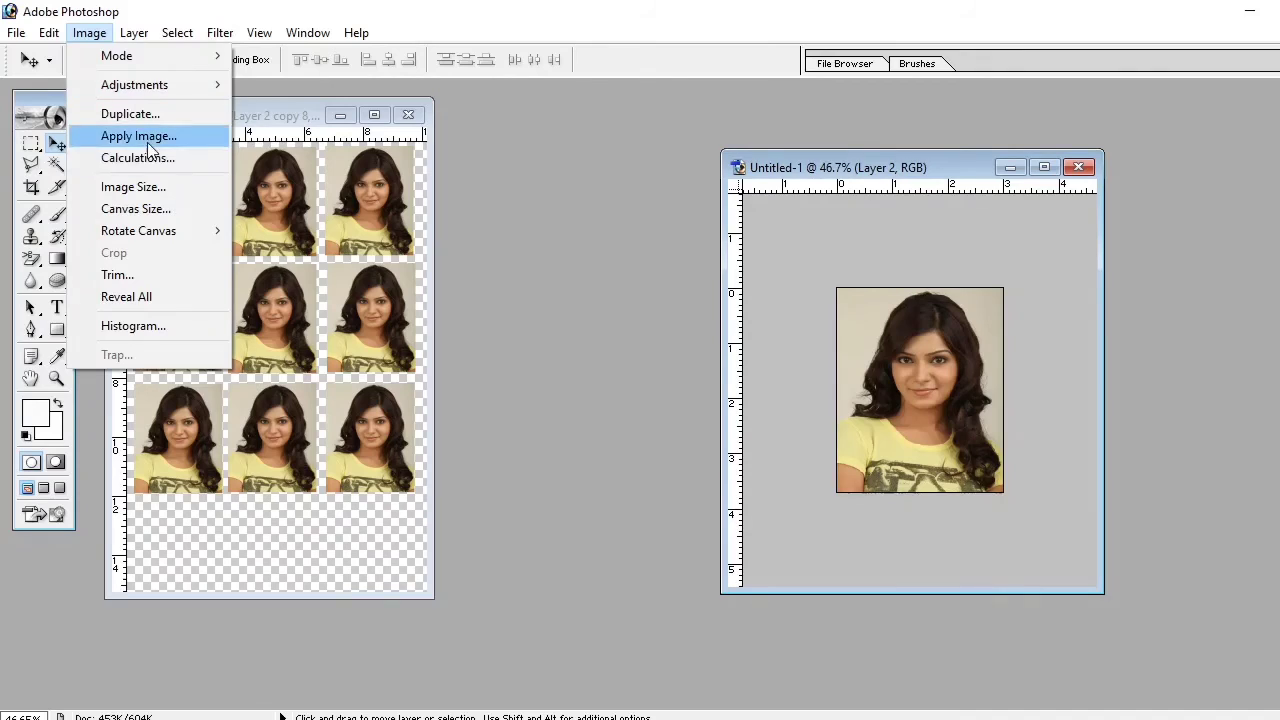
{"action": "left_click", "coordinate": [298, 258]}
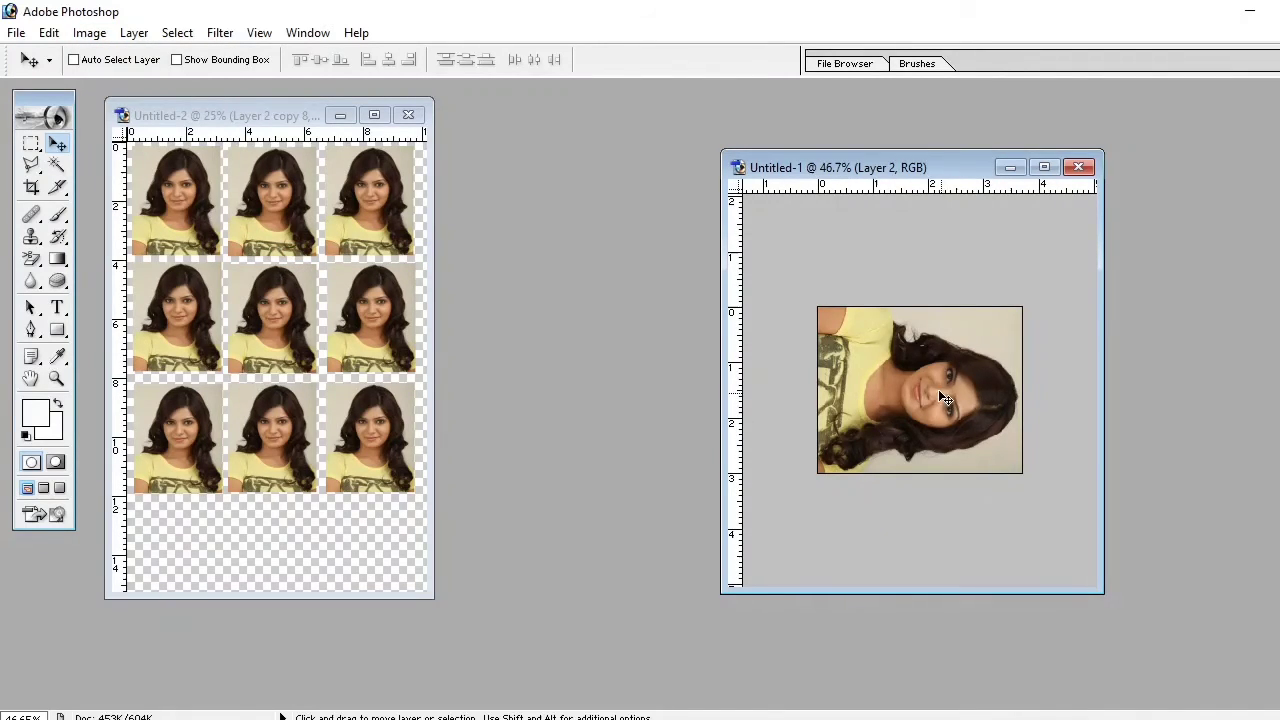
{"action": "left_click_drag", "start_coordinate": [946, 400], "coordinate": [268, 540]}
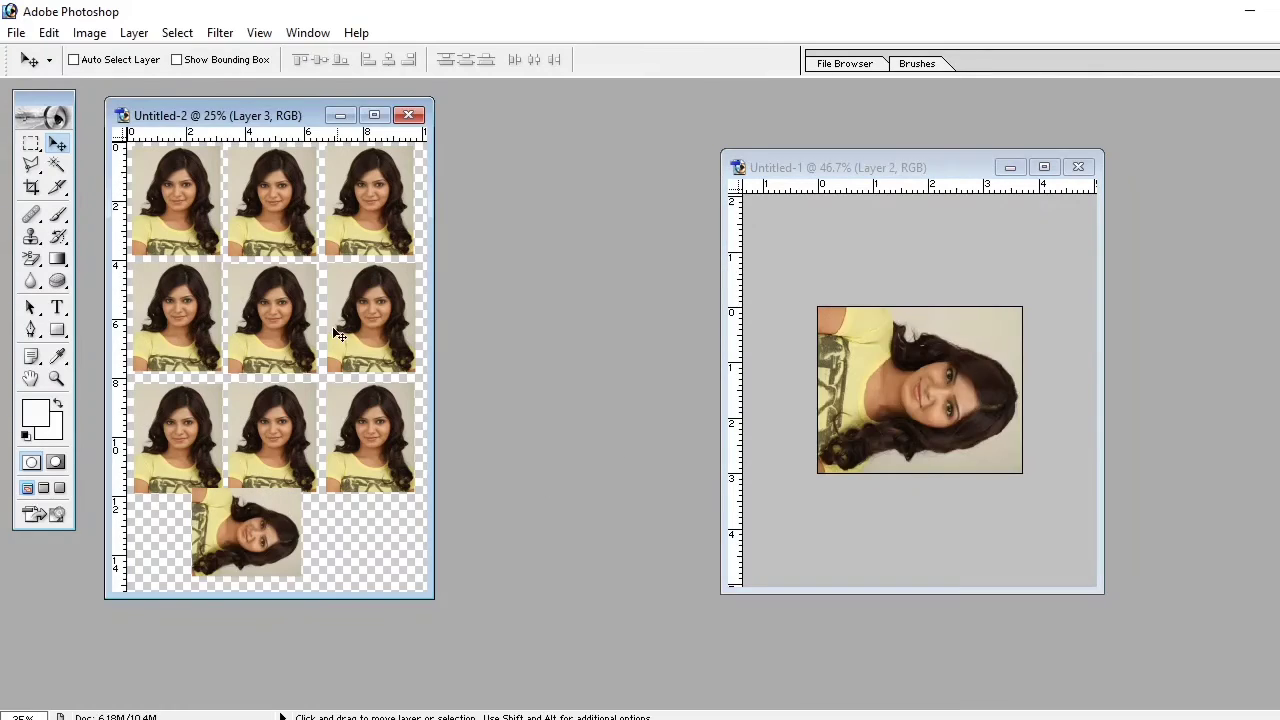
Place the rotated photo in the bottom row, Alt-drag a copy beside it, and nudge the left one.
{"action": "left_click", "coordinate": [374, 116]}
{"action": "left_click_drag", "start_coordinate": [648, 587], "coordinate": [626, 594]}
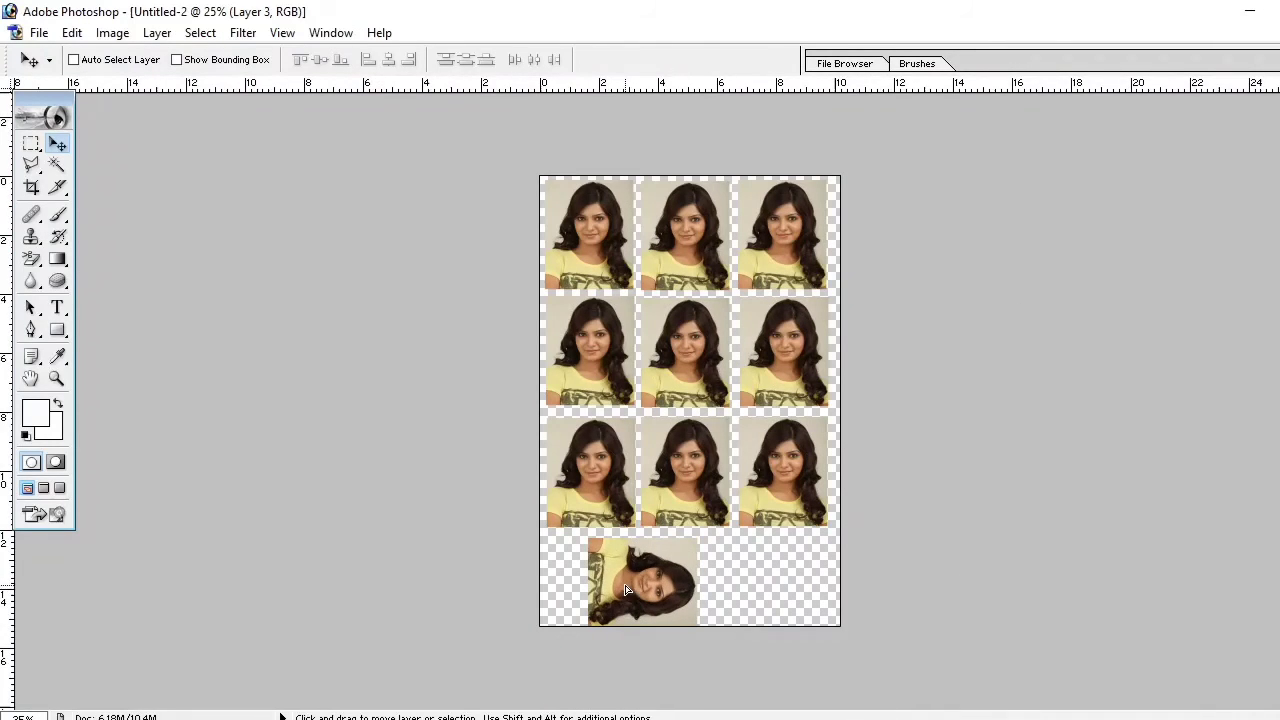
{"action": "left_click_drag", "start_coordinate": [633, 590], "coordinate": [760, 590]}
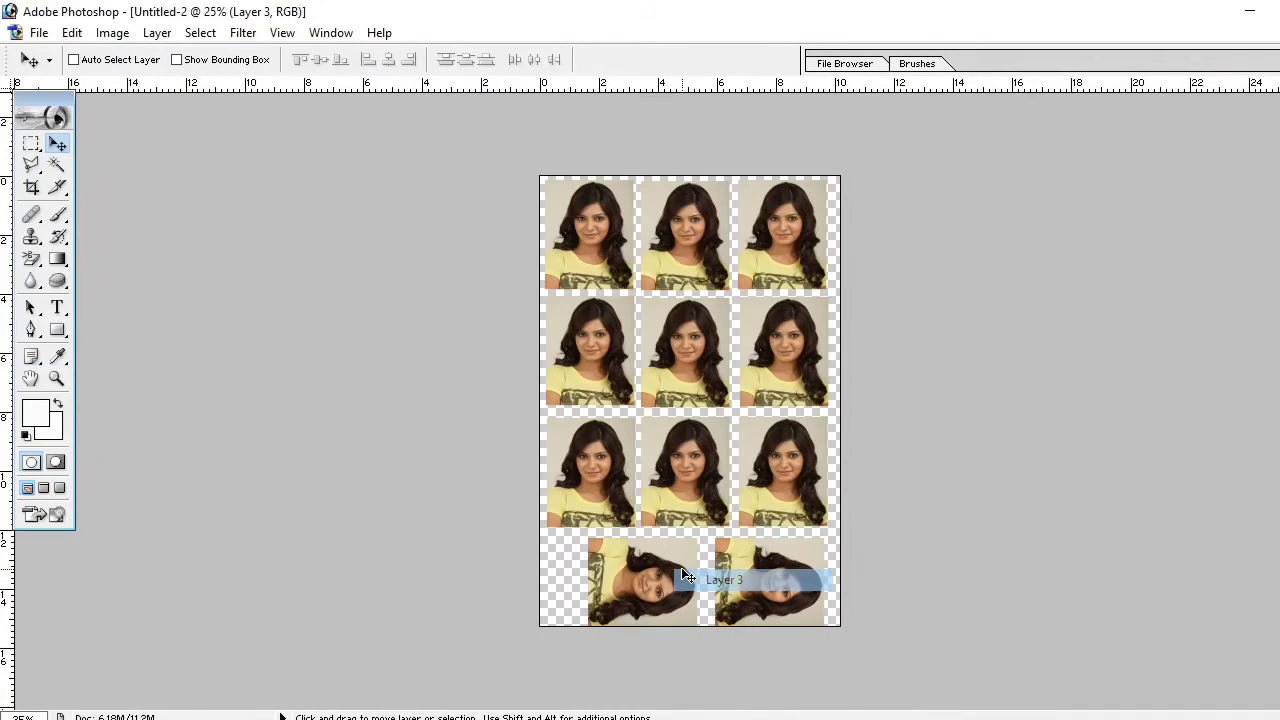
{"action": "left_click_drag", "start_coordinate": [689, 575], "coordinate": [686, 575]}
{"action": "key", "text": "shift+Left"}
{"action": "key", "text": "shift+Left"}
{"action": "key", "text": "shift+Up"}
{"action": "key", "text": "shift+Up"}
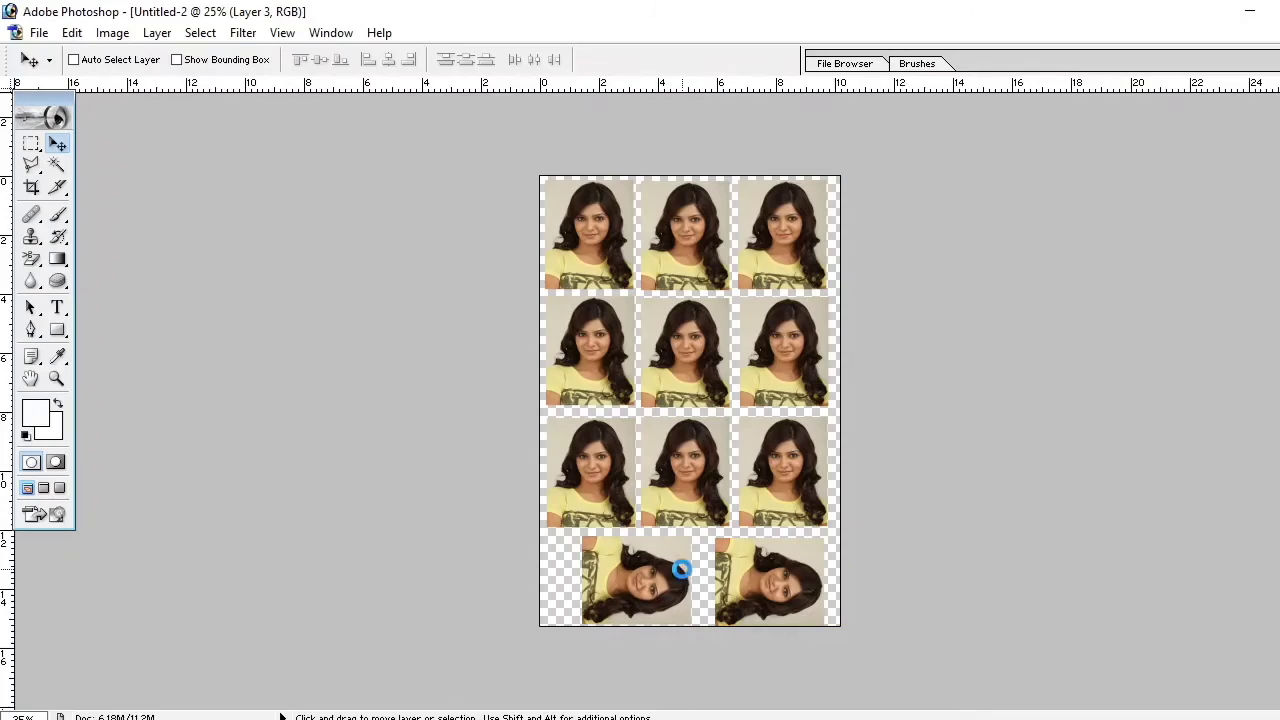
{"action": "key", "text": "shift+Left"}
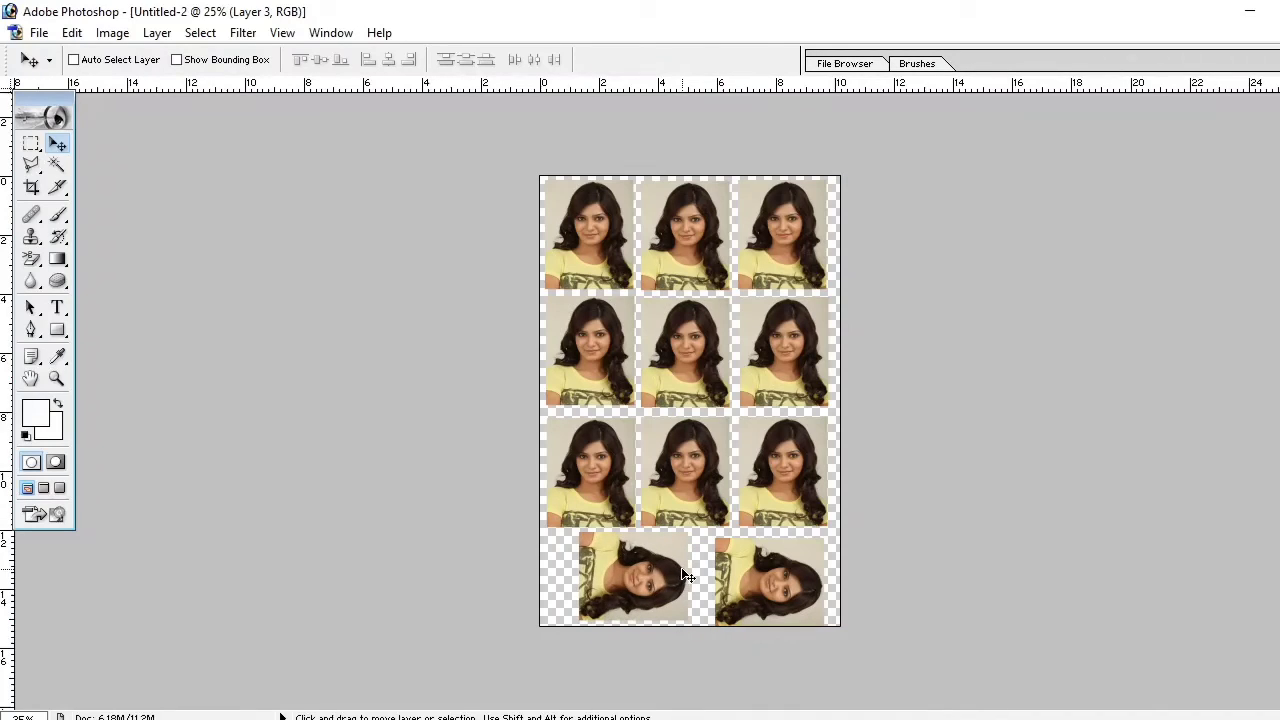
Select Layer 3 copy and nudge the right rotated photo left into place.
{"action": "right_click", "coordinate": [741, 576]}
{"action": "left_click", "coordinate": [767, 585]}
{"action": "key", "text": "shift+Left"}
{"action": "key", "text": "shift+Left"}
{"action": "key", "text": "shift+Left"}
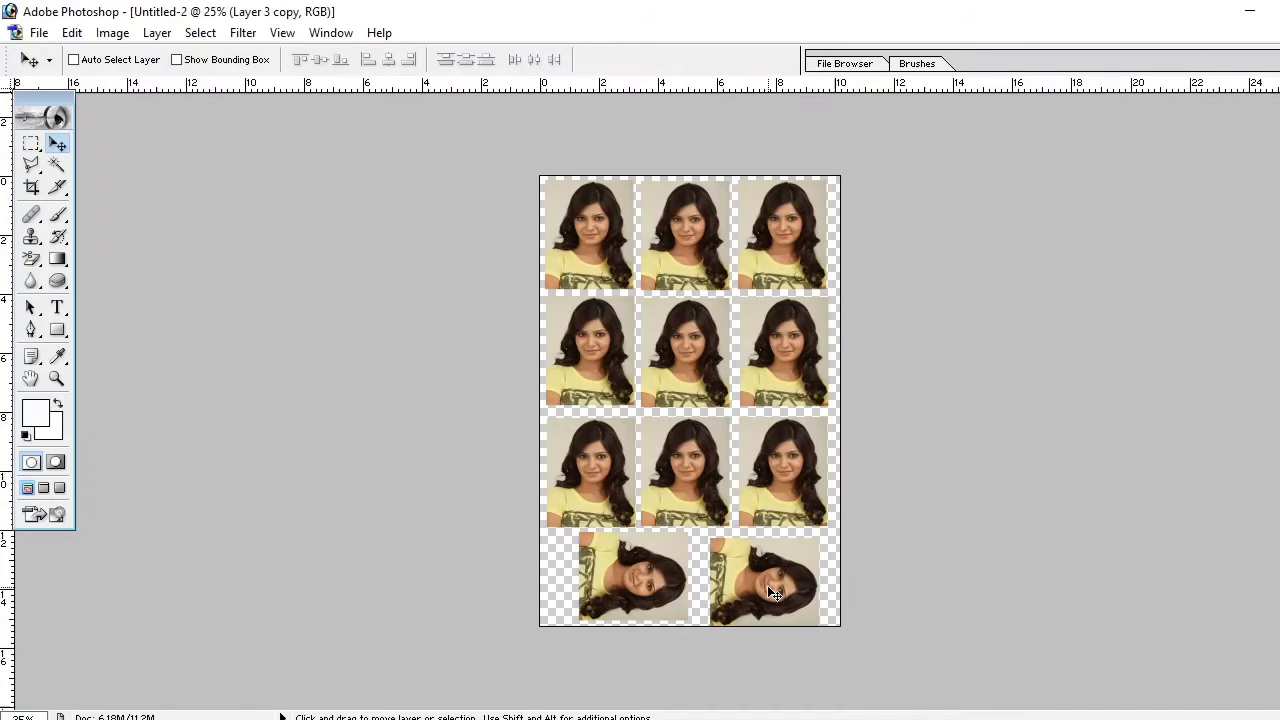
{"action": "key", "text": "shift+Left"}
{"action": "key", "text": "shift+Left"}
{"action": "key", "text": "shift+Left"}
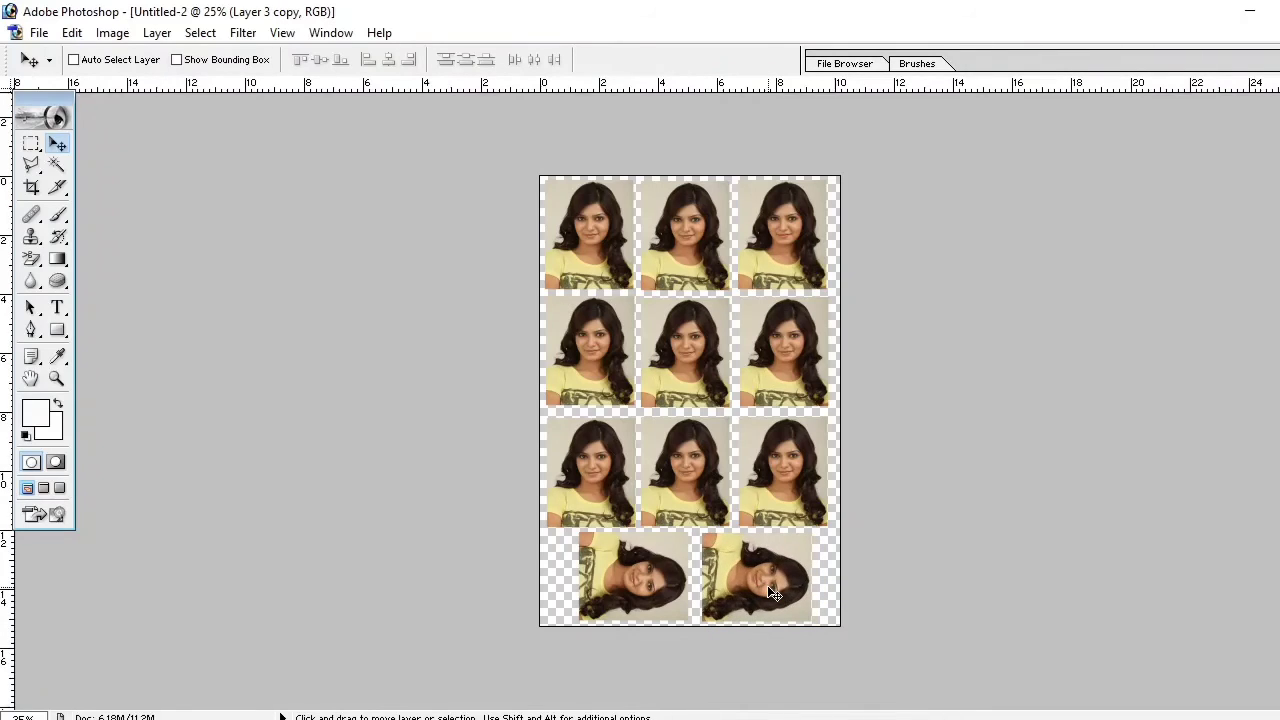
{"action": "key", "text": "shift+Left"}
{"action": "key", "text": "shift+Left"}
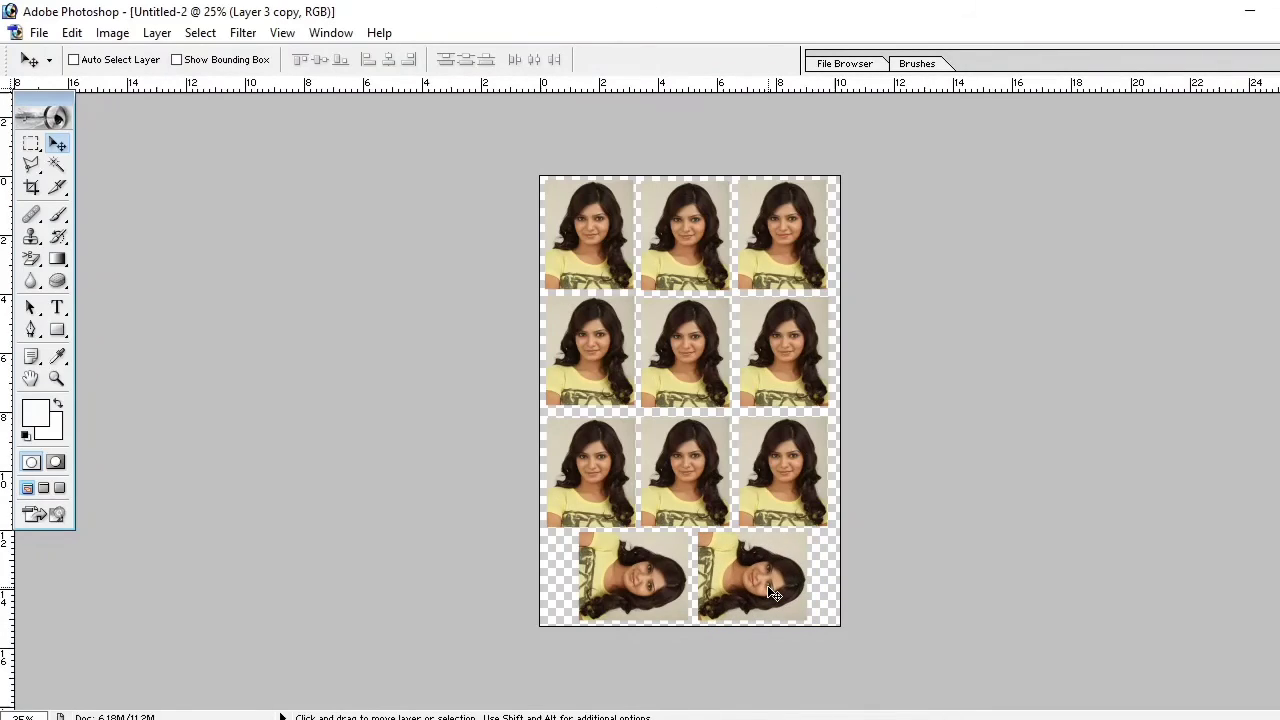
{"action": "left_click", "coordinate": [38, 32]}
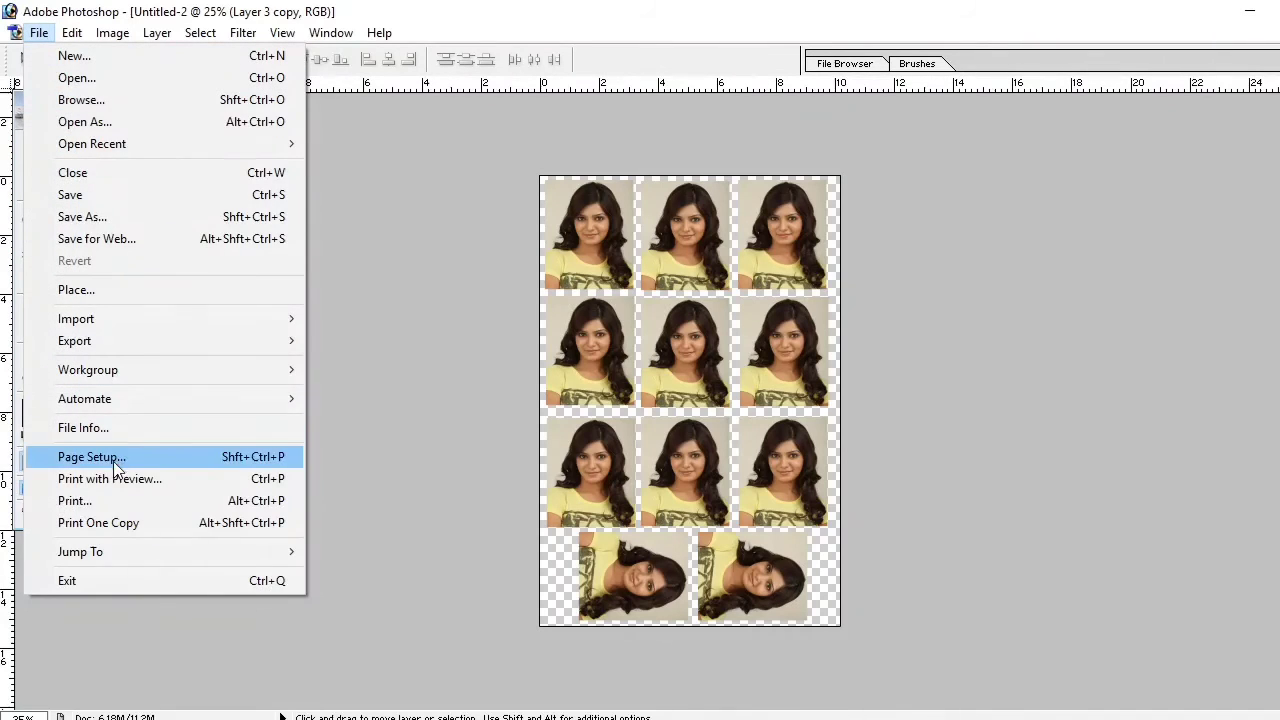
{"action": "left_click", "coordinate": [106, 501]}
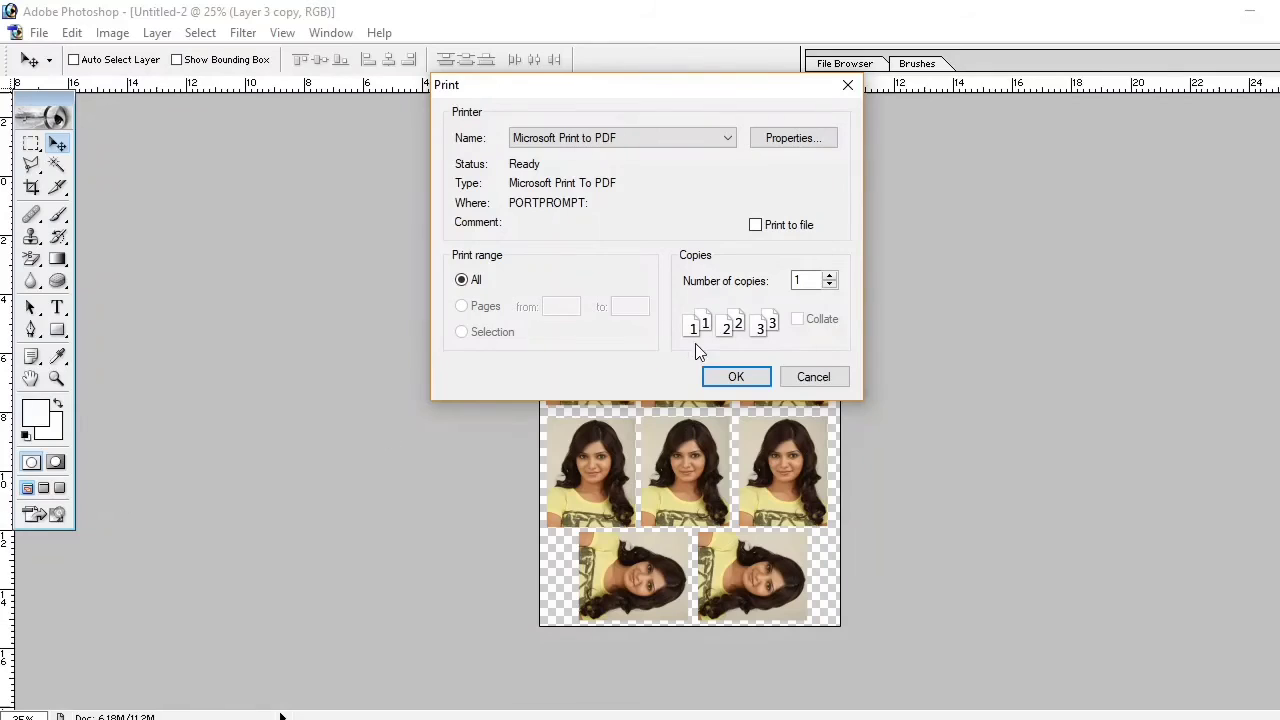
{"action": "left_click", "coordinate": [776, 134]}
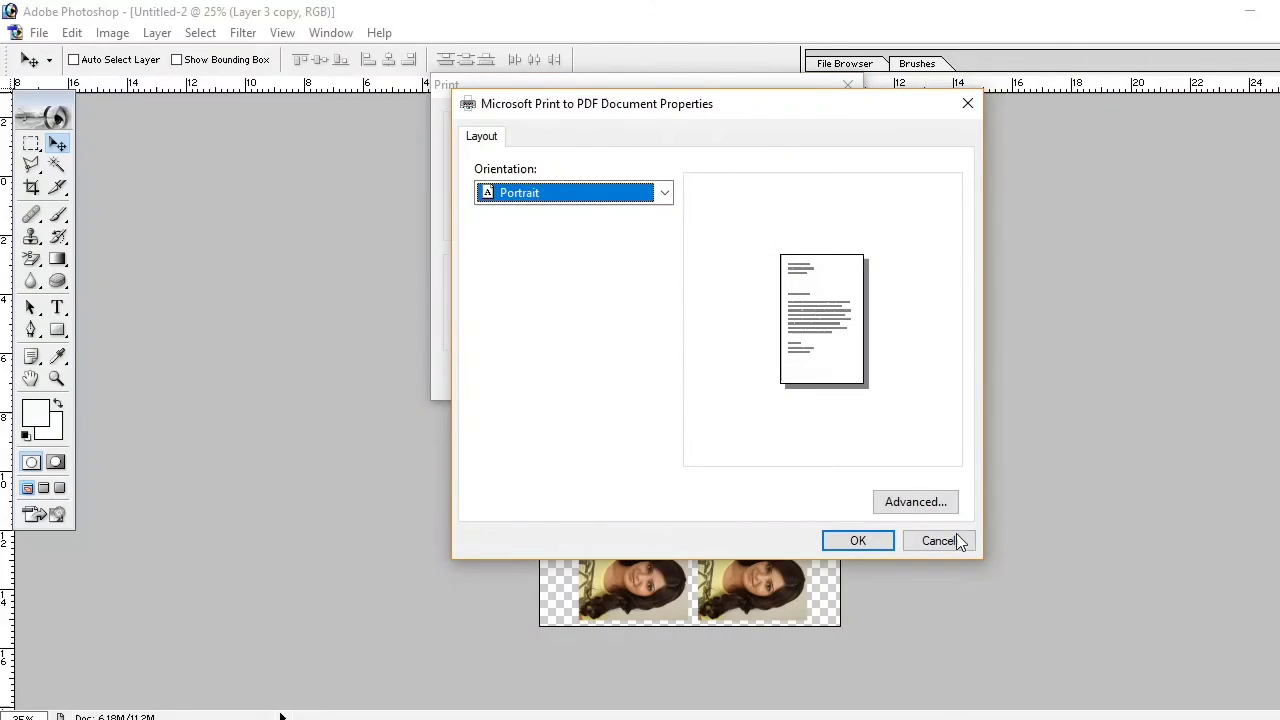
{"action": "left_click", "coordinate": [957, 540]}
{"action": "left_click", "coordinate": [745, 383]}
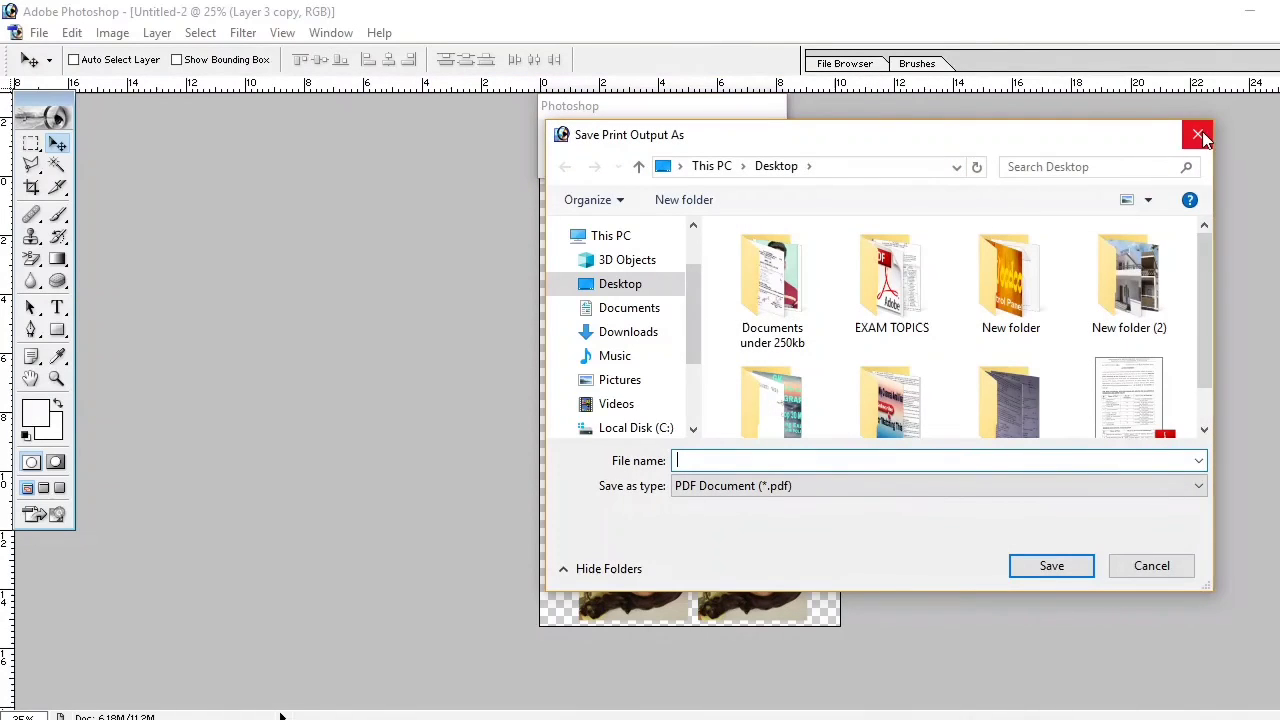
{"action": "left_click", "coordinate": [1200, 134]}
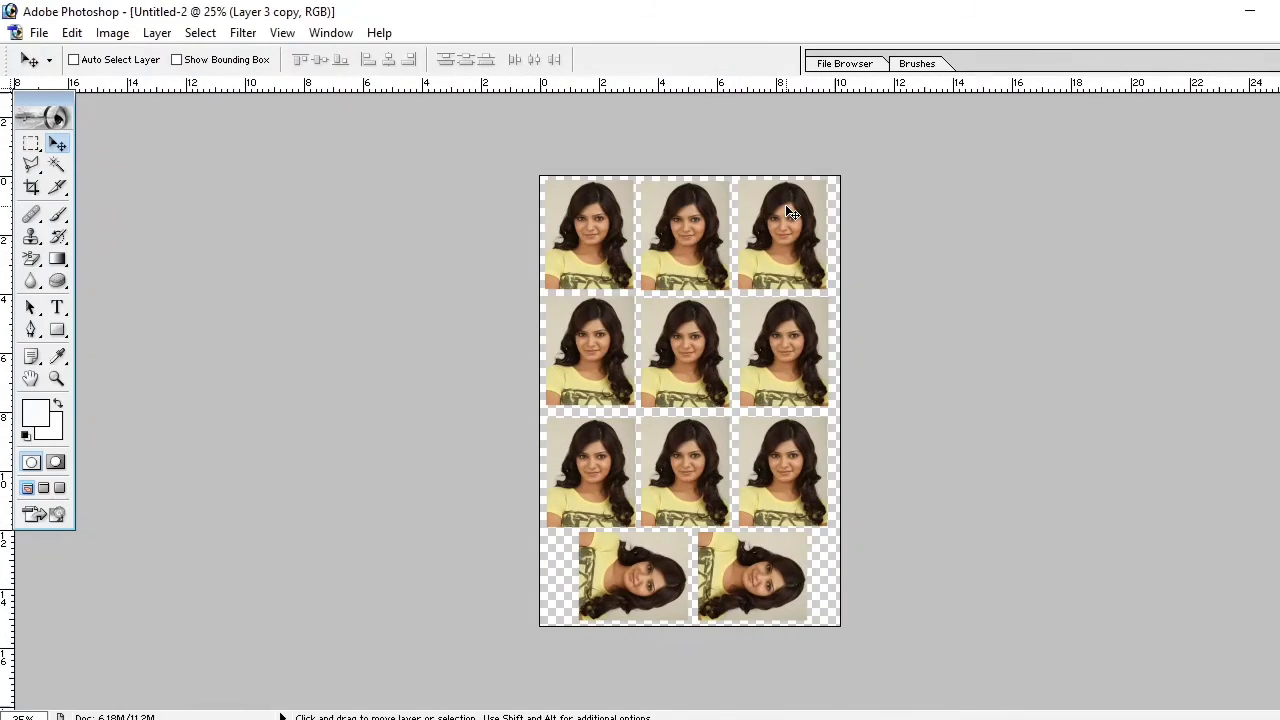
Zoom out, cancel closing the photo sheet, then quit Photoshop discarding unsaved changes.
{"action": "scroll", "coordinate": [788, 212], "scroll_direction": "down", "scroll_amount": 1}
{"action": "scroll", "coordinate": [788, 212], "scroll_direction": "down", "scroll_amount": 1}
{"action": "scroll", "coordinate": [788, 212], "scroll_direction": "down", "scroll_amount": 1}
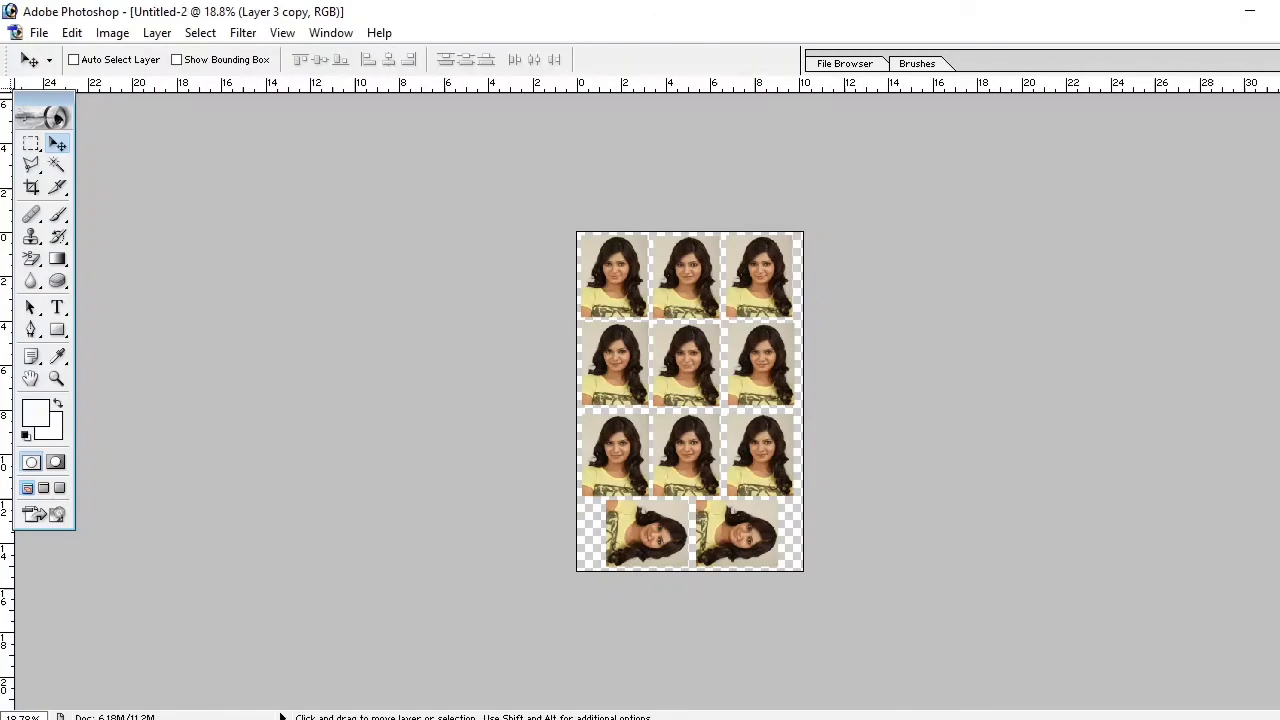
{"action": "key", "text": "ctrl+w"}
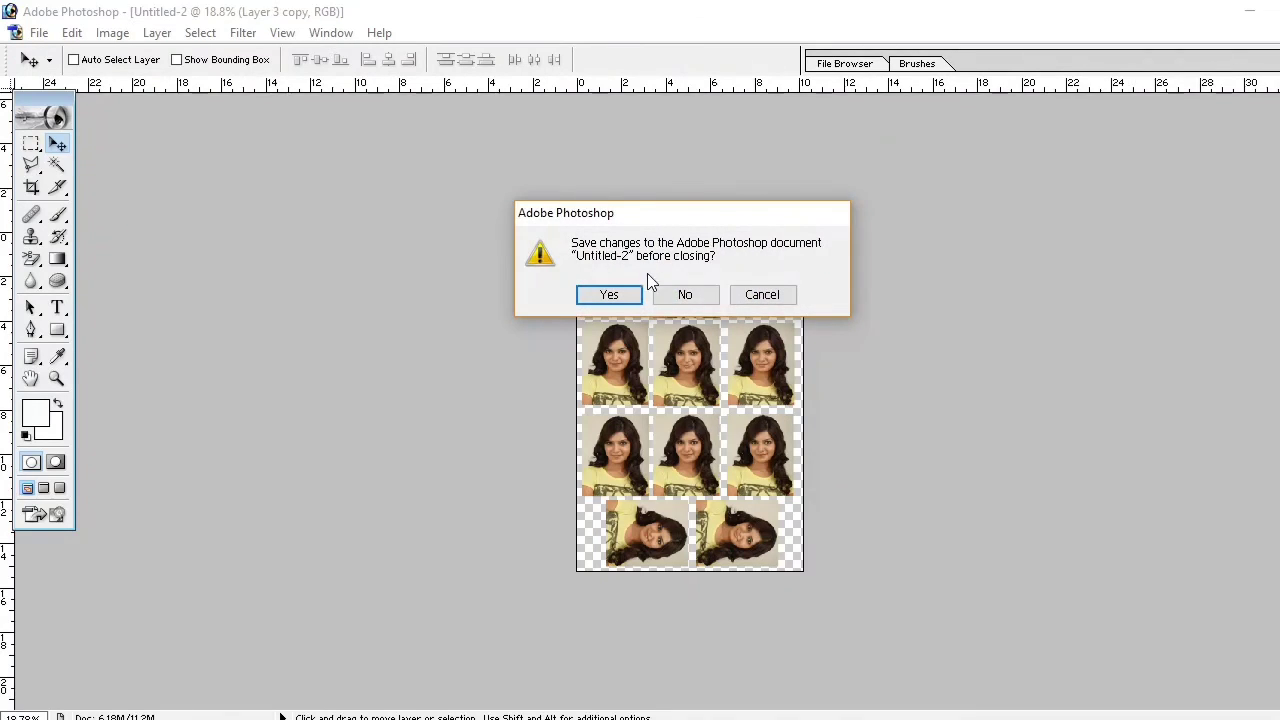
{"action": "left_click", "coordinate": [763, 295]}
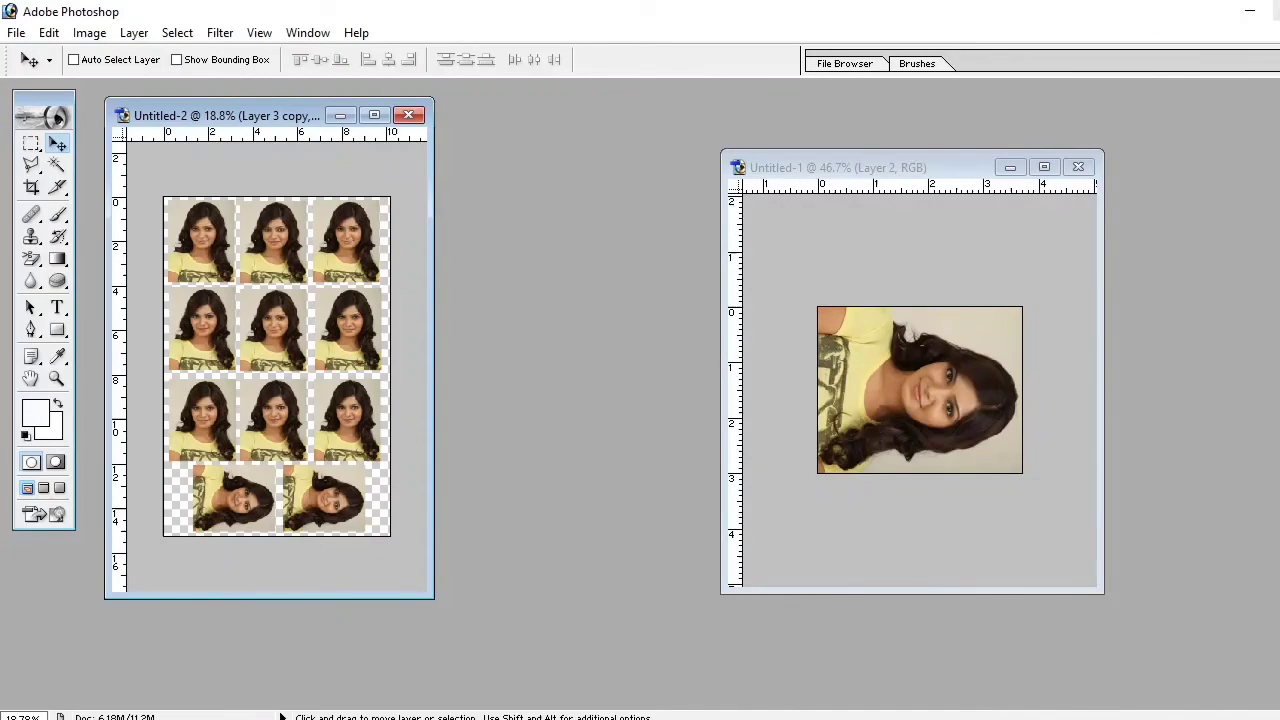
{"action": "key", "text": "ctrl+q"}
{"action": "left_click", "coordinate": [693, 299]}
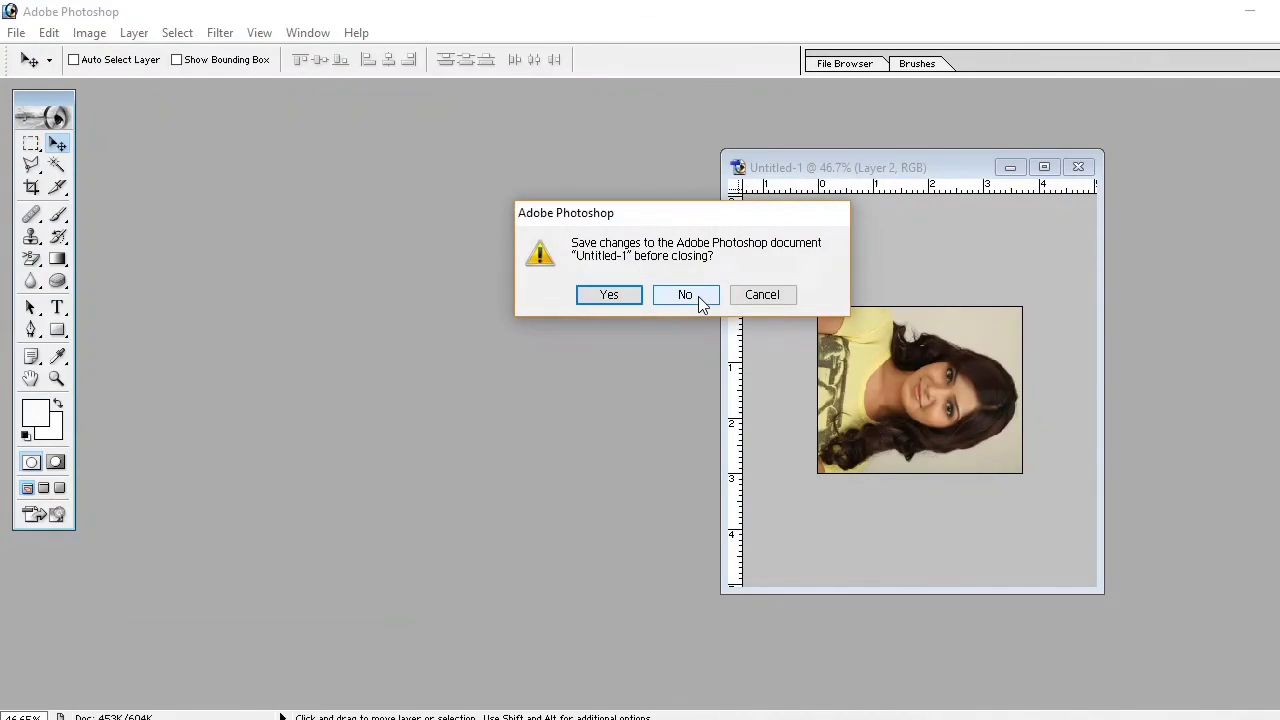